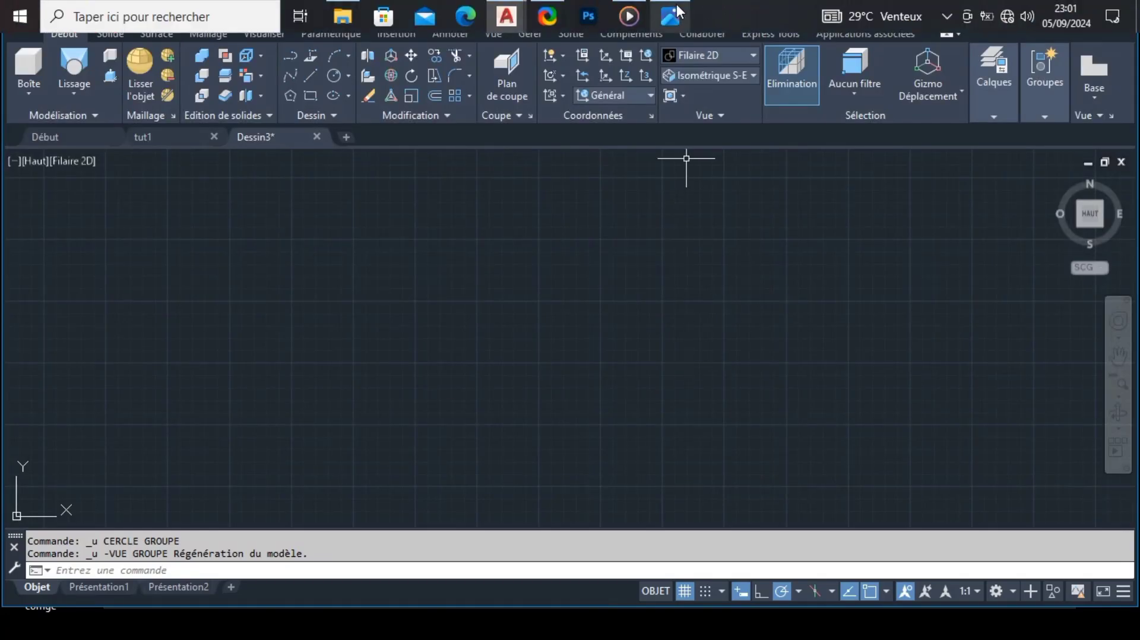
Open the fitting reference drawing in Photos and mark the tip barb's ends and 24 length in blue.
{"action": "left_click", "coordinate": [677, 11]}
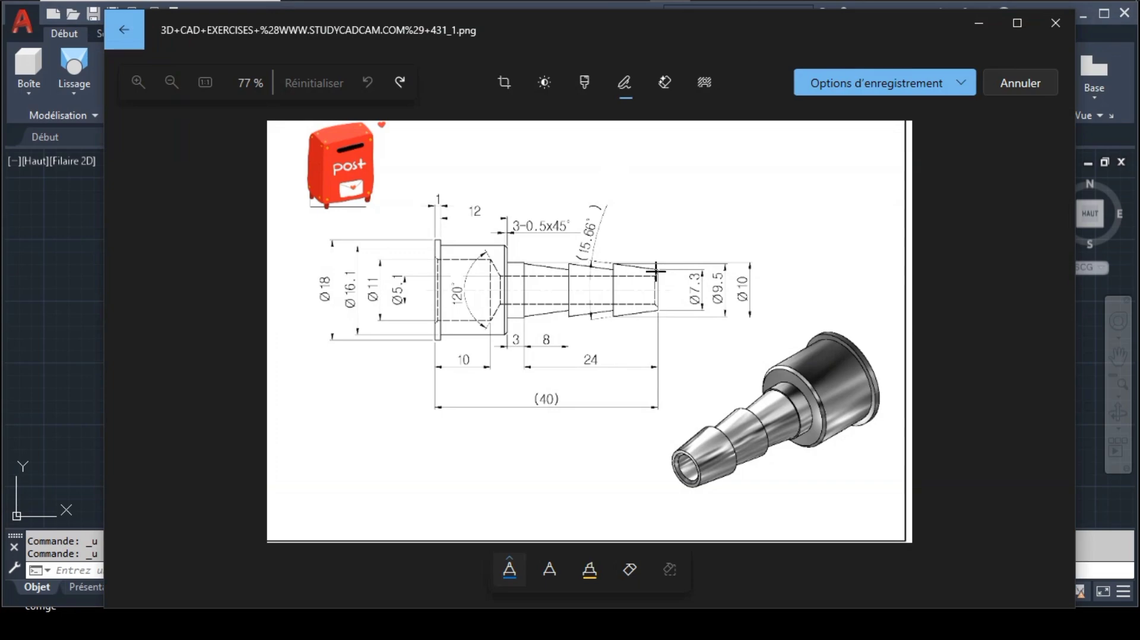
{"action": "left_click_drag", "start_coordinate": [661, 302], "coordinate": [661, 306]}
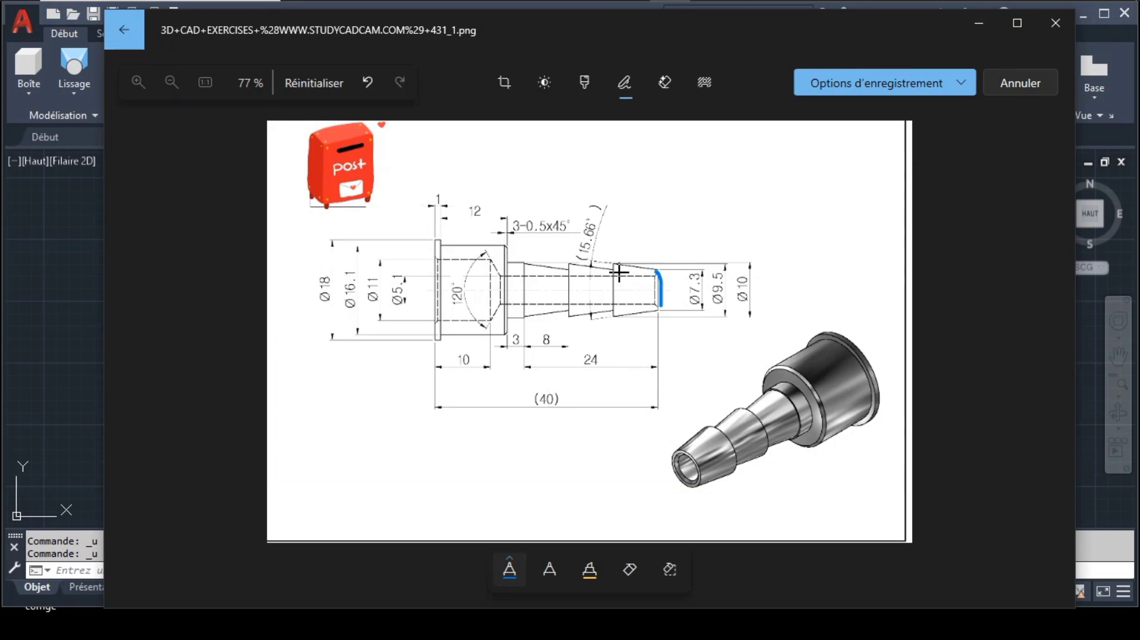
{"action": "left_click_drag", "start_coordinate": [616, 273], "coordinate": [614, 314]}
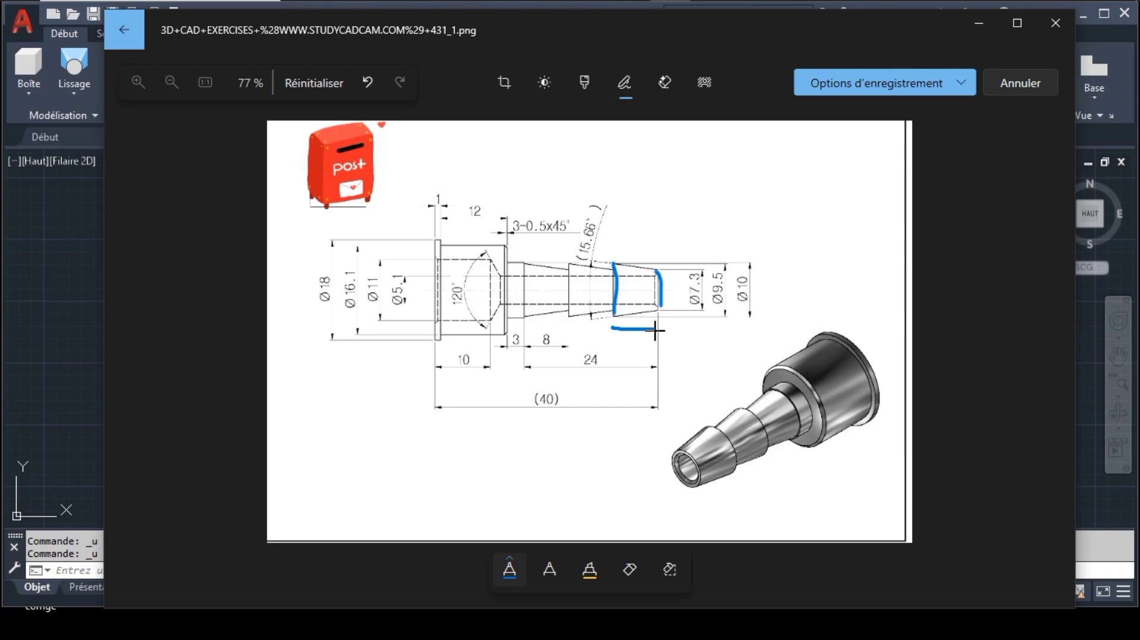
{"action": "left_click_drag", "start_coordinate": [653, 330], "coordinate": [571, 344]}
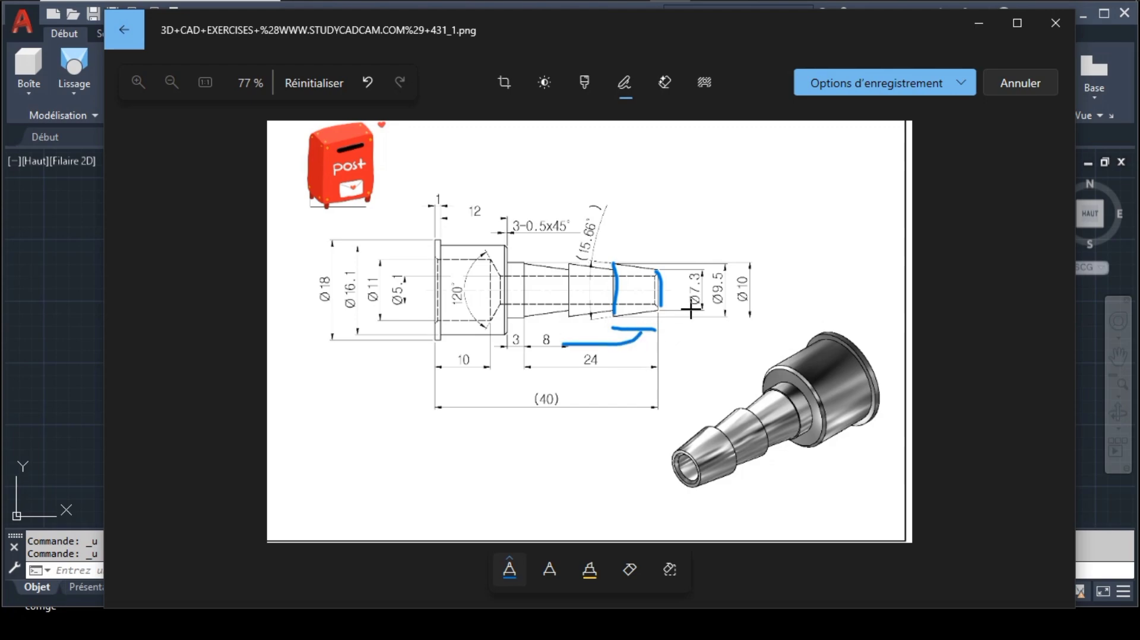
{"action": "left_click_drag", "start_coordinate": [658, 277], "coordinate": [656, 270]}
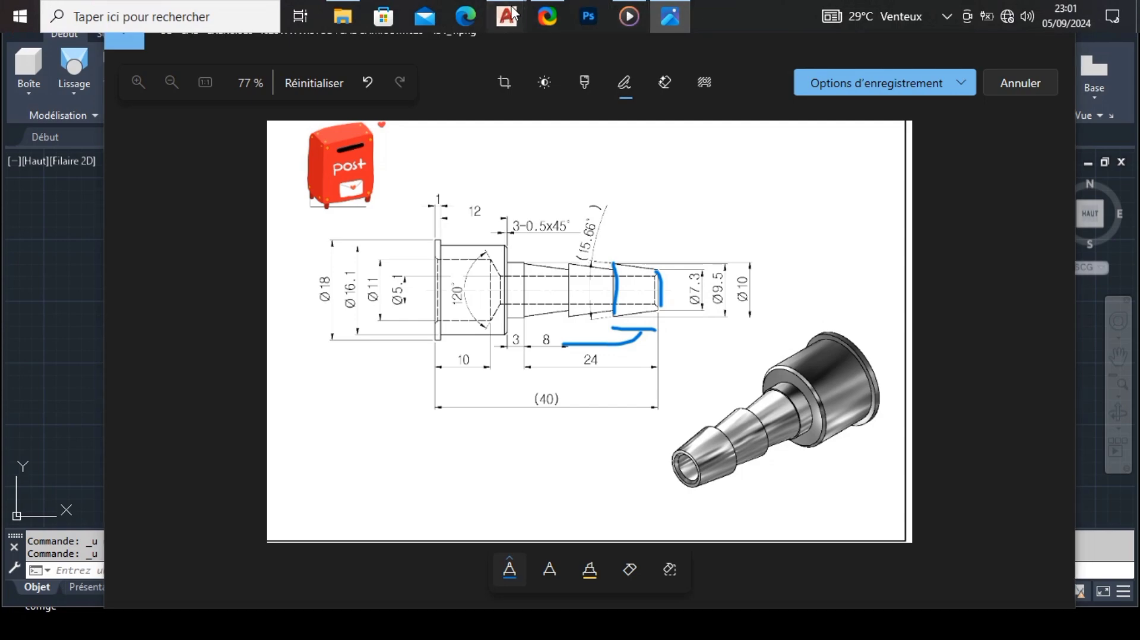
Switch to the south-east isometric view and draw a 9.5-diameter circle.
{"action": "mouse_move", "coordinate": [507, 16]}
{"action": "left_click", "coordinate": [540, 94]}
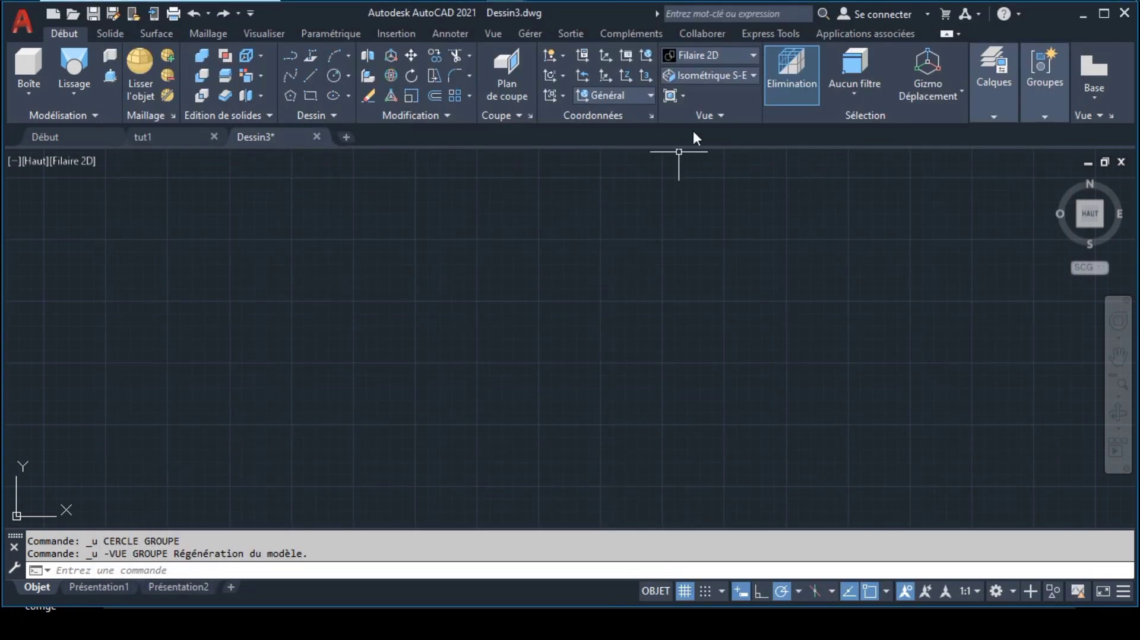
{"action": "left_click", "coordinate": [716, 74]}
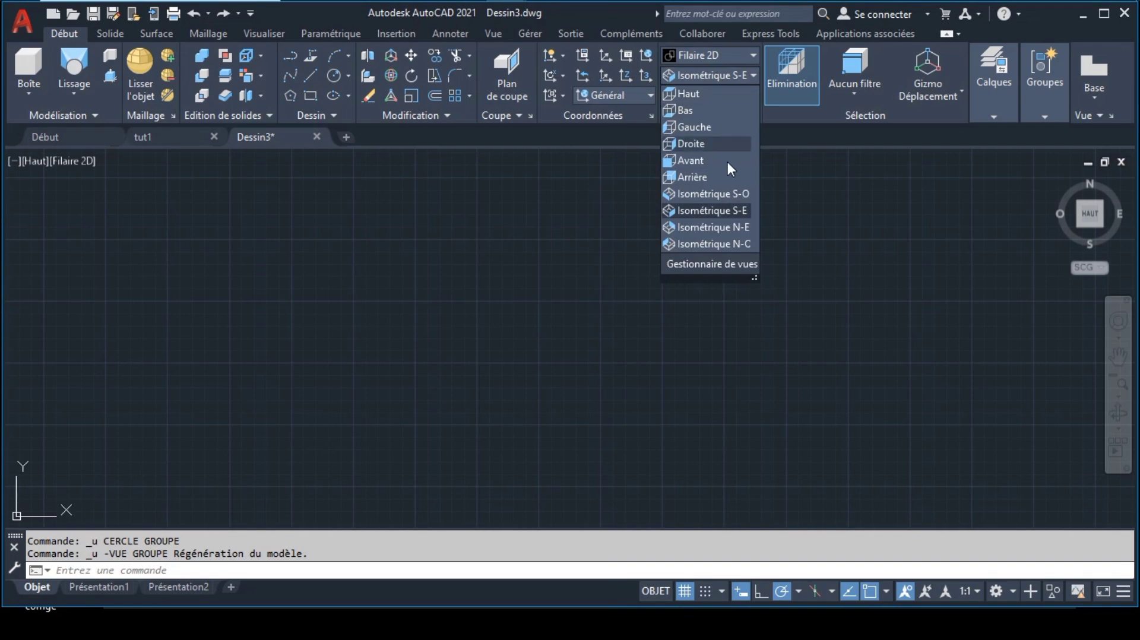
{"action": "left_click", "coordinate": [722, 212]}
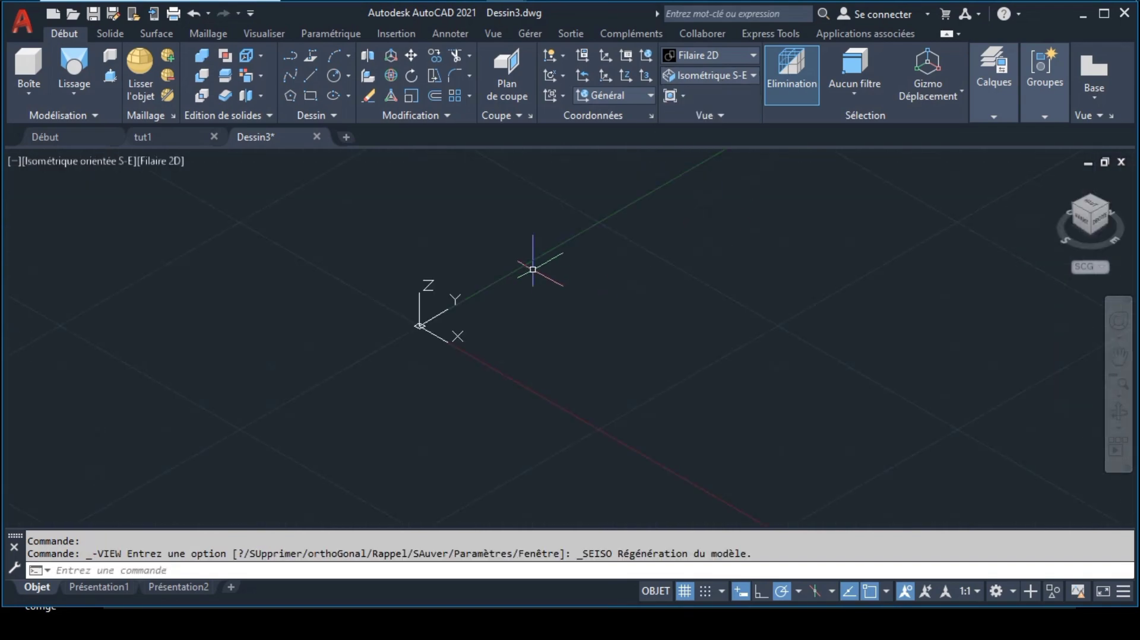
{"action": "left_click", "coordinate": [334, 72]}
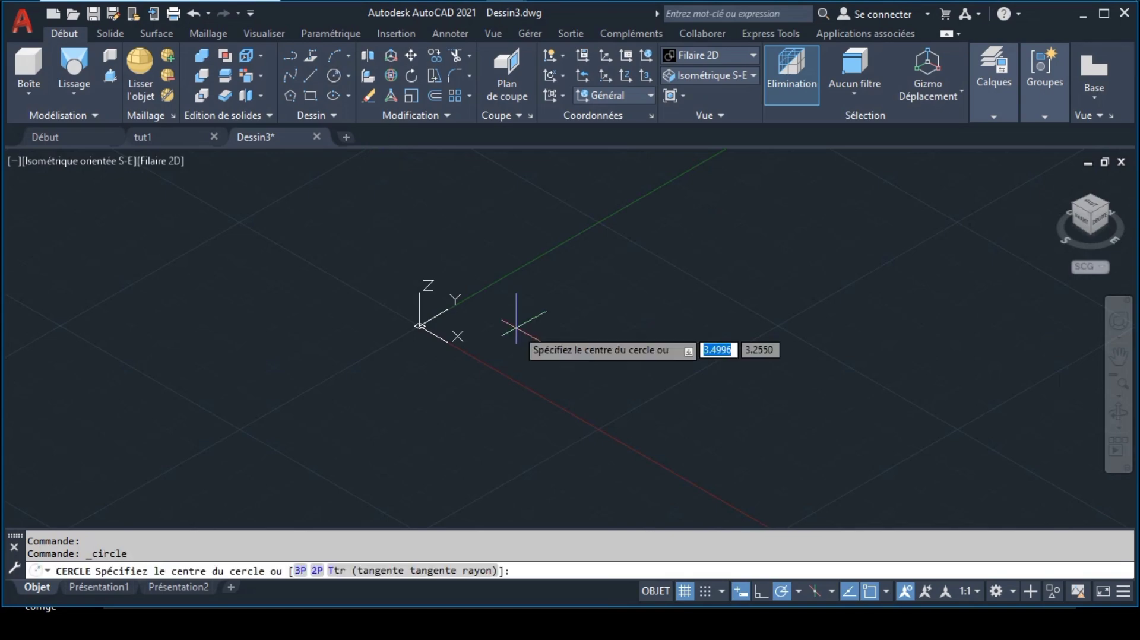
{"action": "left_click", "coordinate": [348, 76]}
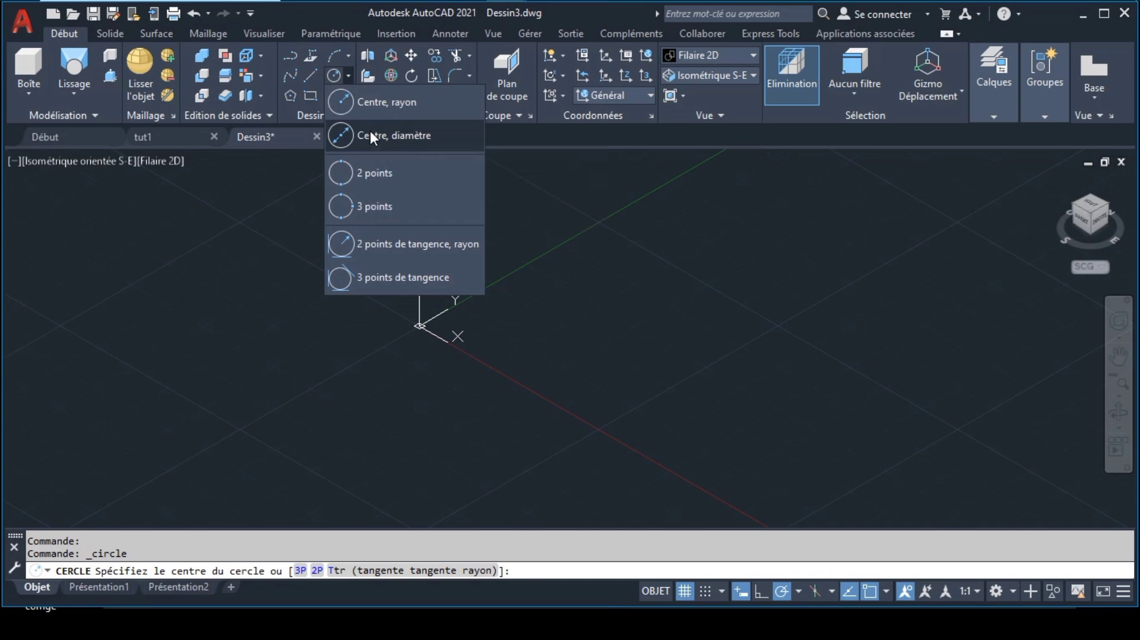
{"action": "left_click", "coordinate": [562, 376]}
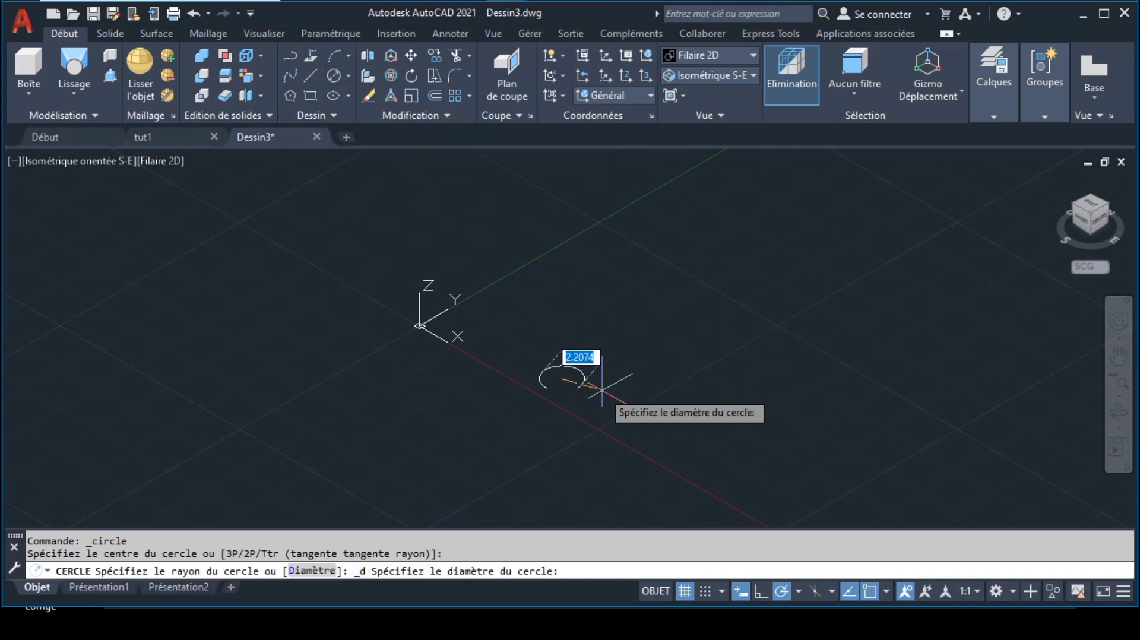
{"action": "type", "text": "9.5"}
{"action": "key", "text": "Return"}
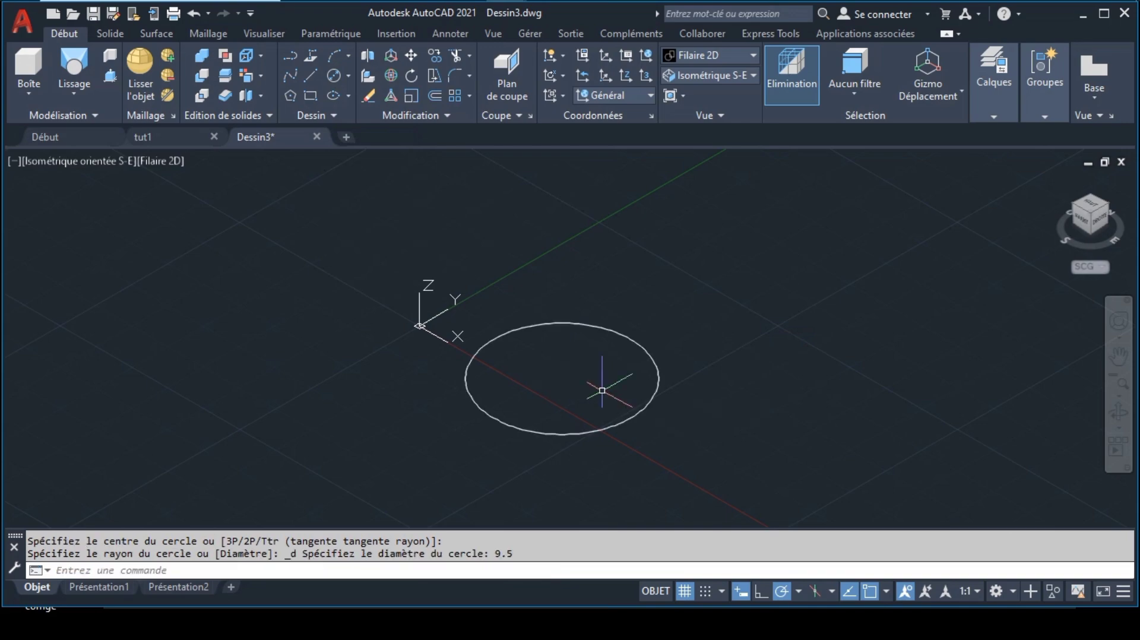
Draw a concentric 7.3-diameter circle at the same centre.
{"action": "left_click", "coordinate": [336, 81]}
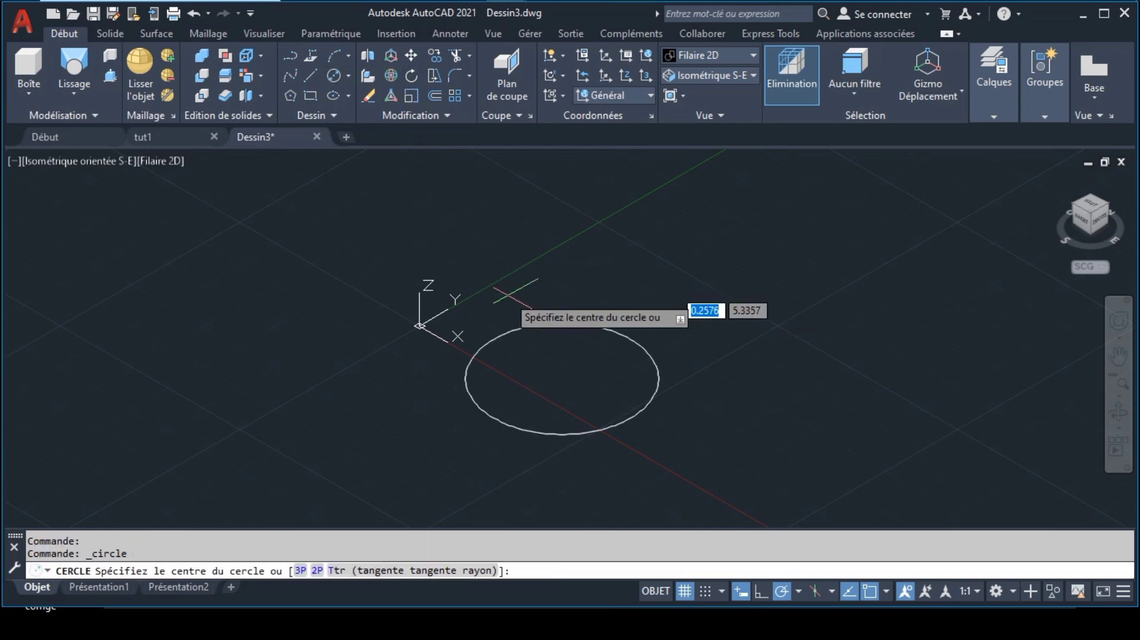
{"action": "left_click", "coordinate": [562, 380]}
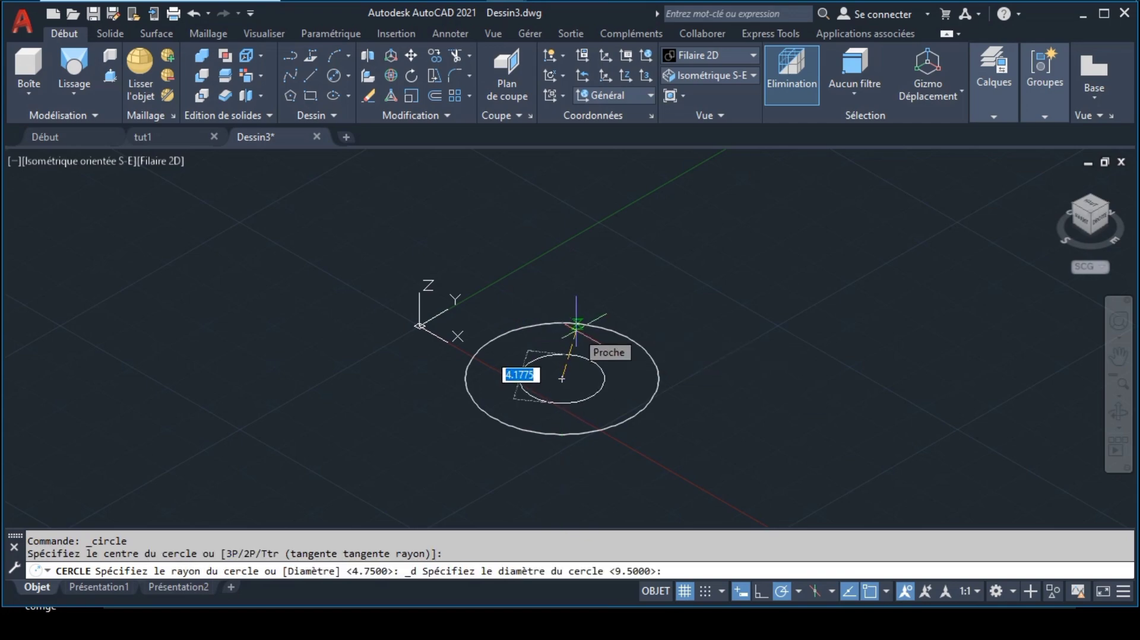
{"action": "type", "text": "7.3"}
{"action": "key", "text": "Return"}
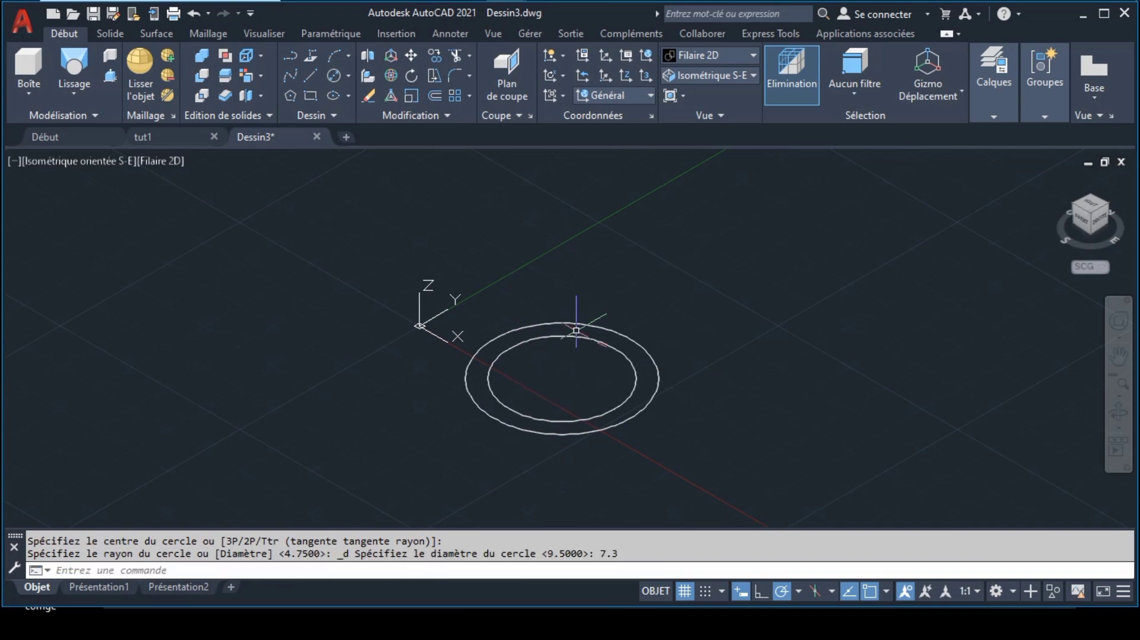
Move the 7.3 circle 8 units up along Z.
{"action": "left_click", "coordinate": [588, 339]}
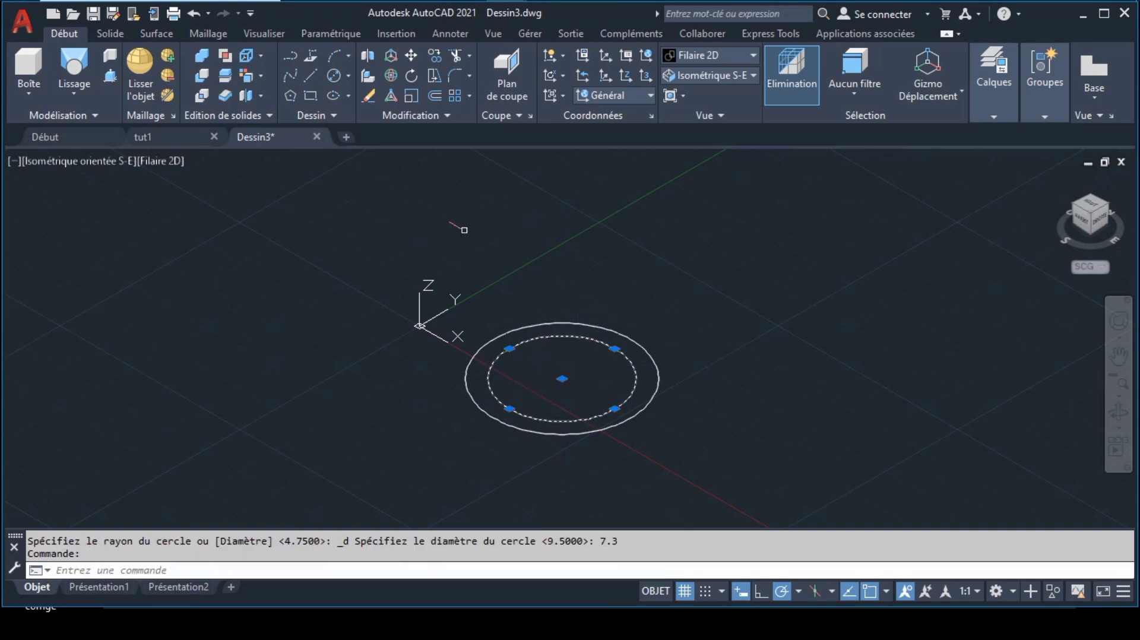
{"action": "left_click", "coordinate": [413, 62]}
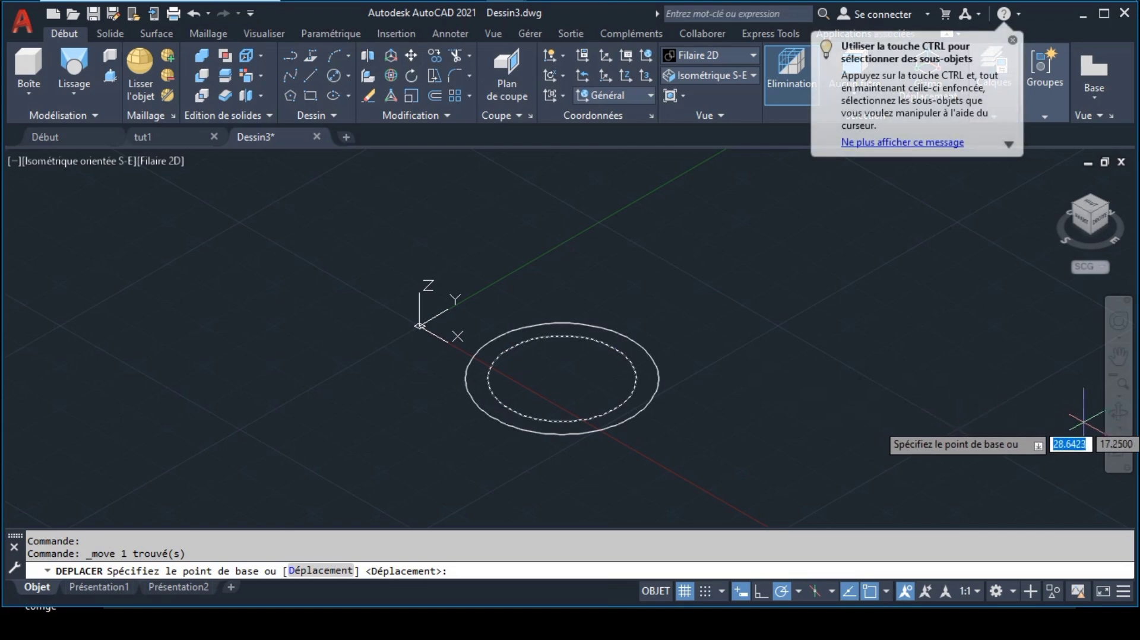
{"action": "left_click", "coordinate": [1117, 426]}
{"action": "left_click_drag", "start_coordinate": [615, 438], "coordinate": [625, 407]}
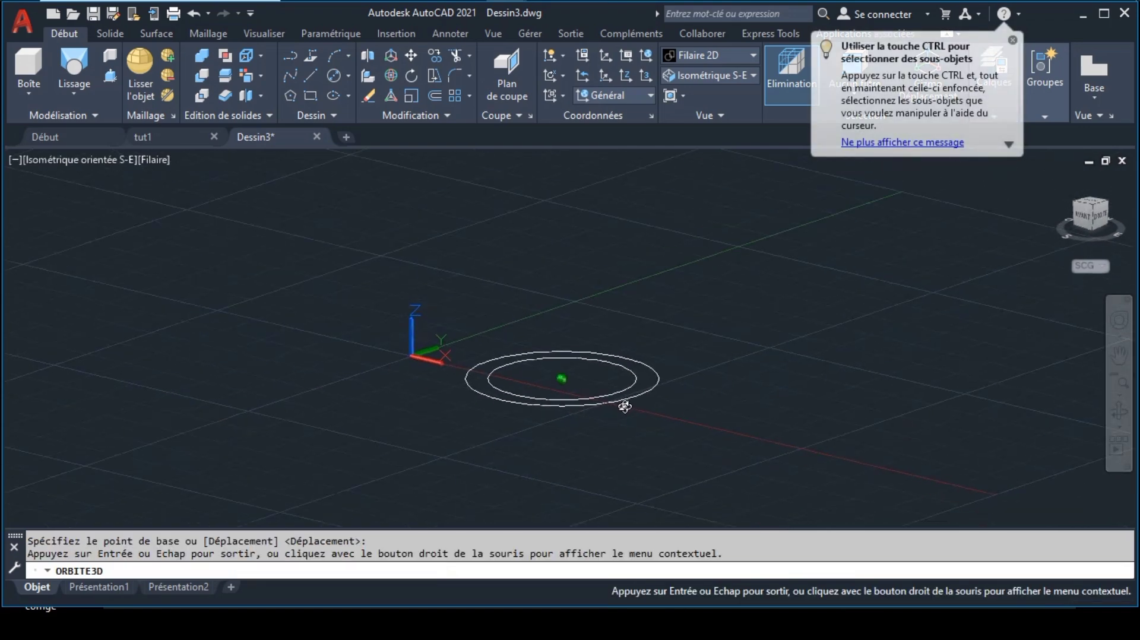
{"action": "key", "text": "Escape"}
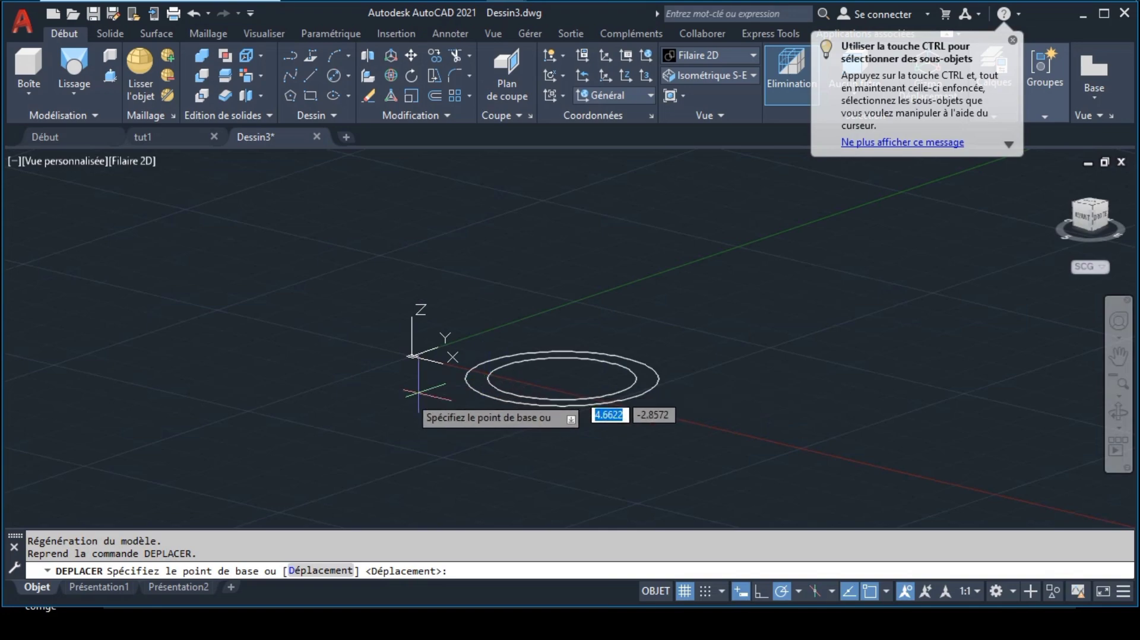
{"action": "left_click", "coordinate": [340, 384]}
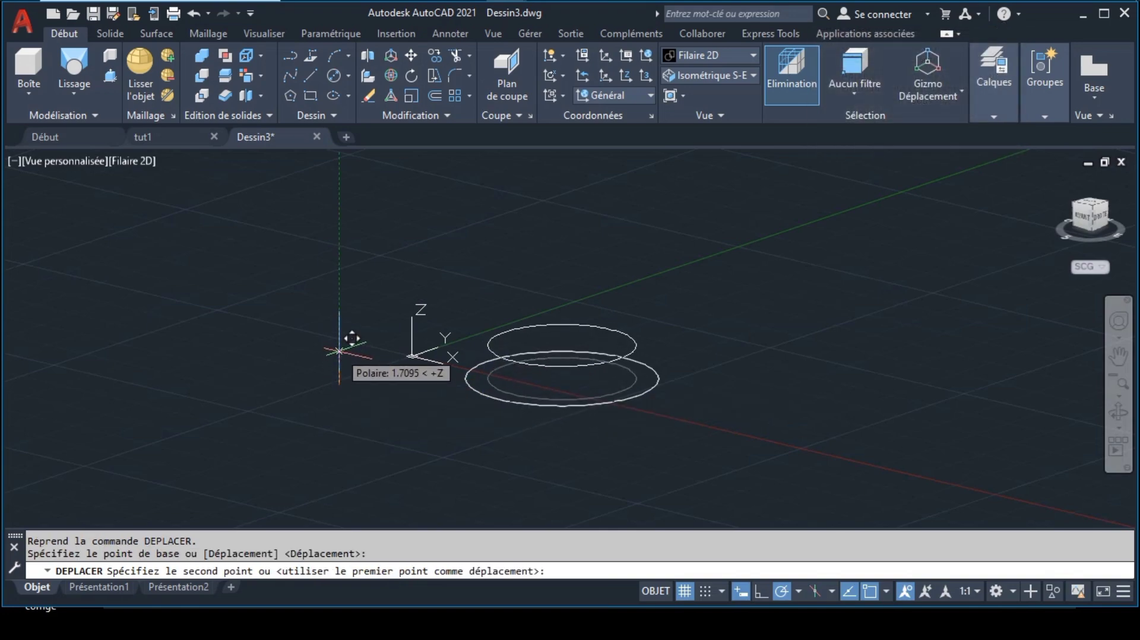
{"action": "type", "text": "8"}
{"action": "key", "text": "Return"}
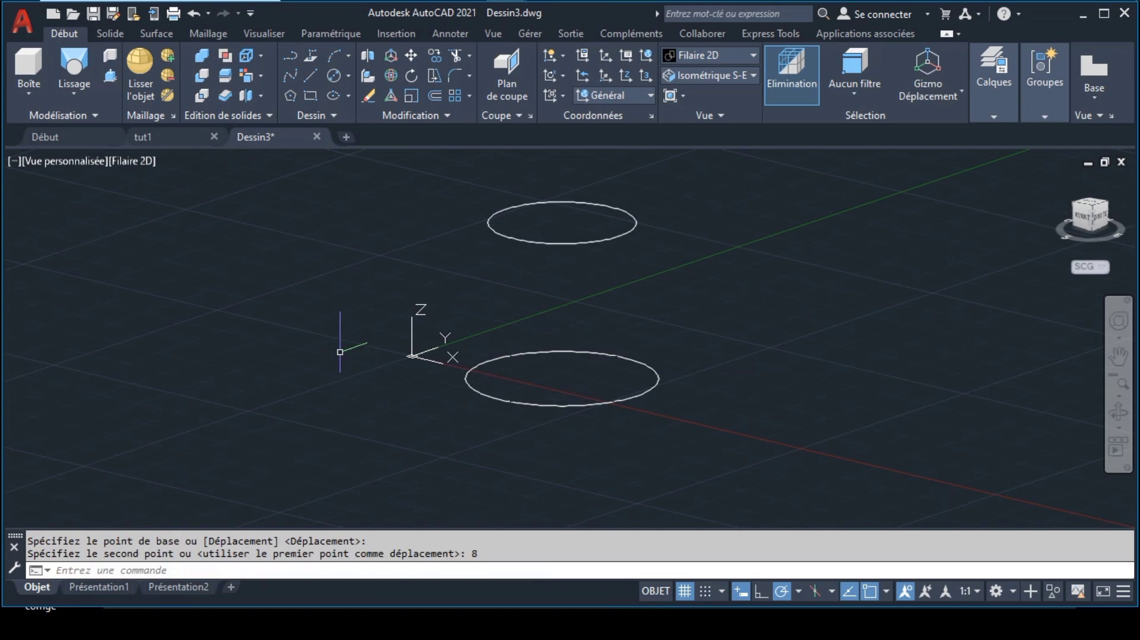
Loft the two circles into a tapered solid and show it in Réaliste style.
{"action": "left_click", "coordinate": [84, 99]}
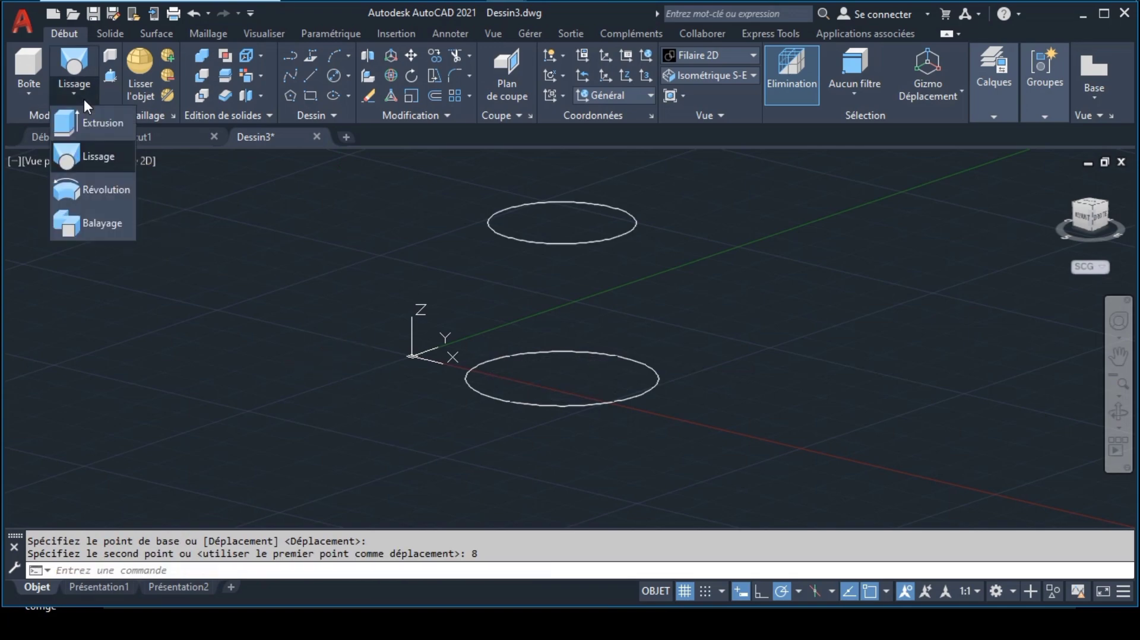
{"action": "left_click", "coordinate": [102, 155]}
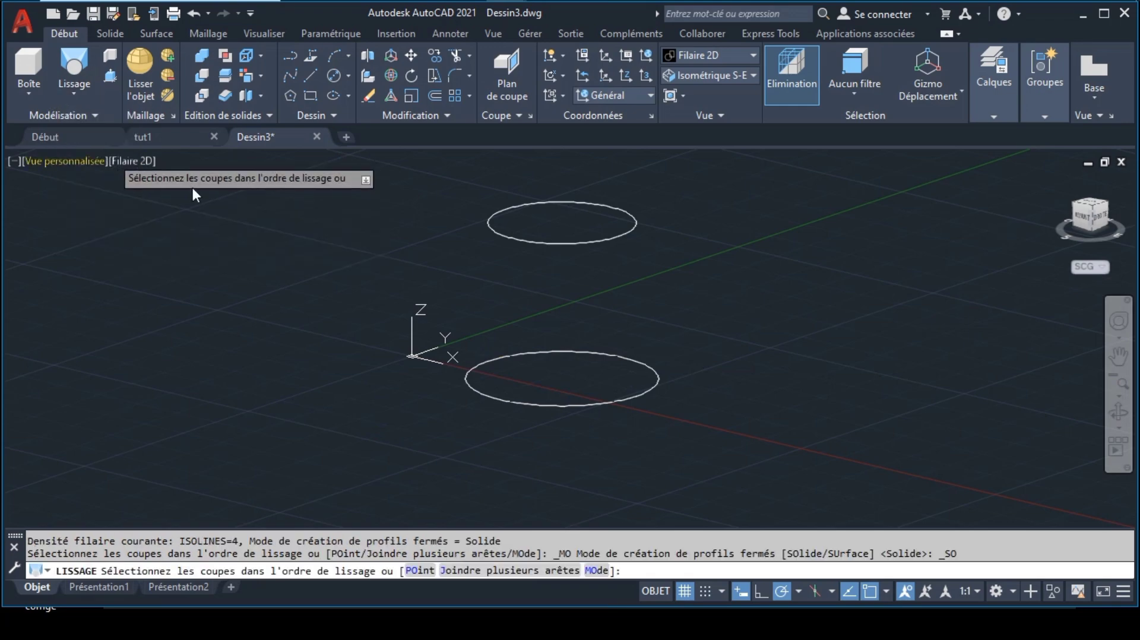
{"action": "left_click", "coordinate": [491, 229]}
{"action": "left_click", "coordinate": [468, 368]}
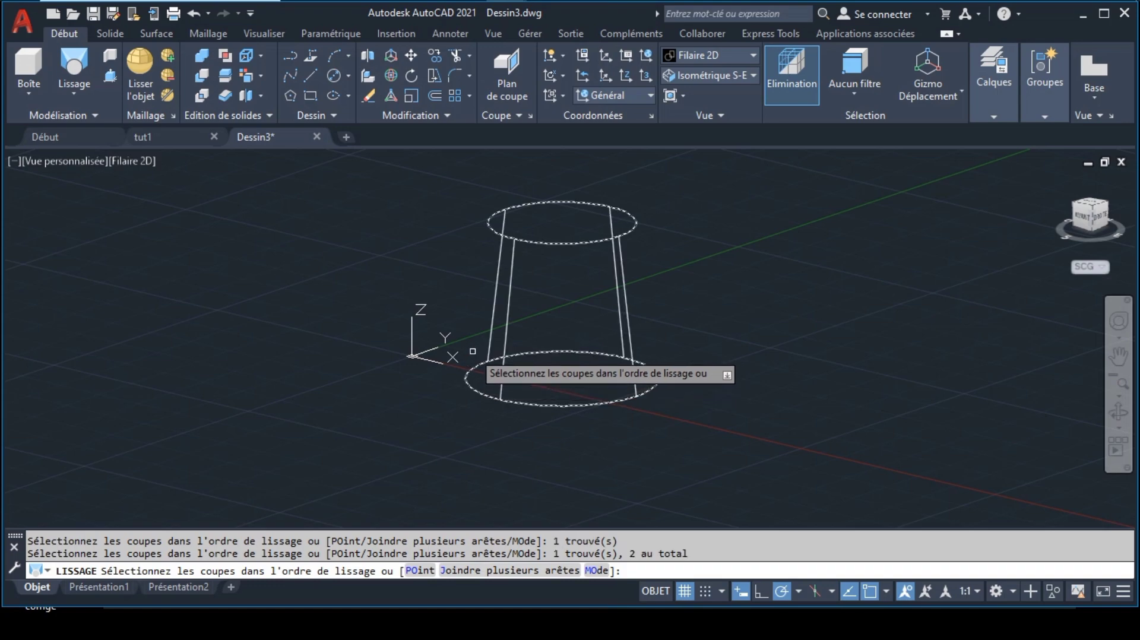
{"action": "key", "text": "Return"}
{"action": "key", "text": "Return"}
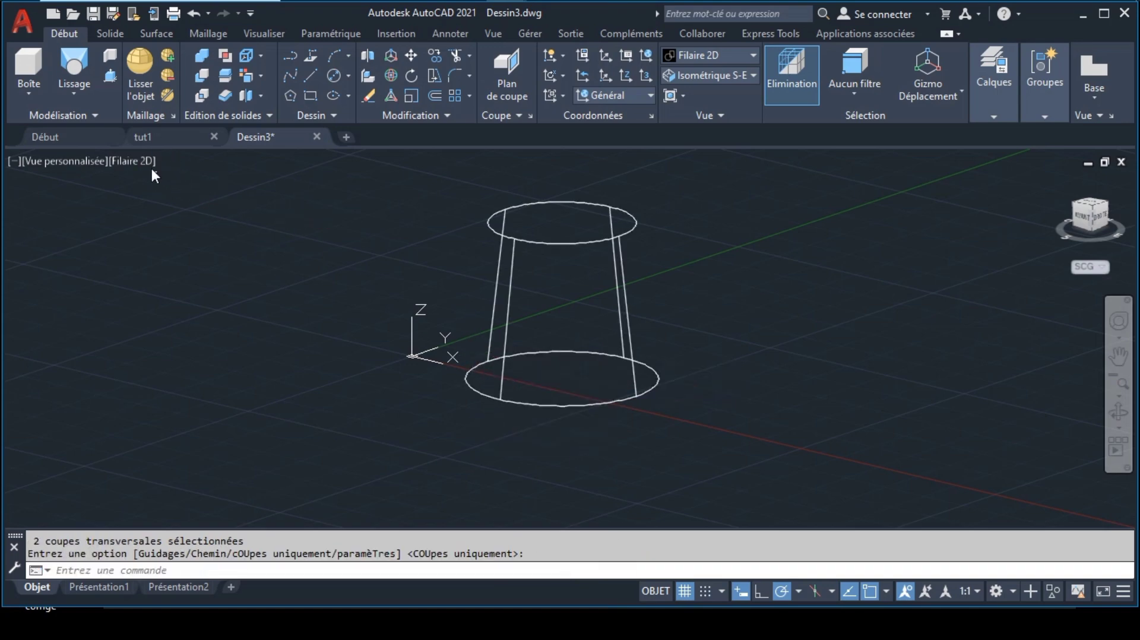
{"action": "left_click", "coordinate": [144, 160]}
{"action": "left_click", "coordinate": [178, 257]}
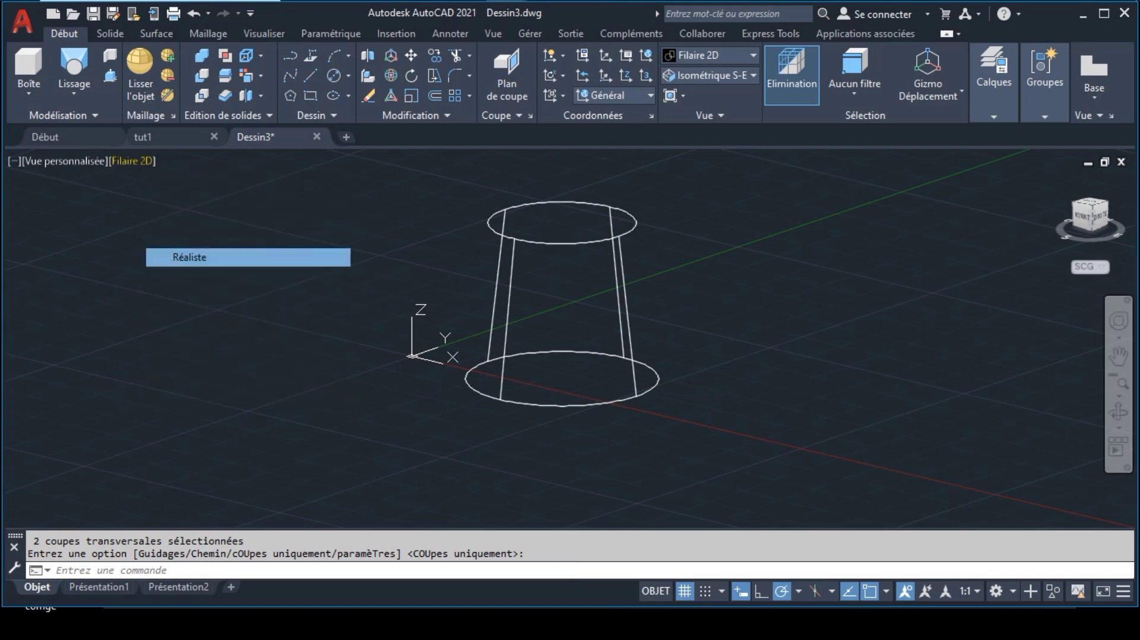
{"action": "left_click", "coordinate": [1123, 395]}
Copy the tapered solid twice to stack three tiers, then pan to recentre the tower.
{"action": "left_click", "coordinate": [565, 341]}
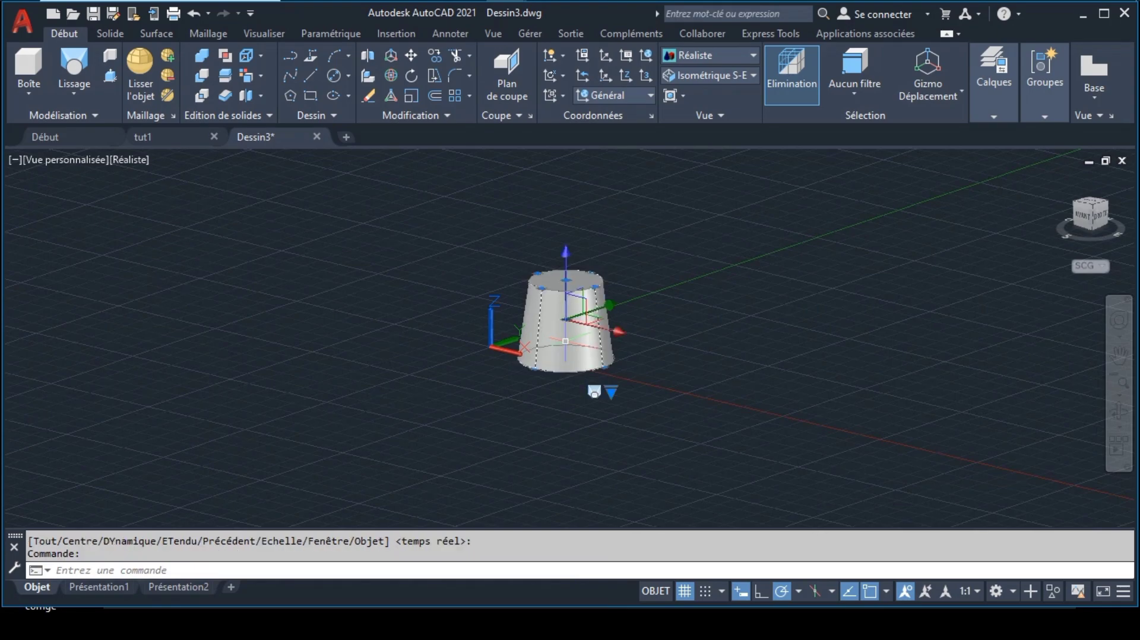
{"action": "left_click", "coordinate": [434, 55]}
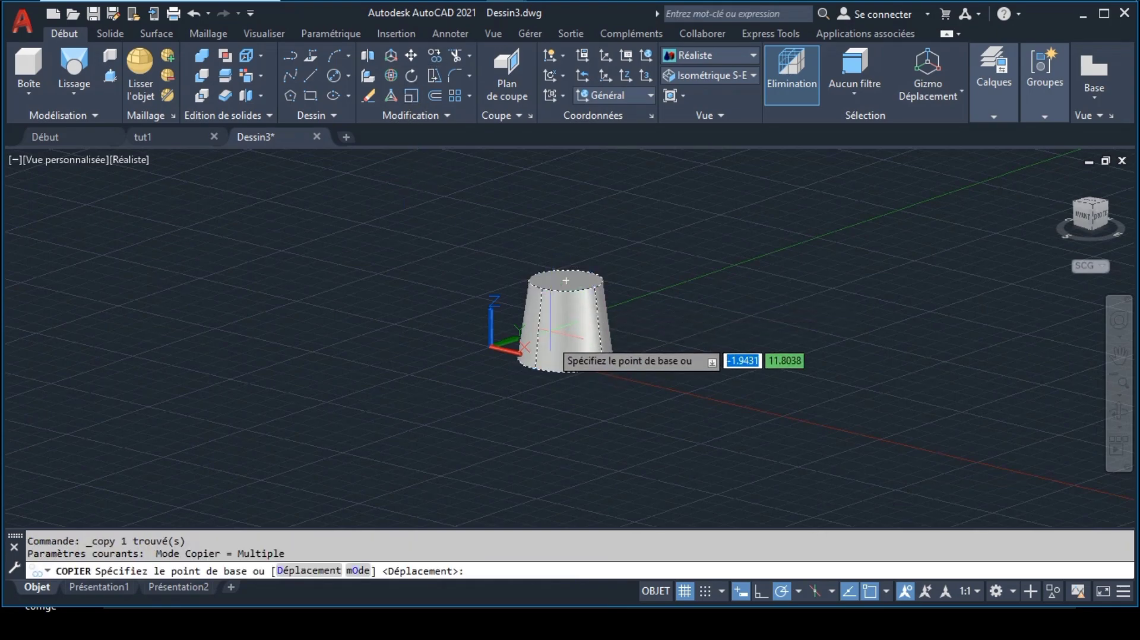
{"action": "left_click", "coordinate": [565, 357]}
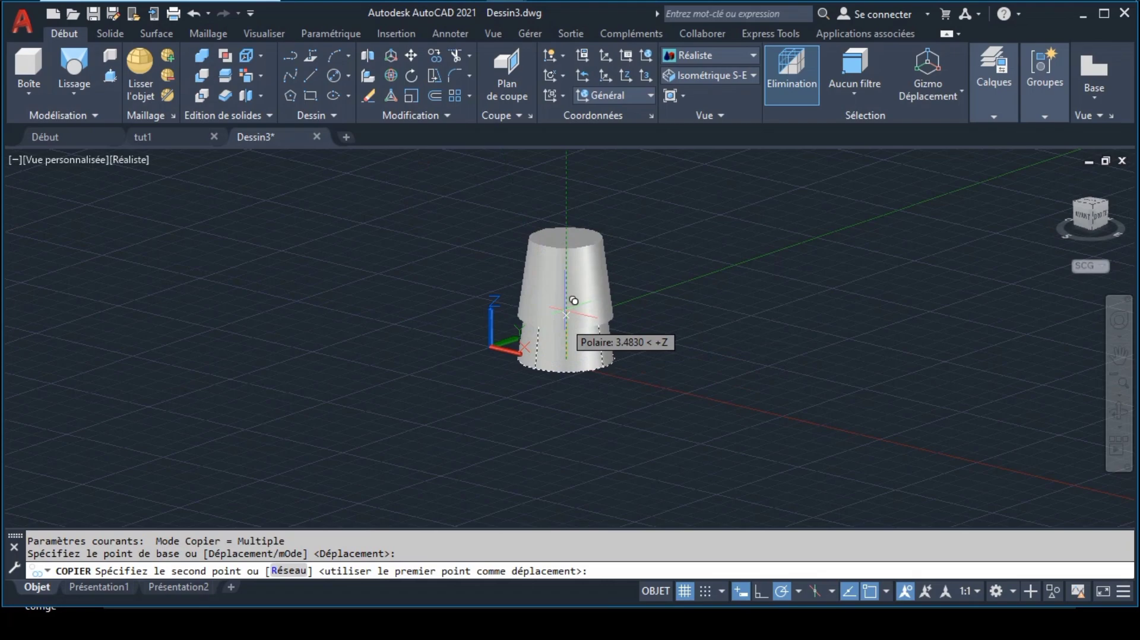
{"action": "left_click", "coordinate": [566, 280]}
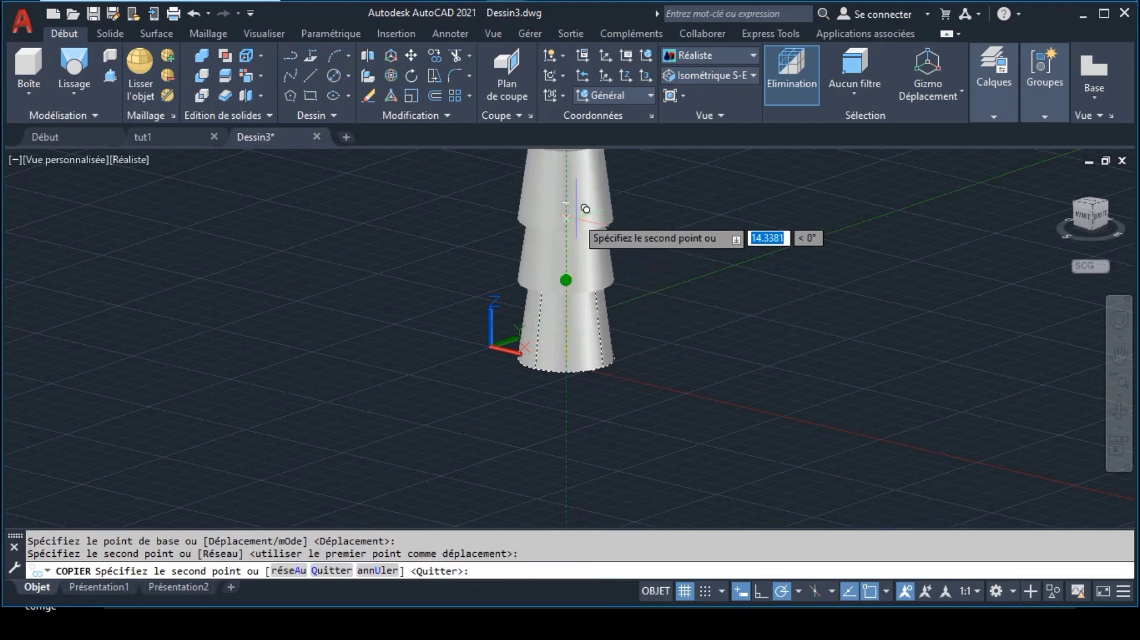
{"action": "left_click", "coordinate": [586, 193]}
{"action": "key", "text": "Escape"}
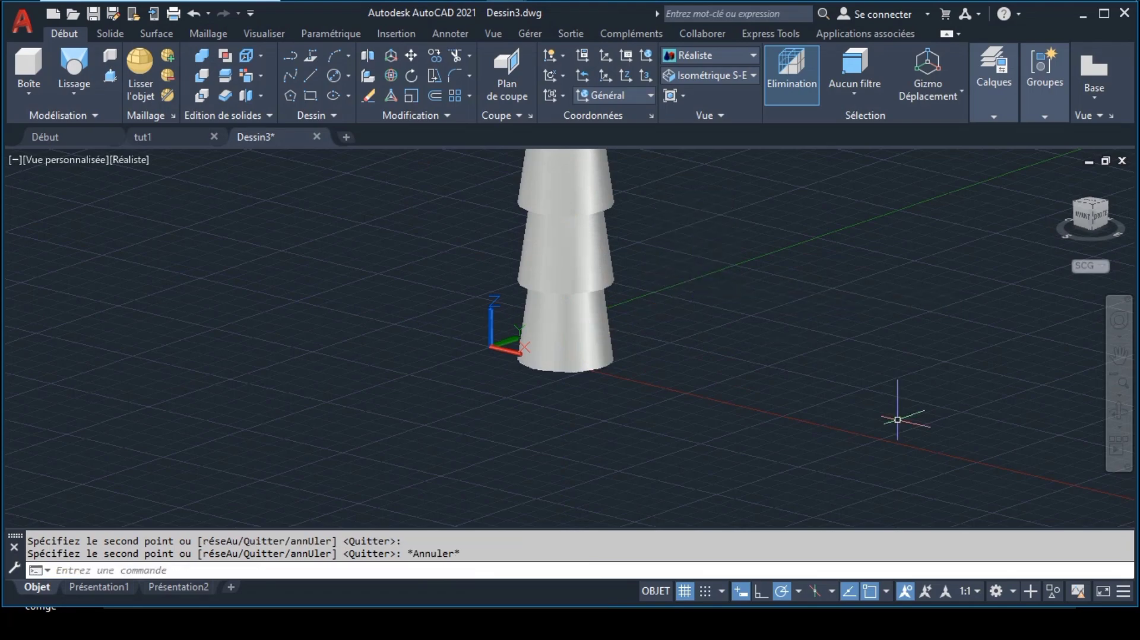
{"action": "left_click", "coordinate": [1119, 355]}
{"action": "left_click_drag", "start_coordinate": [713, 311], "coordinate": [731, 394]}
{"action": "key", "text": "Escape"}
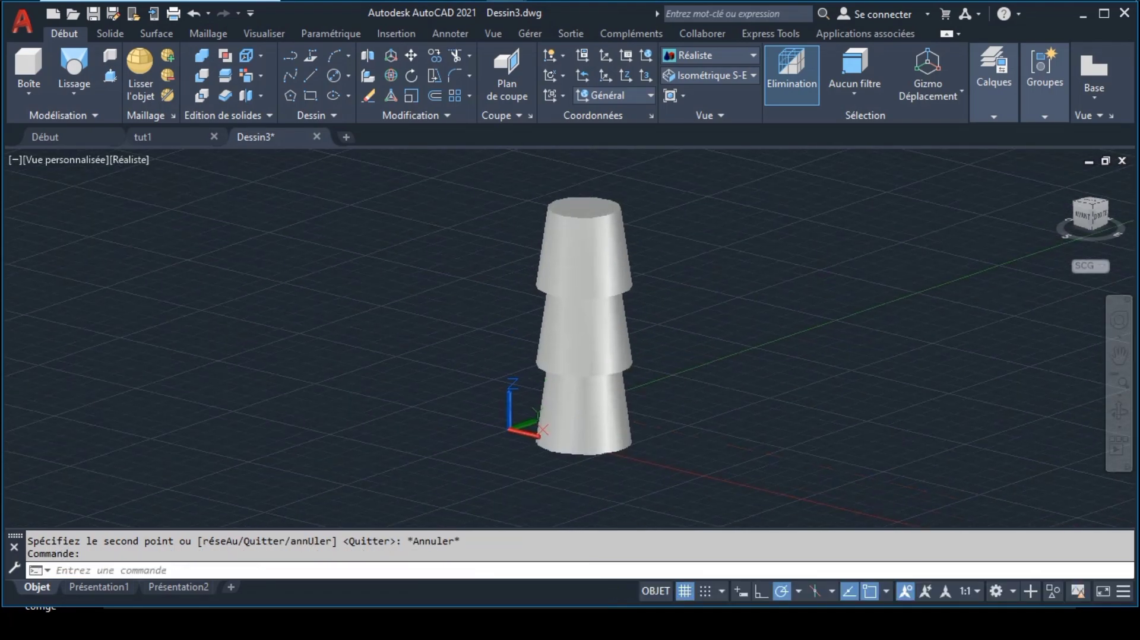
Bracket the Ø10 dimension in blue on the reference drawing, then go back to Dessin3.
{"action": "left_click", "coordinate": [670, 17]}
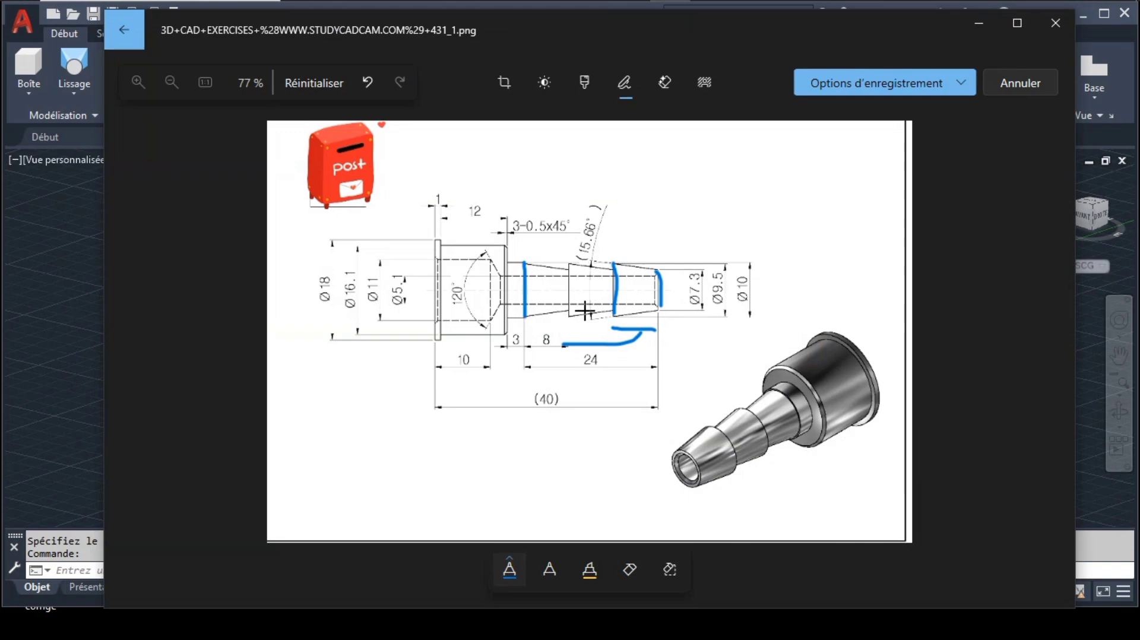
{"action": "left_click_drag", "start_coordinate": [738, 272], "coordinate": [757, 296]}
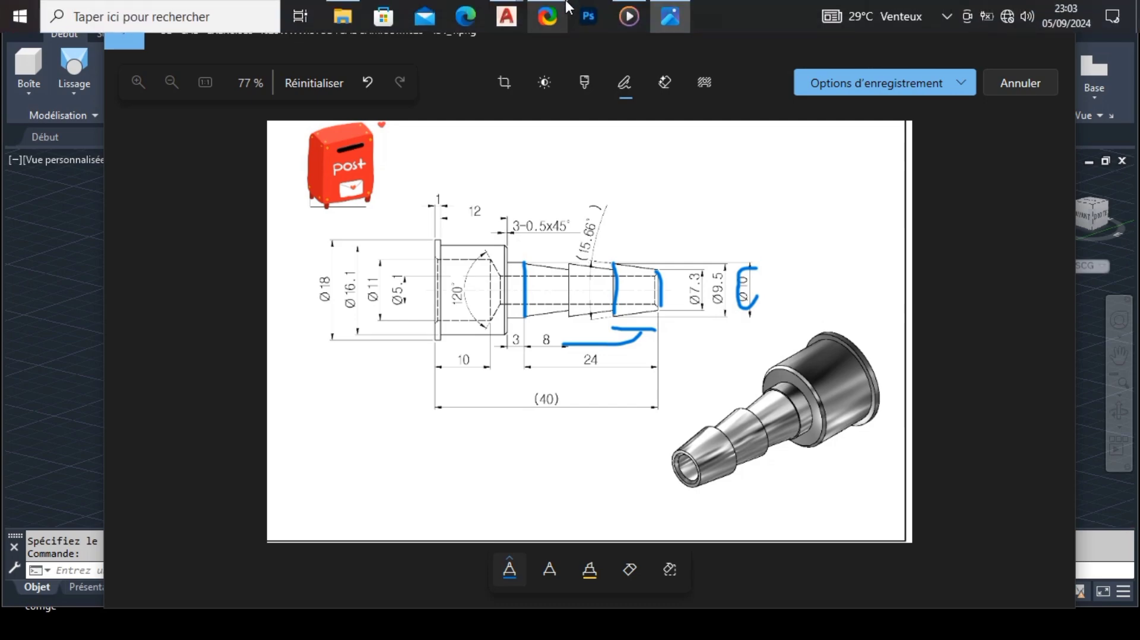
{"action": "mouse_move", "coordinate": [506, 16]}
{"action": "left_click", "coordinate": [570, 106]}
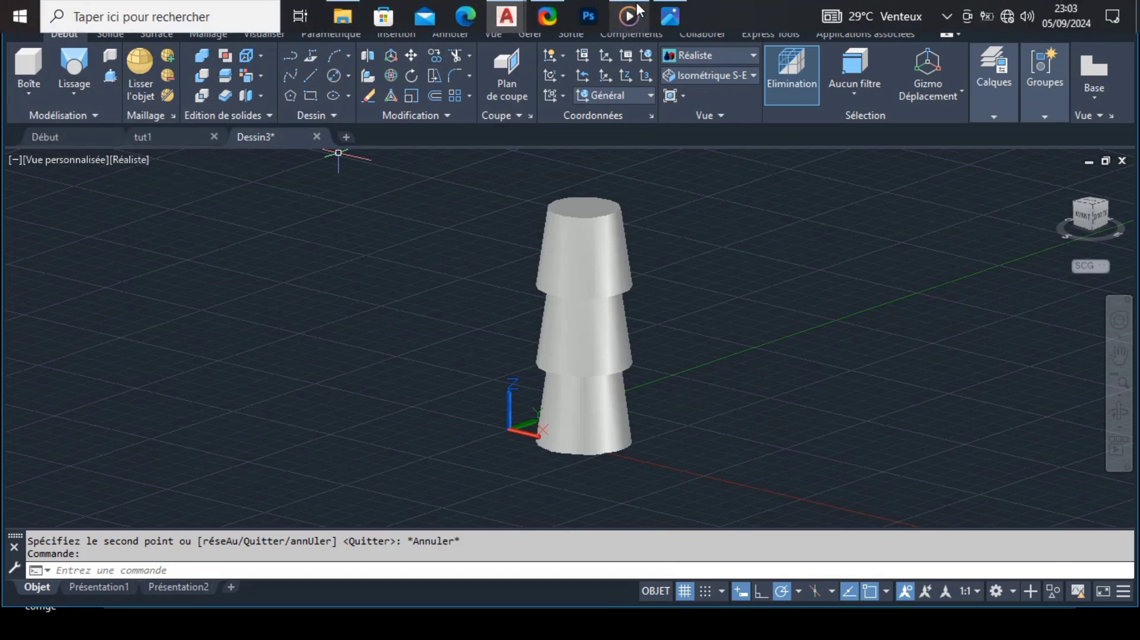
{"action": "left_click", "coordinate": [668, 17]}
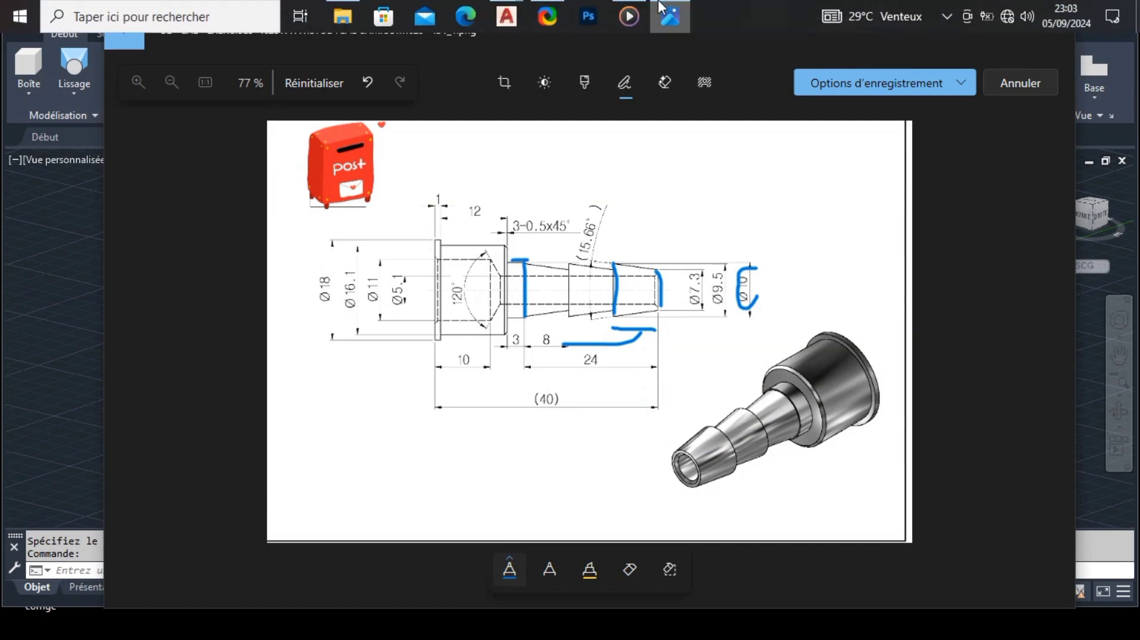
{"action": "mouse_move", "coordinate": [506, 16]}
{"action": "left_click", "coordinate": [550, 77]}
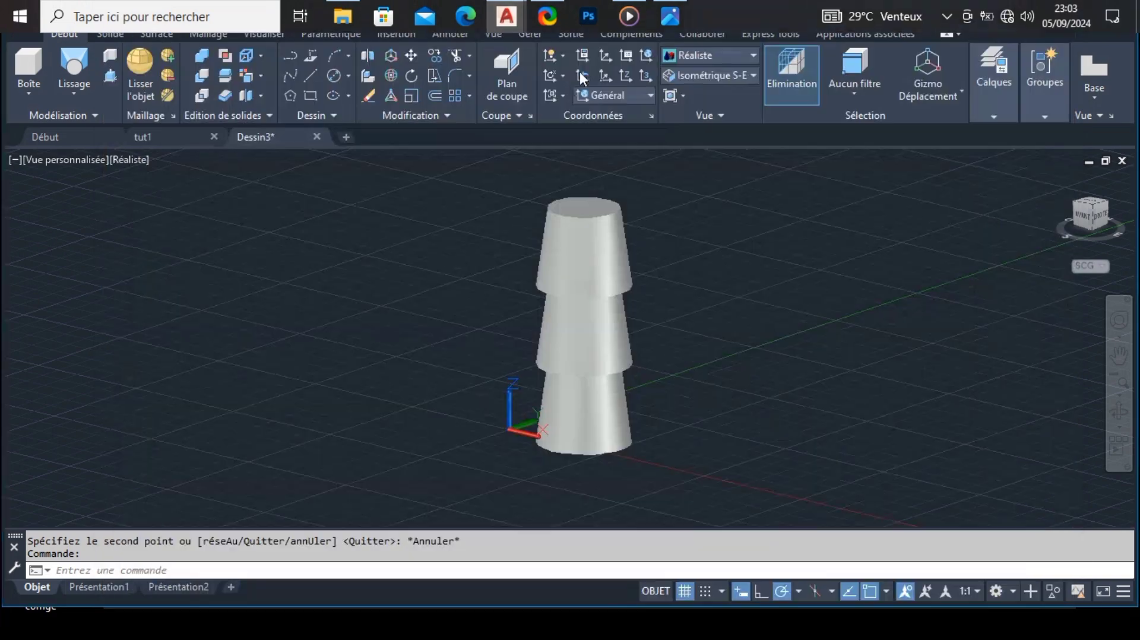
Create a cylinder with diameter 10 and height 3.
{"action": "left_click", "coordinate": [33, 87]}
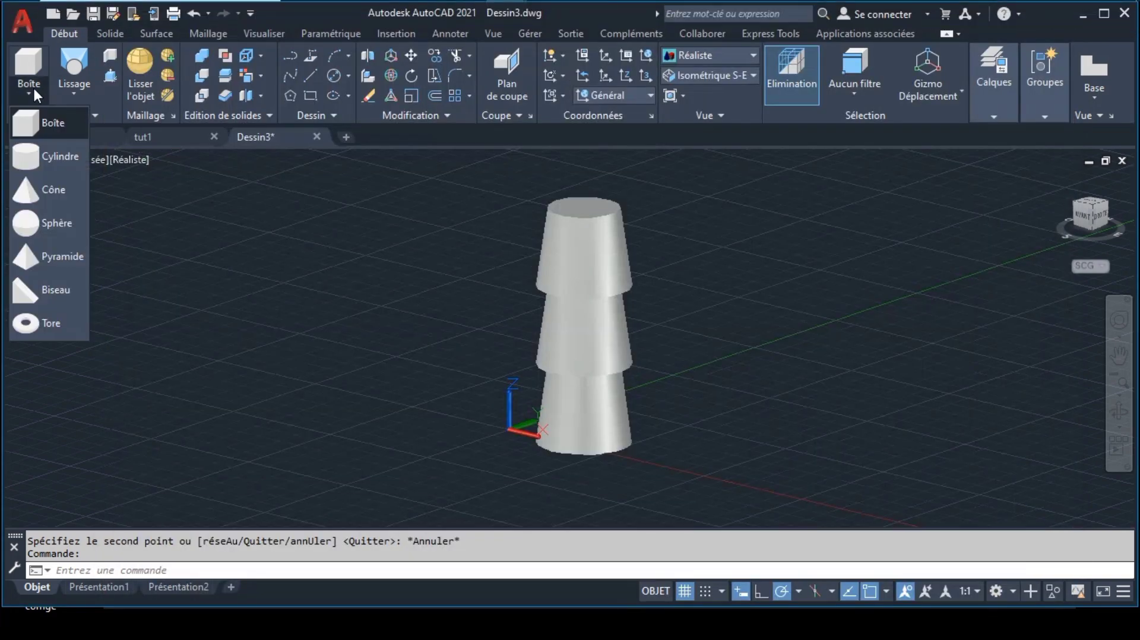
{"action": "left_click", "coordinate": [41, 156]}
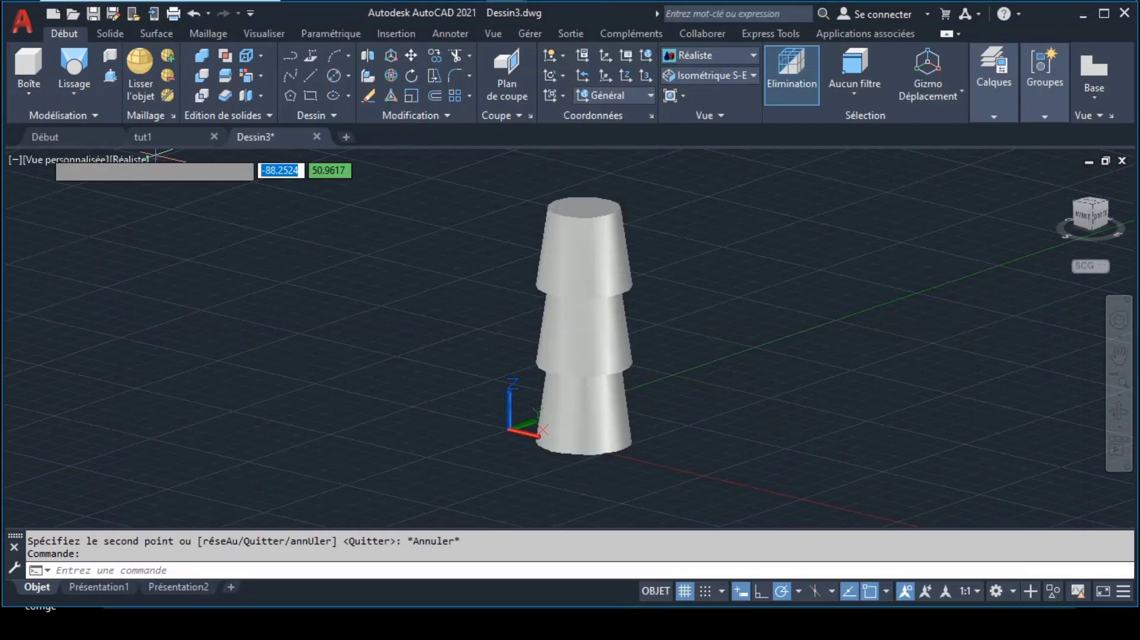
{"action": "left_click", "coordinate": [365, 392]}
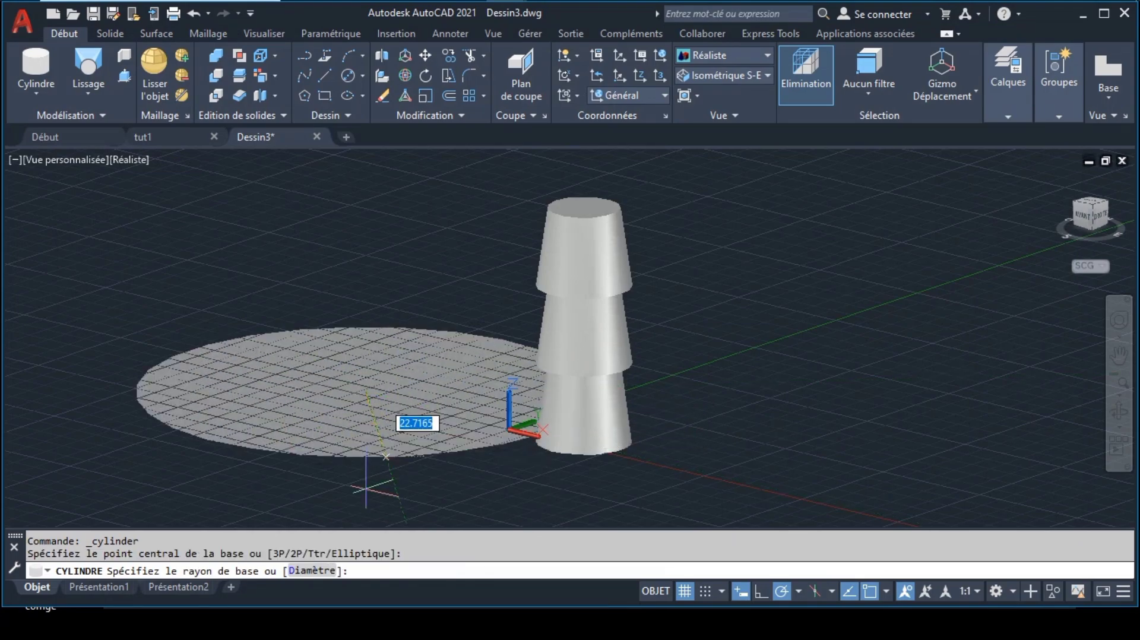
{"action": "left_click", "coordinate": [314, 571]}
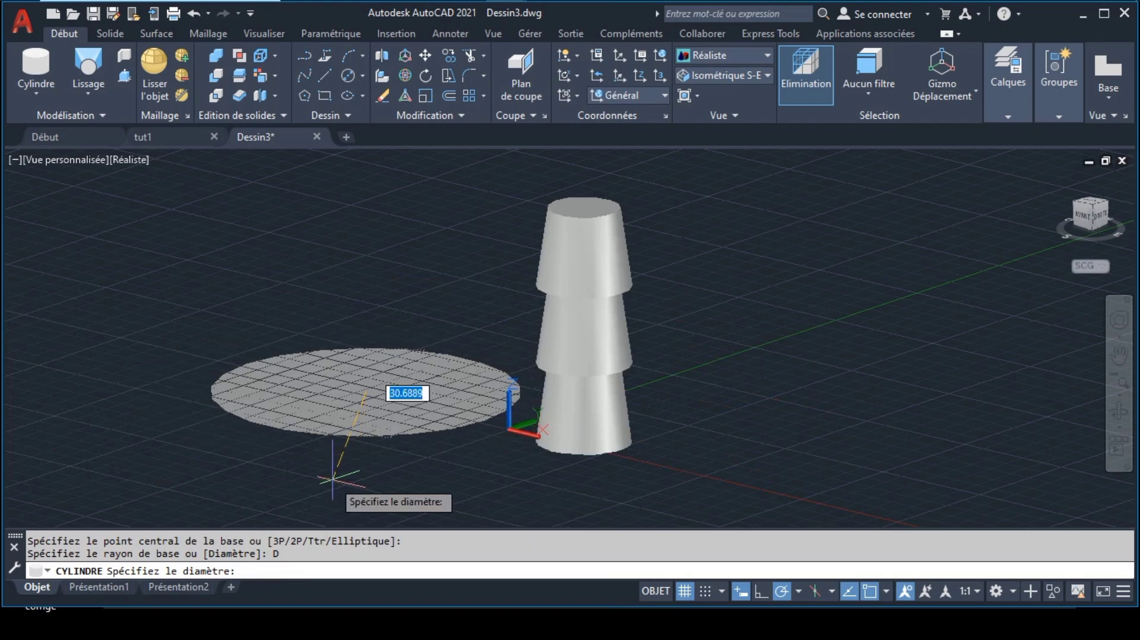
{"action": "type", "text": "10"}
{"action": "key", "text": "Return"}
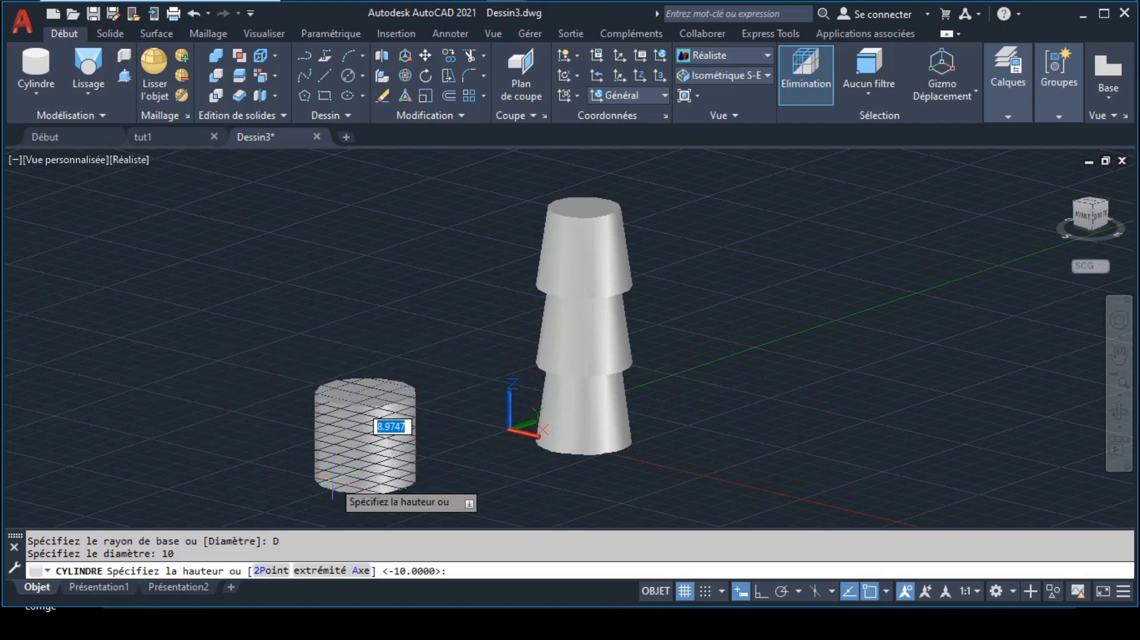
{"action": "type", "text": "3"}
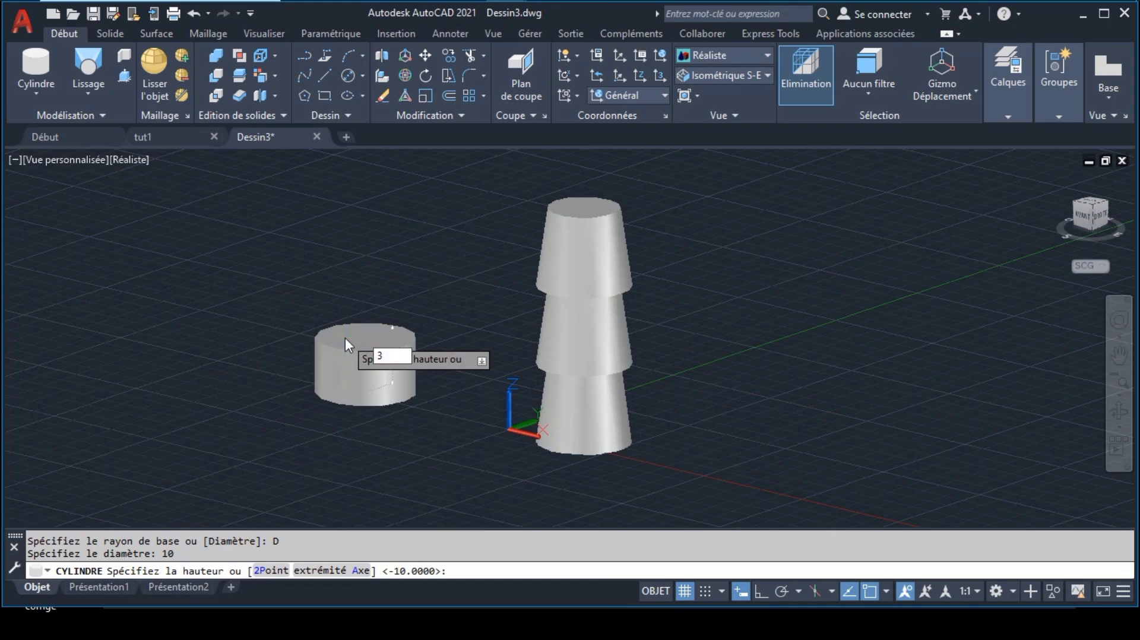
{"action": "key", "text": "Return"}
Move the three-tier barb stack onto the cylinder's top and pan to centre it.
{"action": "left_click", "coordinate": [501, 183]}
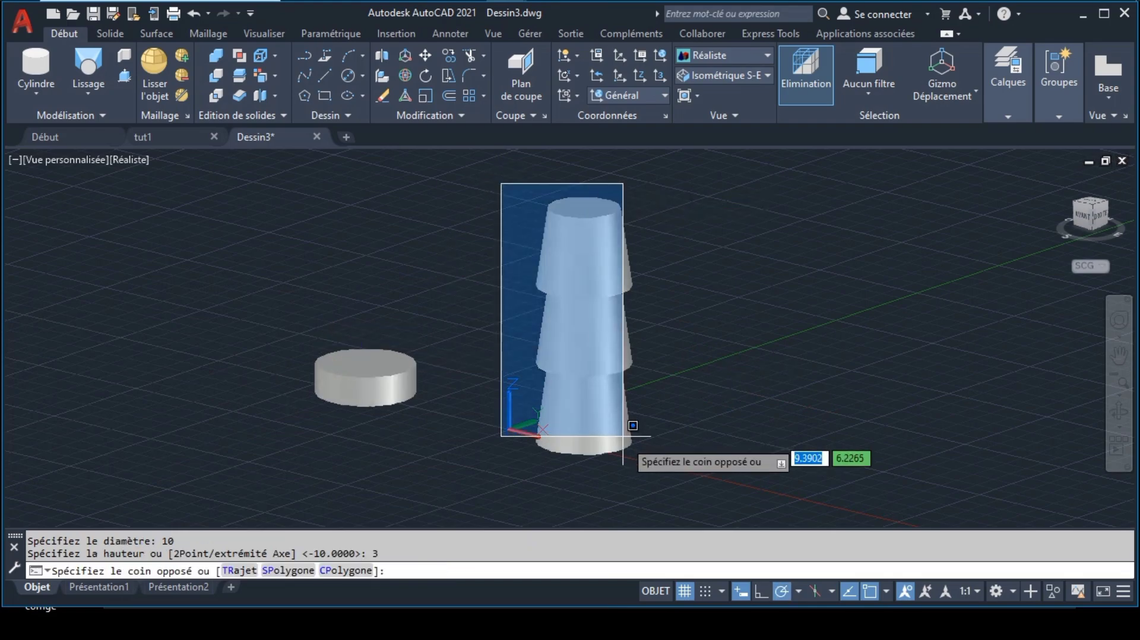
{"action": "left_click", "coordinate": [662, 465]}
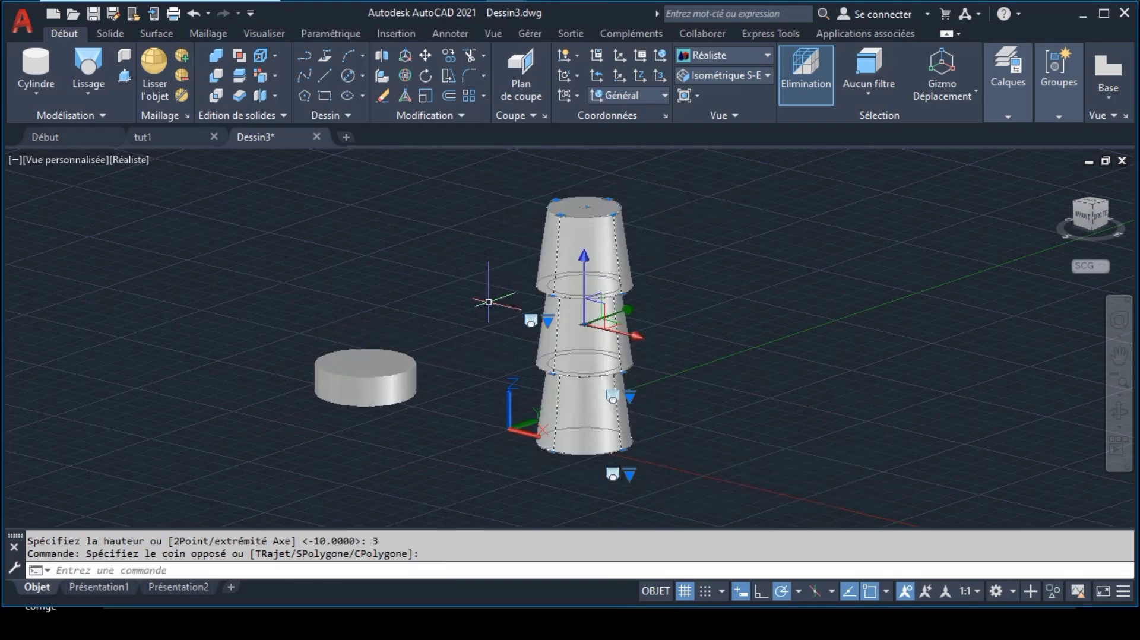
{"action": "left_click", "coordinate": [425, 55]}
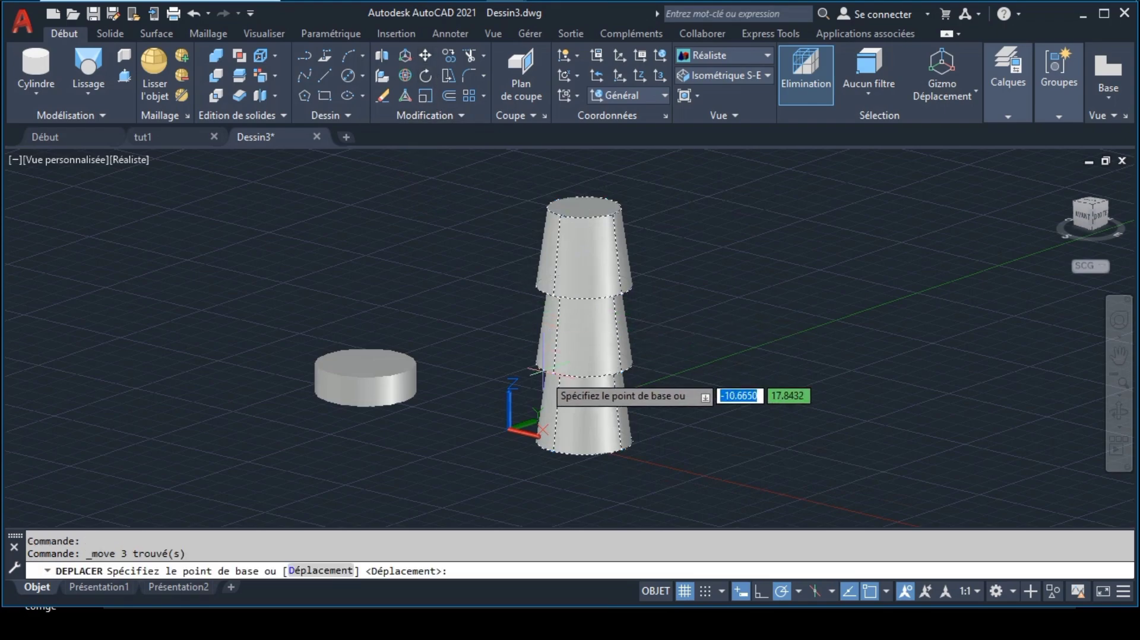
{"action": "left_click", "coordinate": [585, 442]}
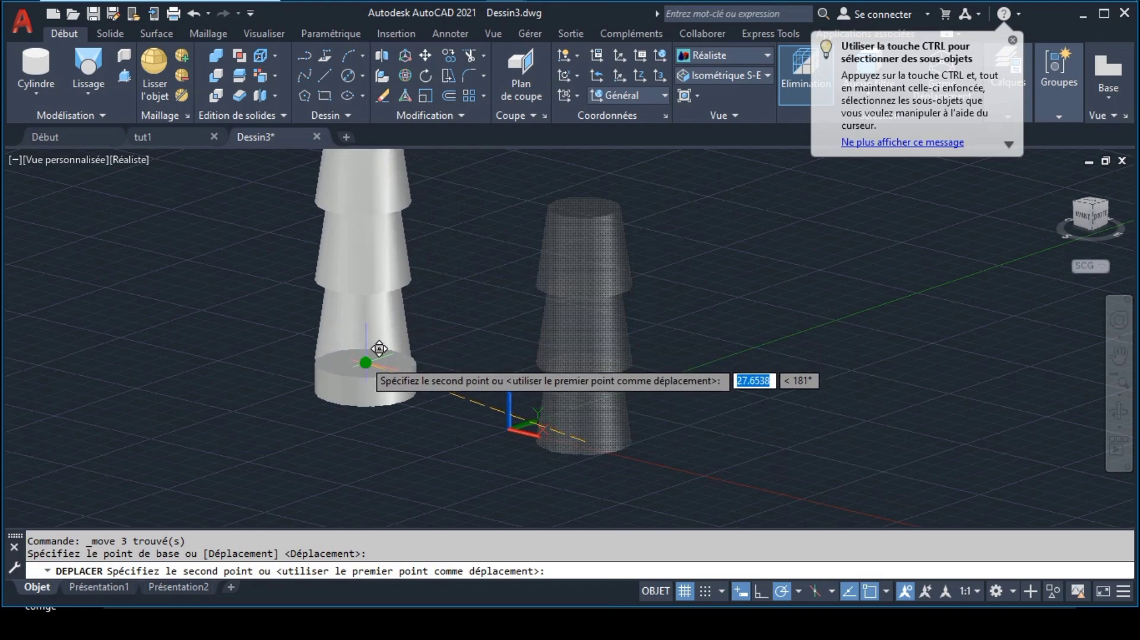
{"action": "left_click", "coordinate": [364, 362]}
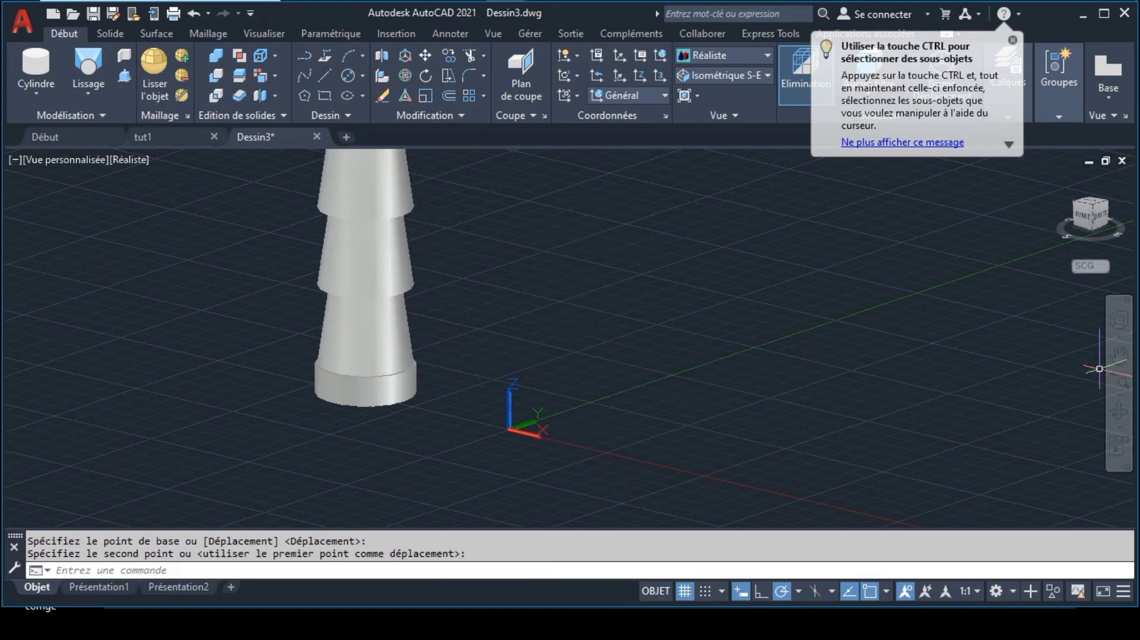
{"action": "left_click", "coordinate": [1119, 355]}
{"action": "left_click_drag", "start_coordinate": [810, 300], "coordinate": [837, 365]}
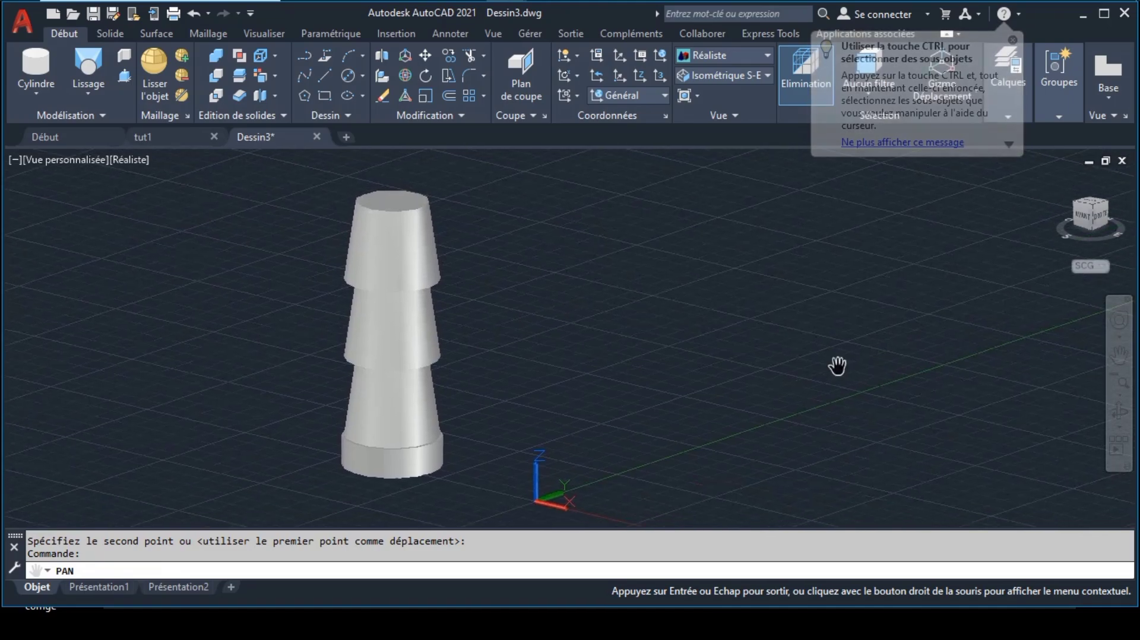
{"action": "key", "text": "Escape"}
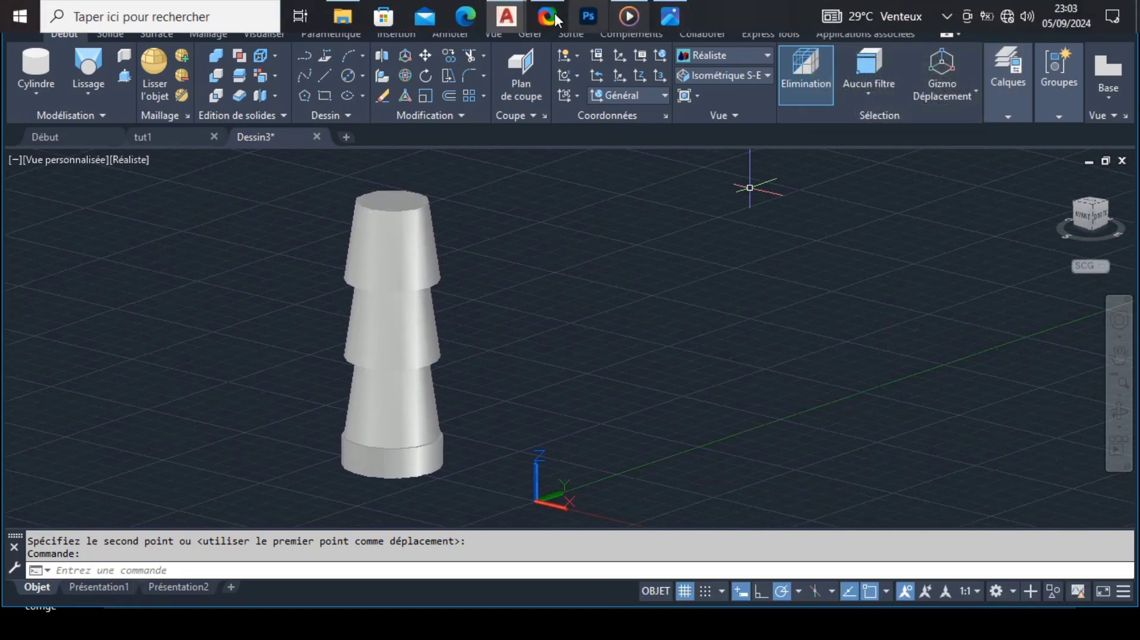
{"action": "mouse_move", "coordinate": [506, 16]}
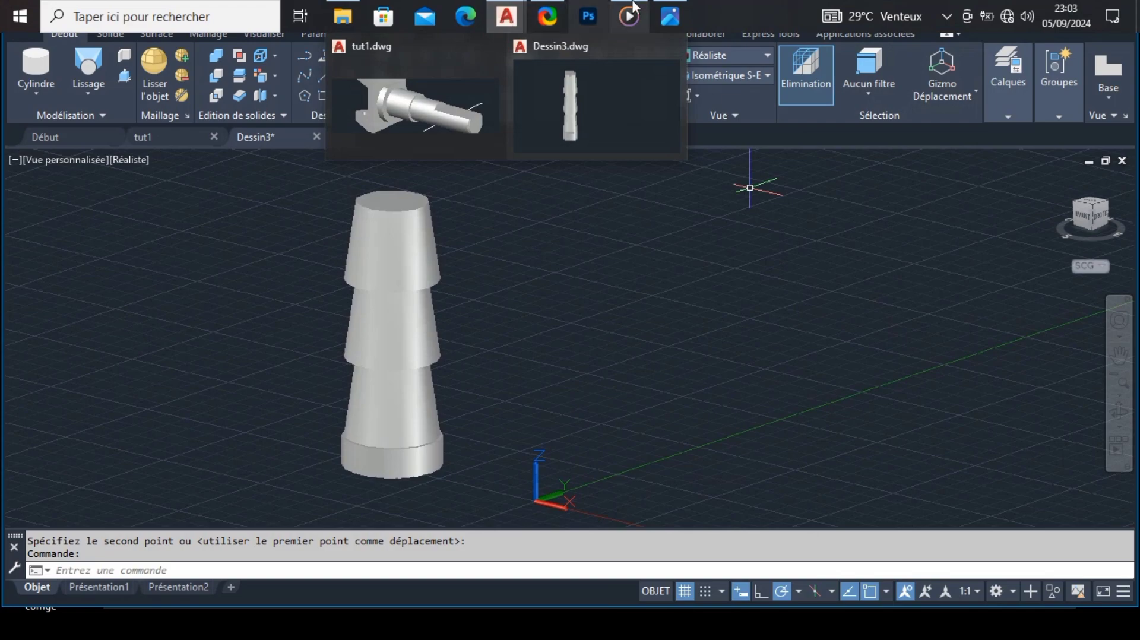
Underline the 24 length and bracket Ø18 and Ø16.1 in blue, then return to Dessin3.
{"action": "left_click", "coordinate": [661, 16]}
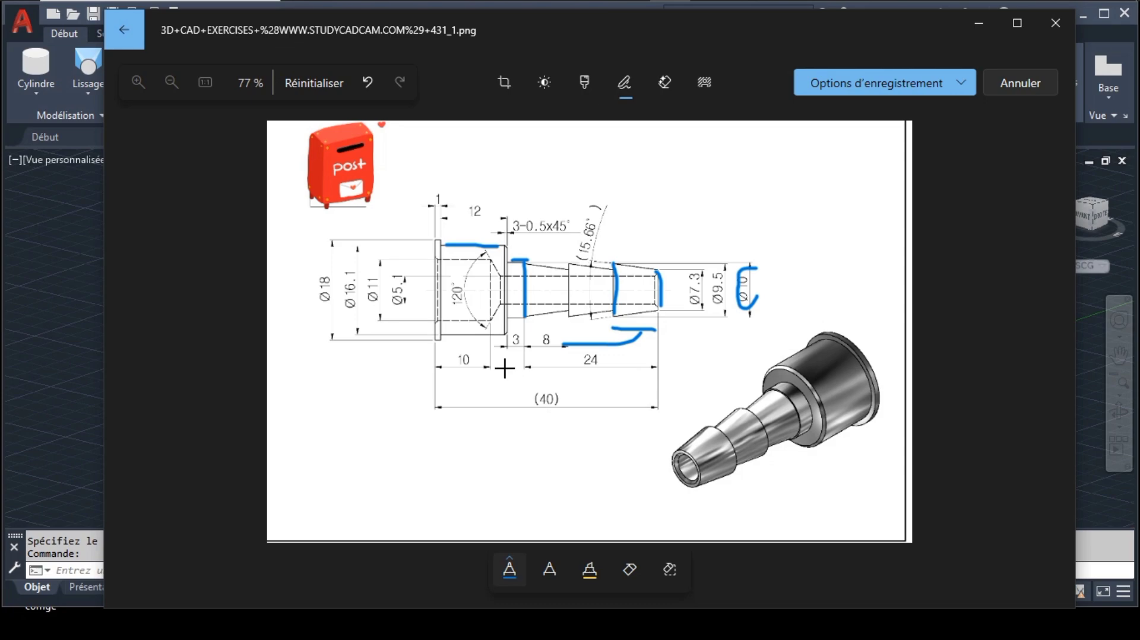
{"action": "left_click_drag", "start_coordinate": [509, 370], "coordinate": [662, 367]}
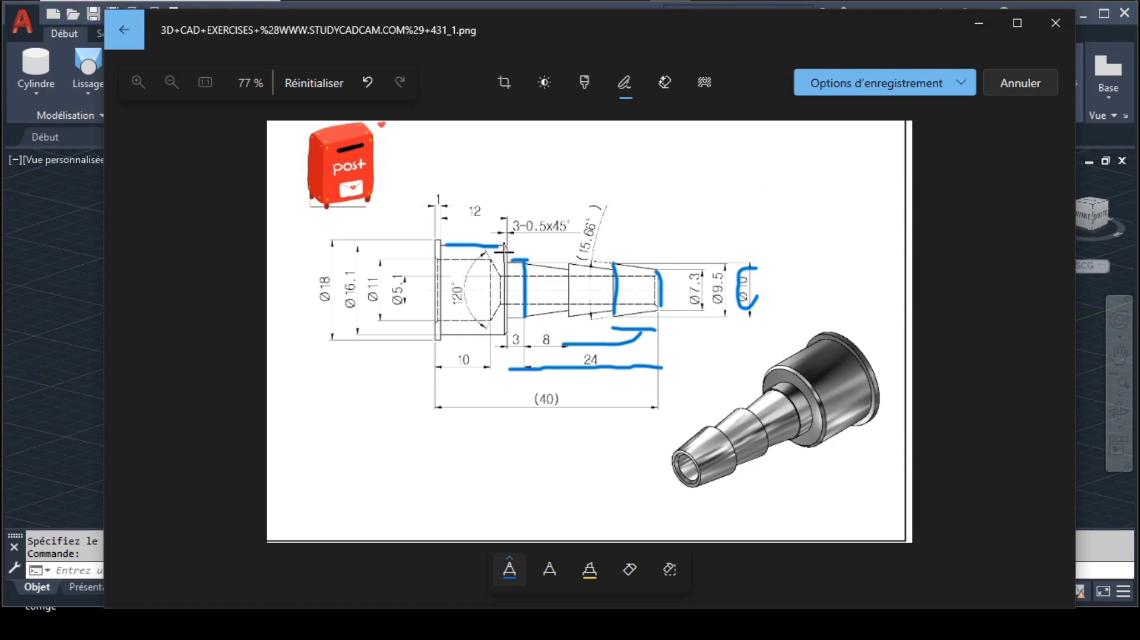
{"action": "left_click_drag", "start_coordinate": [323, 267], "coordinate": [321, 315]}
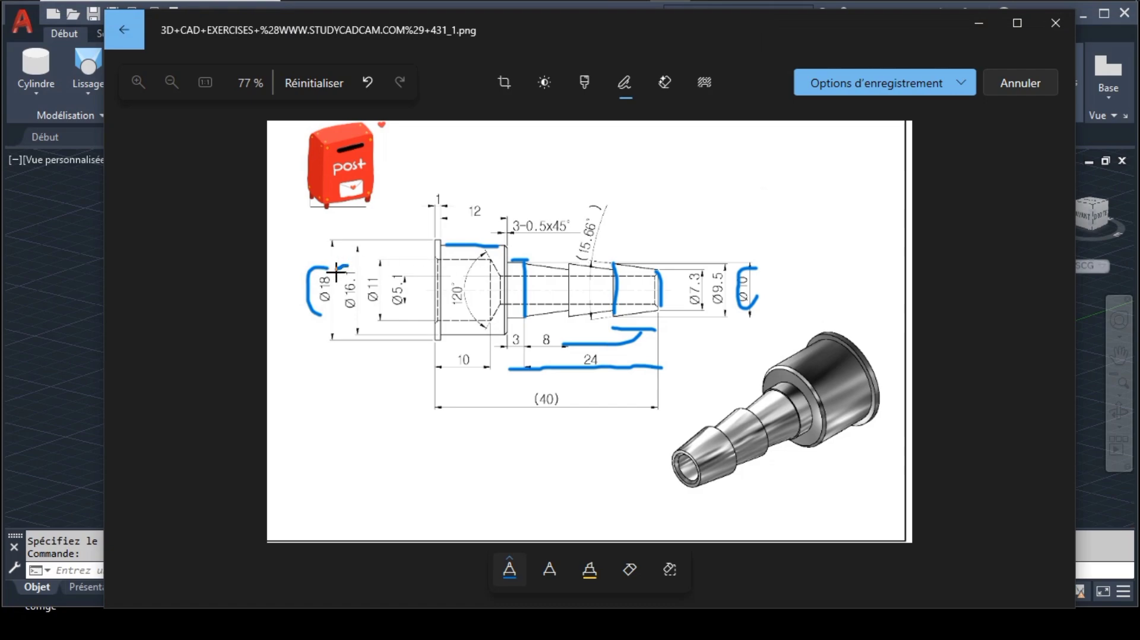
{"action": "left_click_drag", "start_coordinate": [337, 303], "coordinate": [362, 285]}
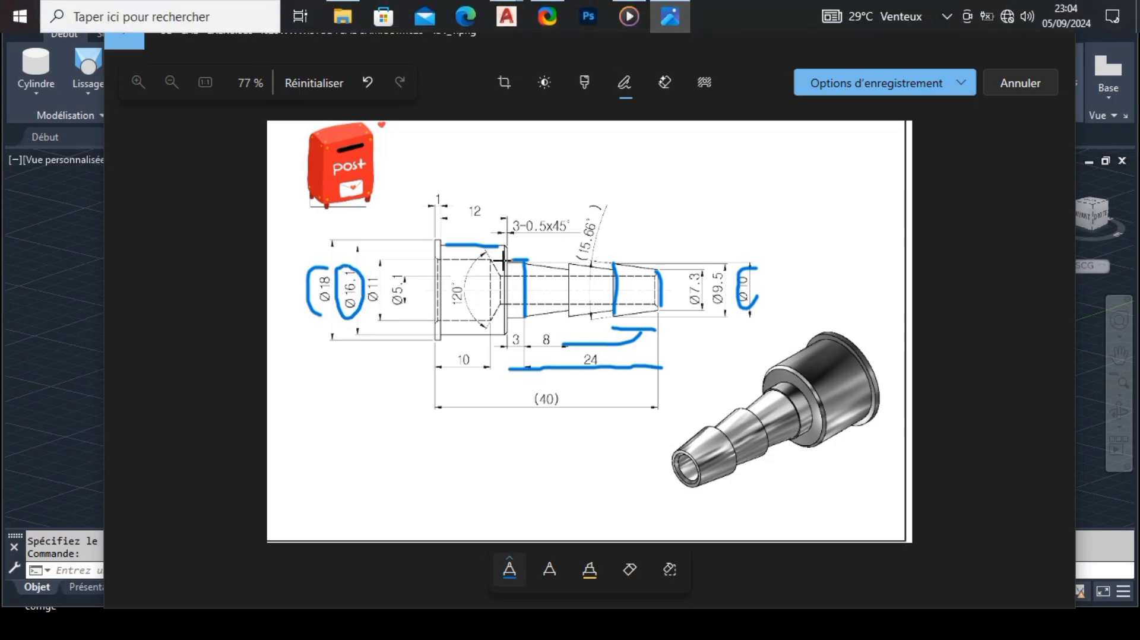
{"action": "left_click", "coordinate": [514, 17]}
{"action": "left_click", "coordinate": [569, 90]}
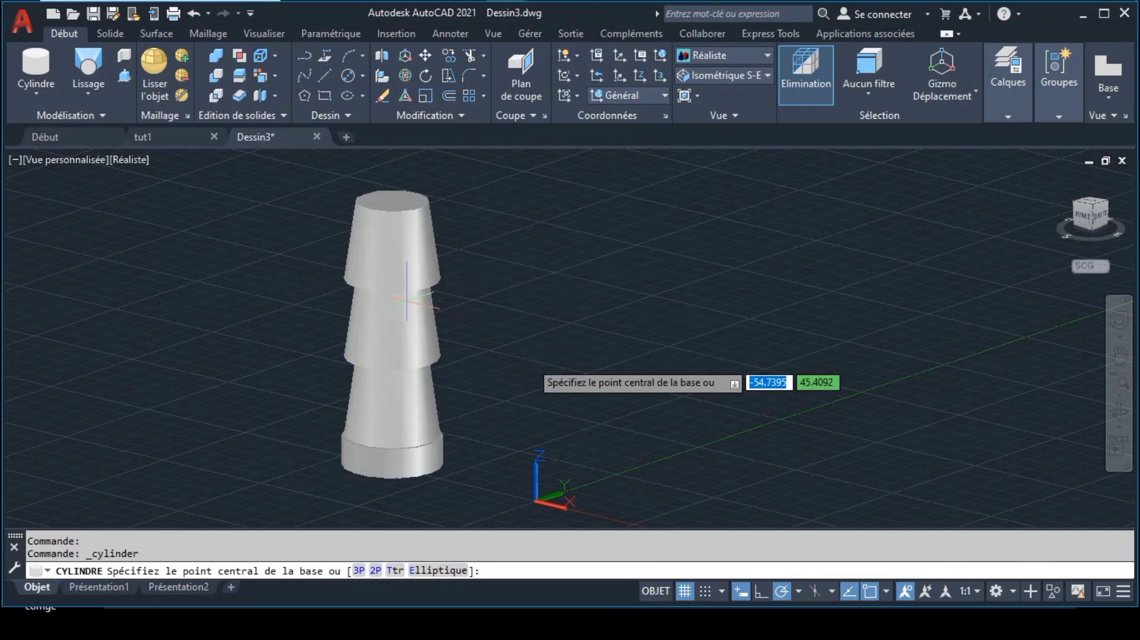
Create a base cylinder with diameter 16 and height 13.
{"action": "left_click", "coordinate": [599, 426]}
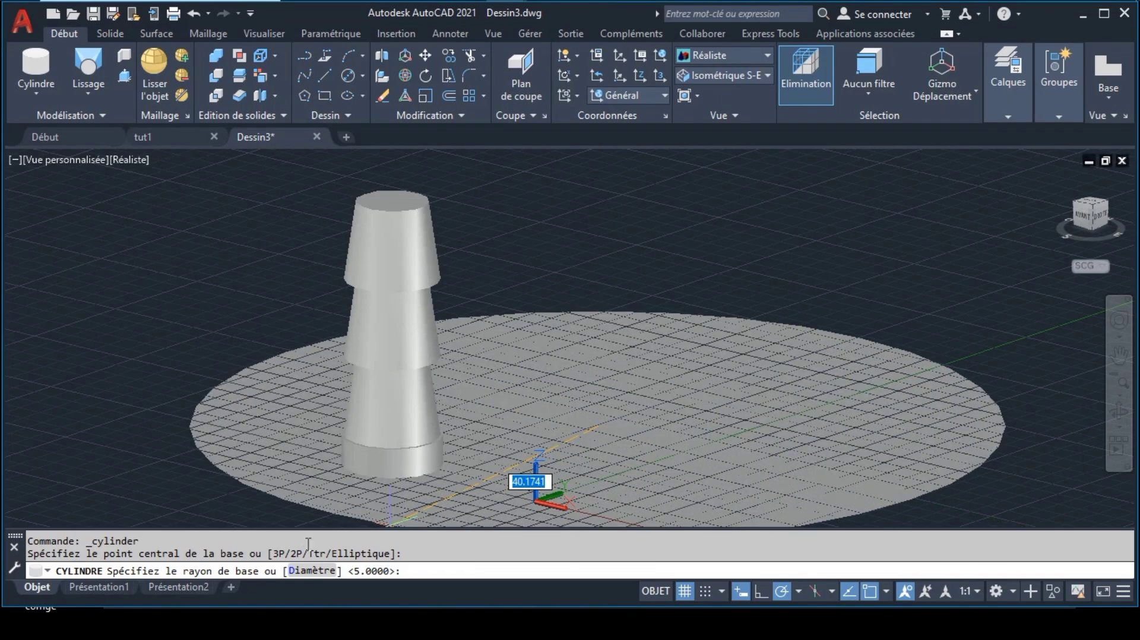
{"action": "left_click", "coordinate": [312, 571]}
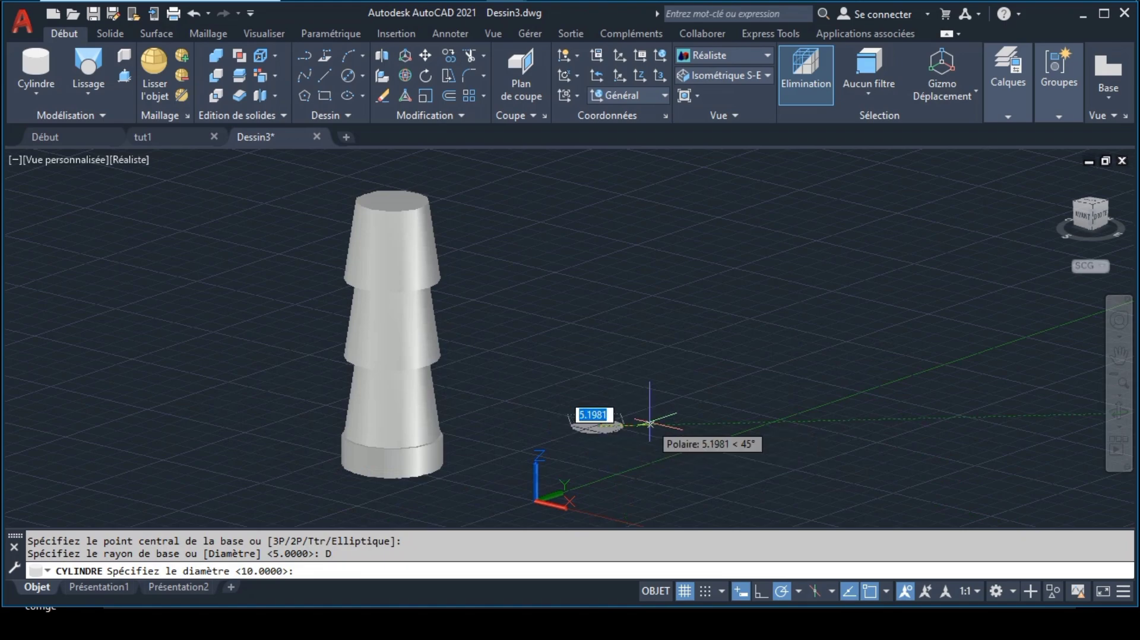
{"action": "type", "text": "16"}
{"action": "key", "text": "Return"}
{"action": "type", "text": "13"}
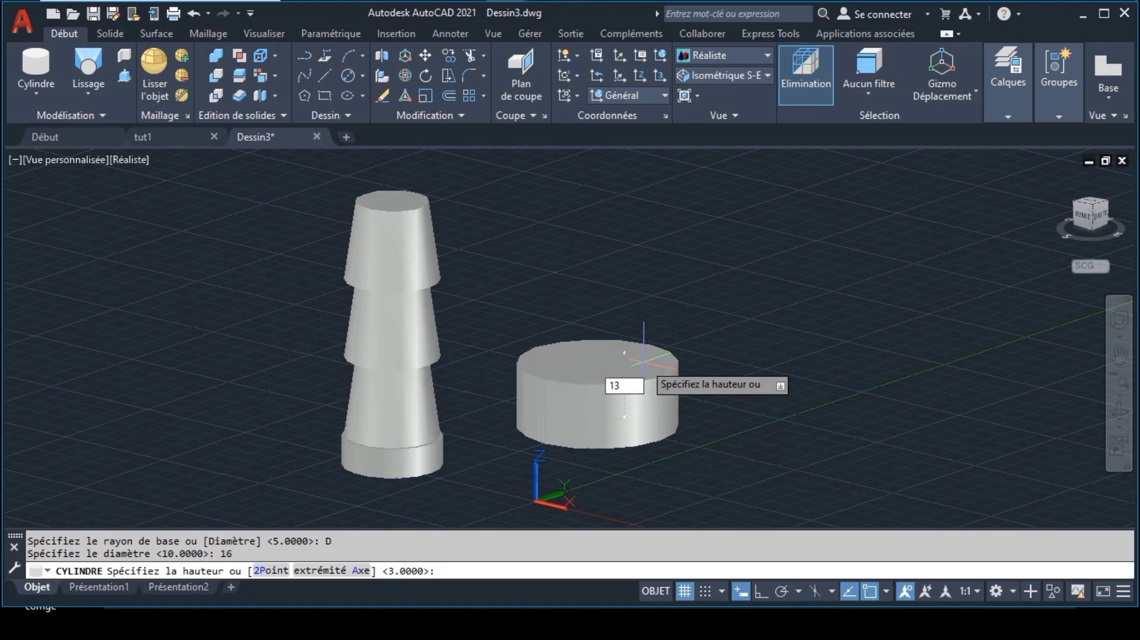
{"action": "key", "text": "Return"}
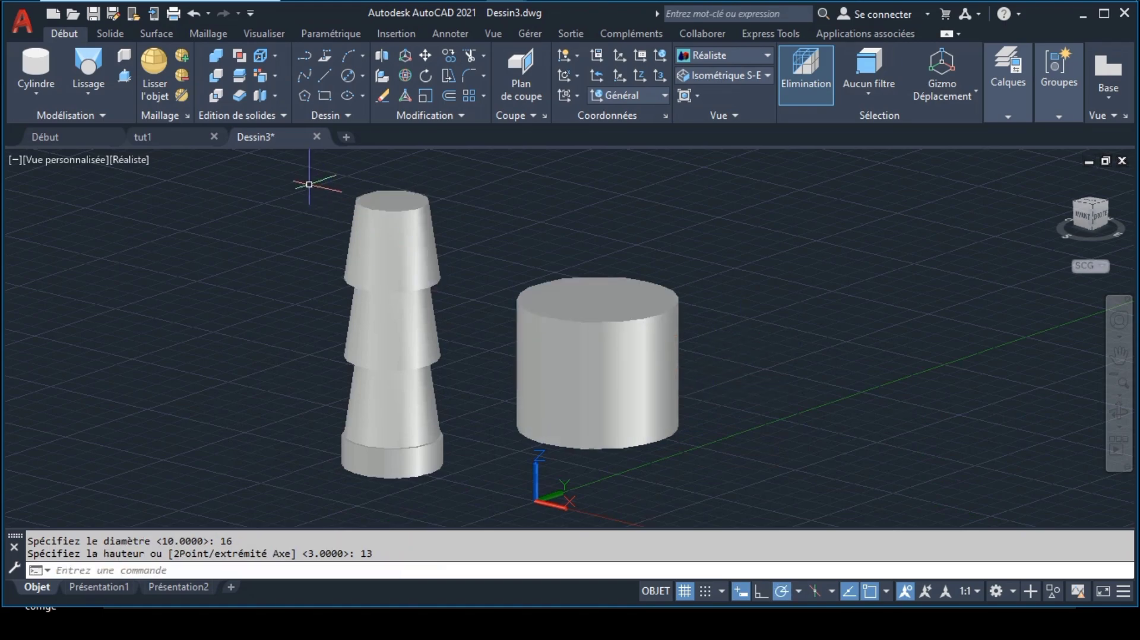
Move the barb assembly onto the top of the 16-diameter cylinder and re-centre the view.
{"action": "left_click", "coordinate": [309, 184]}
{"action": "left_click", "coordinate": [464, 478]}
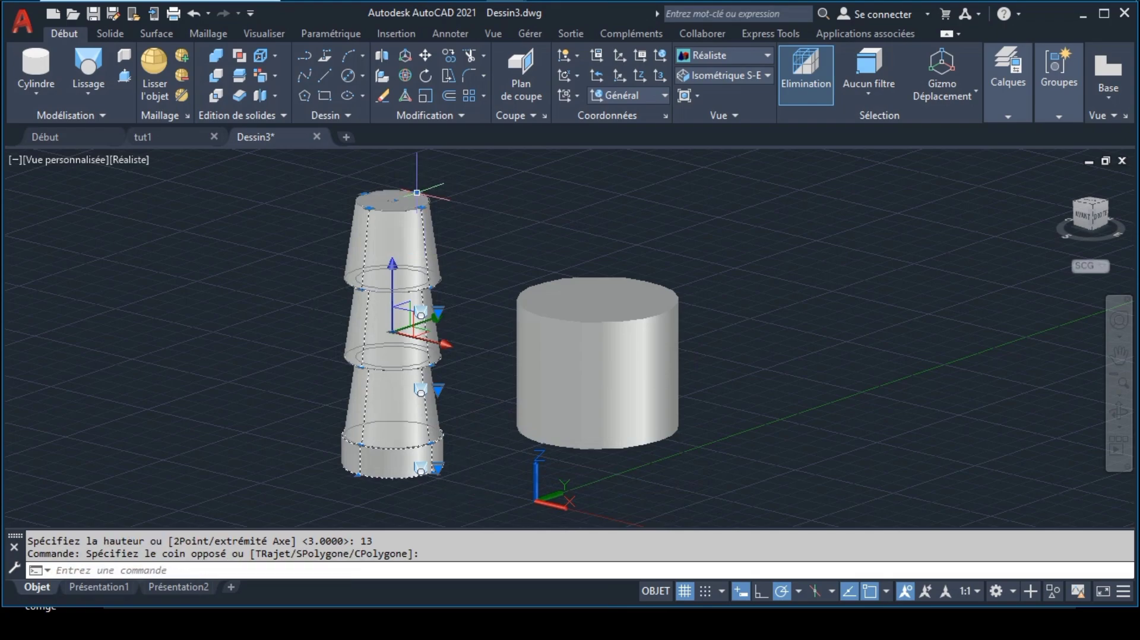
{"action": "left_click", "coordinate": [427, 56]}
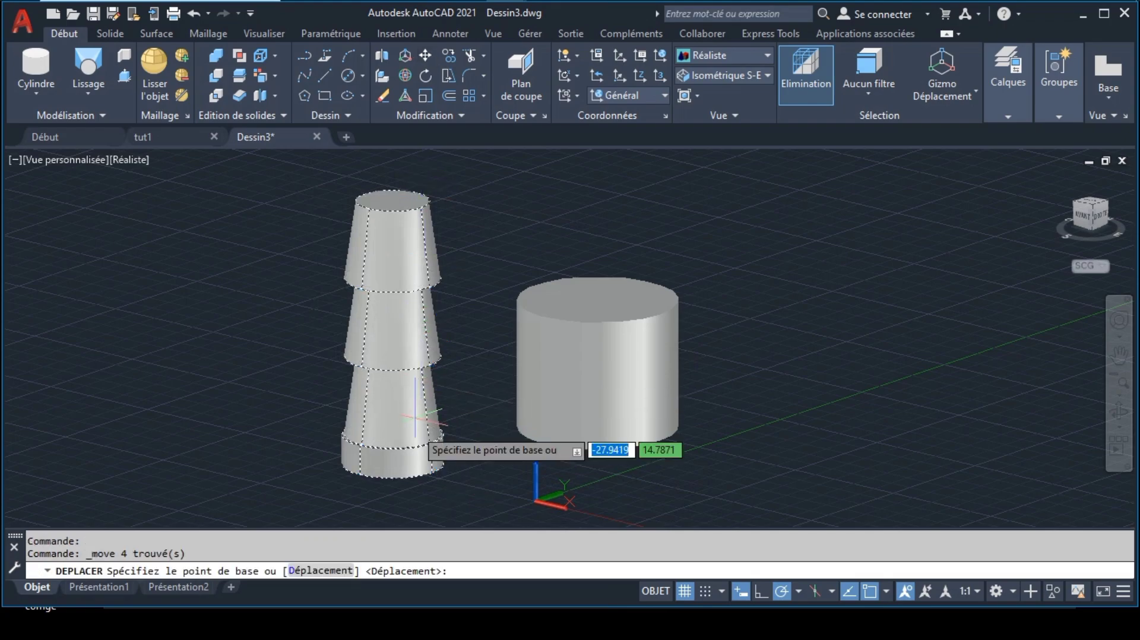
{"action": "left_click", "coordinate": [391, 464]}
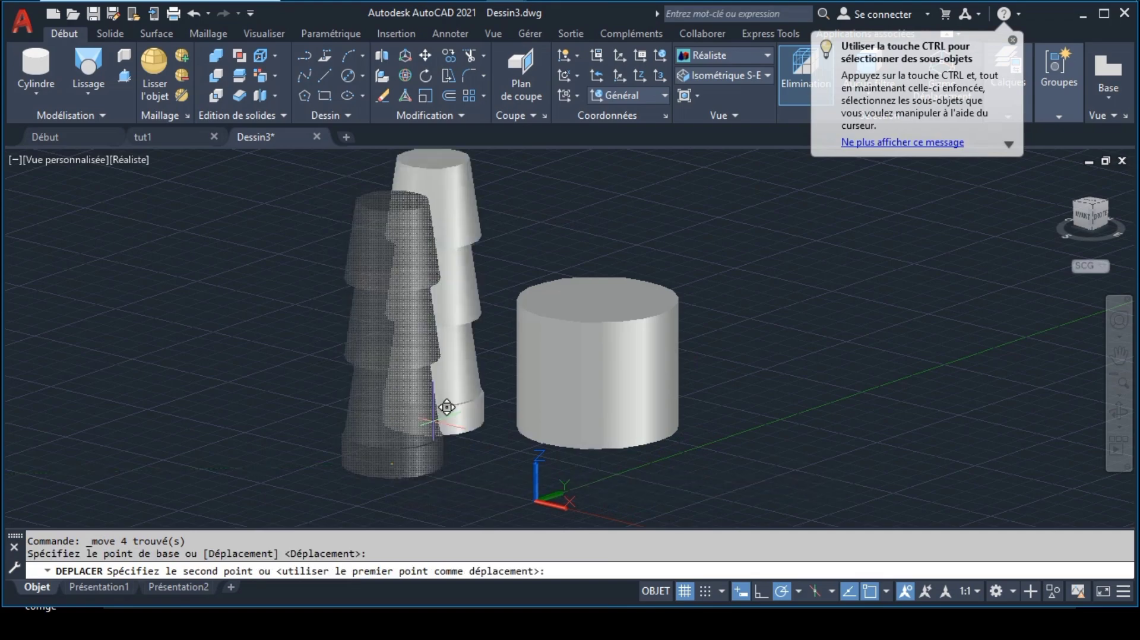
{"action": "left_click", "coordinate": [598, 296]}
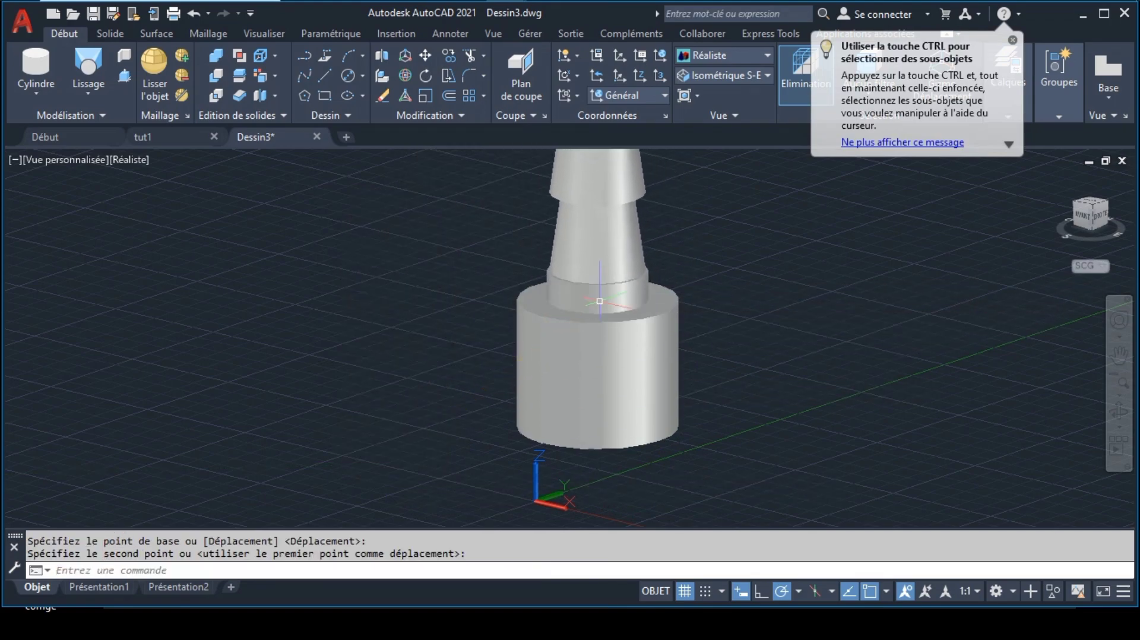
{"action": "left_click", "coordinate": [1120, 356]}
{"action": "left_click_drag", "start_coordinate": [733, 356], "coordinate": [699, 426]}
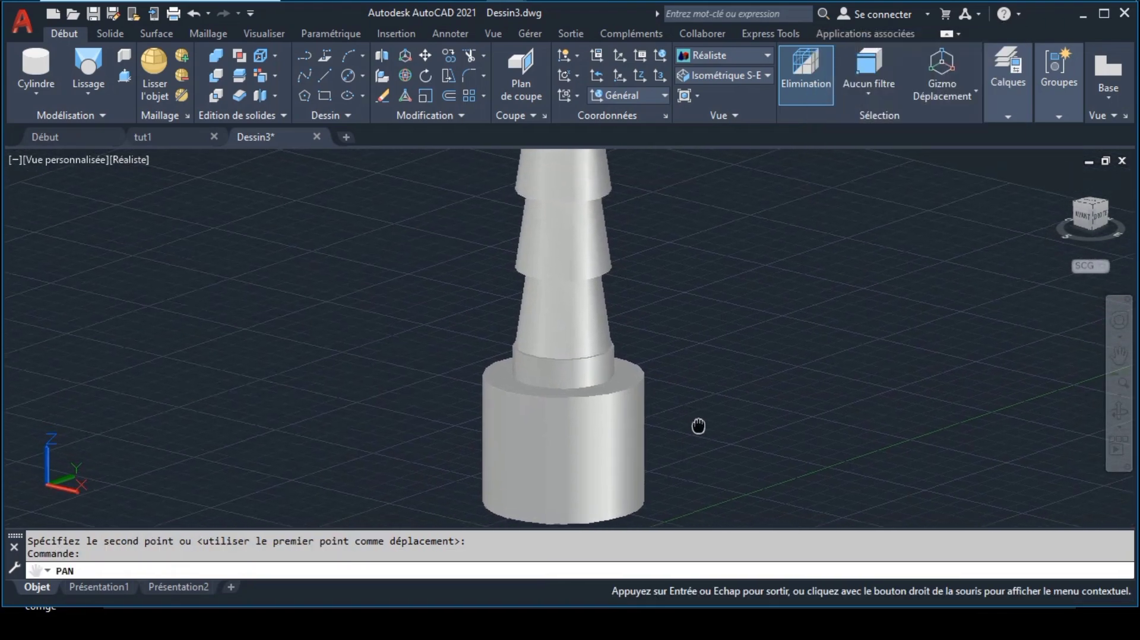
{"action": "key", "text": "Escape"}
Select all solids, zoom to fit the whole part, and bring up the reference drawing.
{"action": "key", "text": "ctrl+a"}
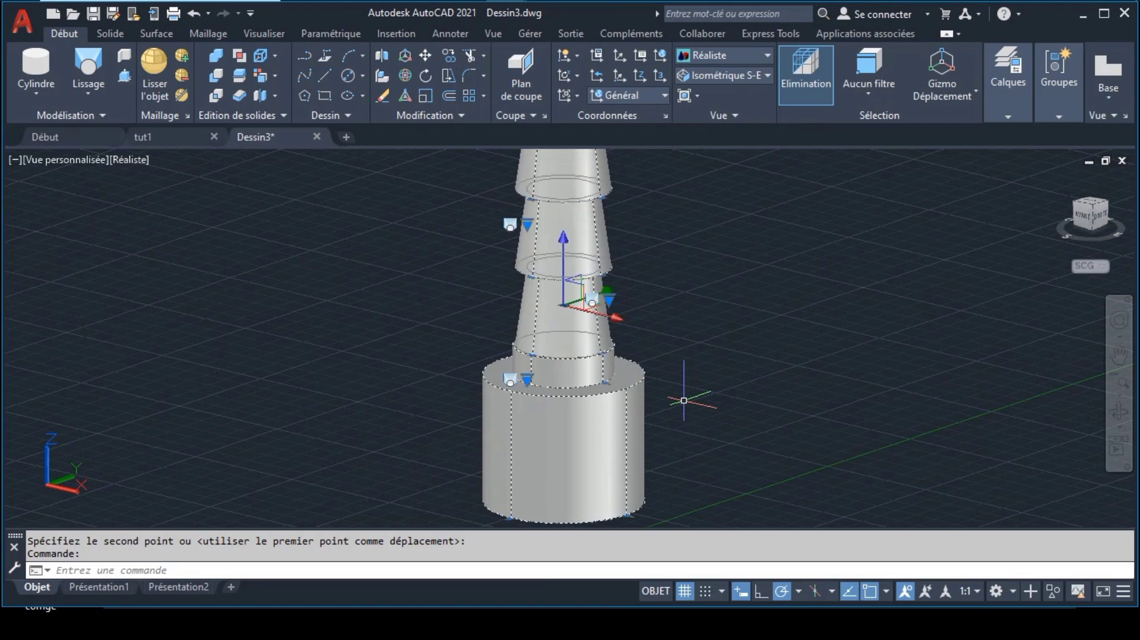
{"action": "left_click", "coordinate": [1120, 395]}
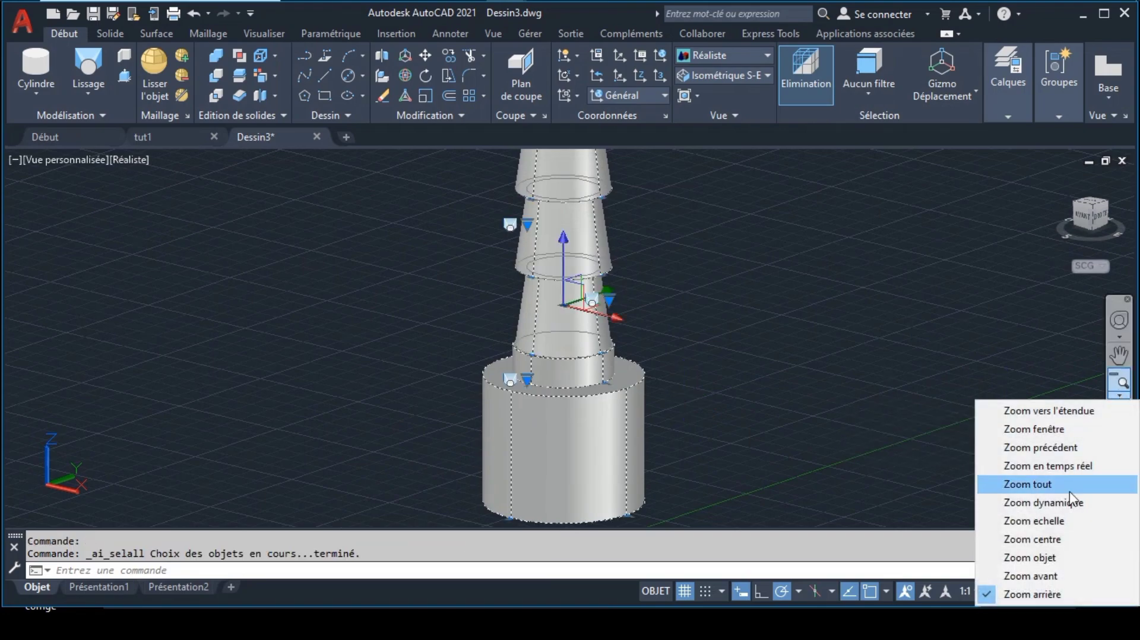
{"action": "left_click", "coordinate": [1030, 557]}
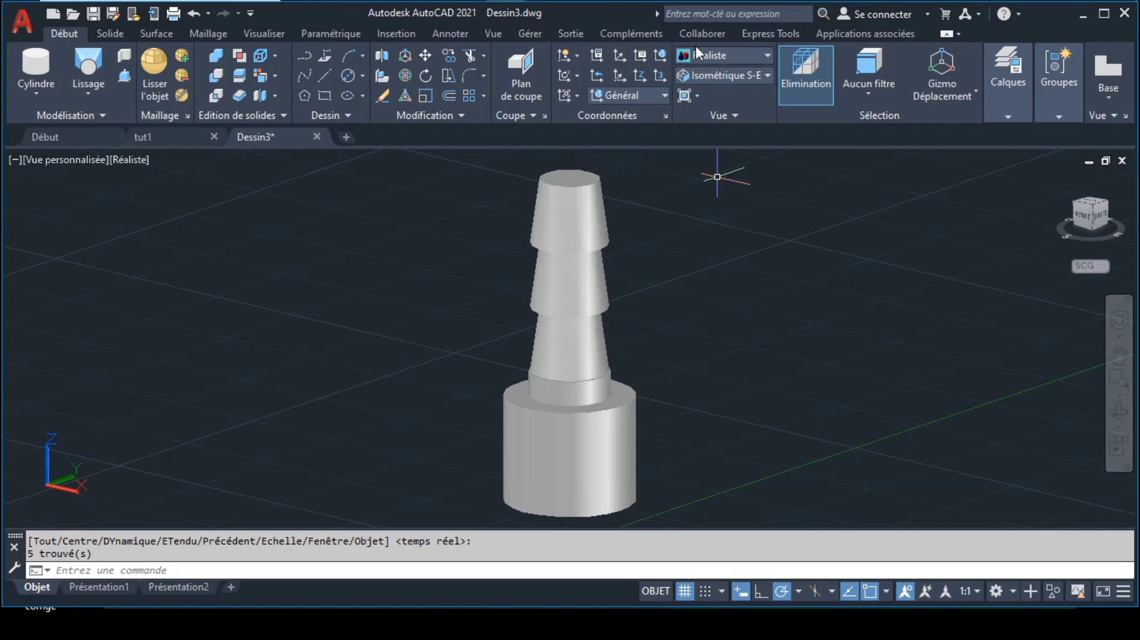
{"action": "left_click", "coordinate": [670, 14]}
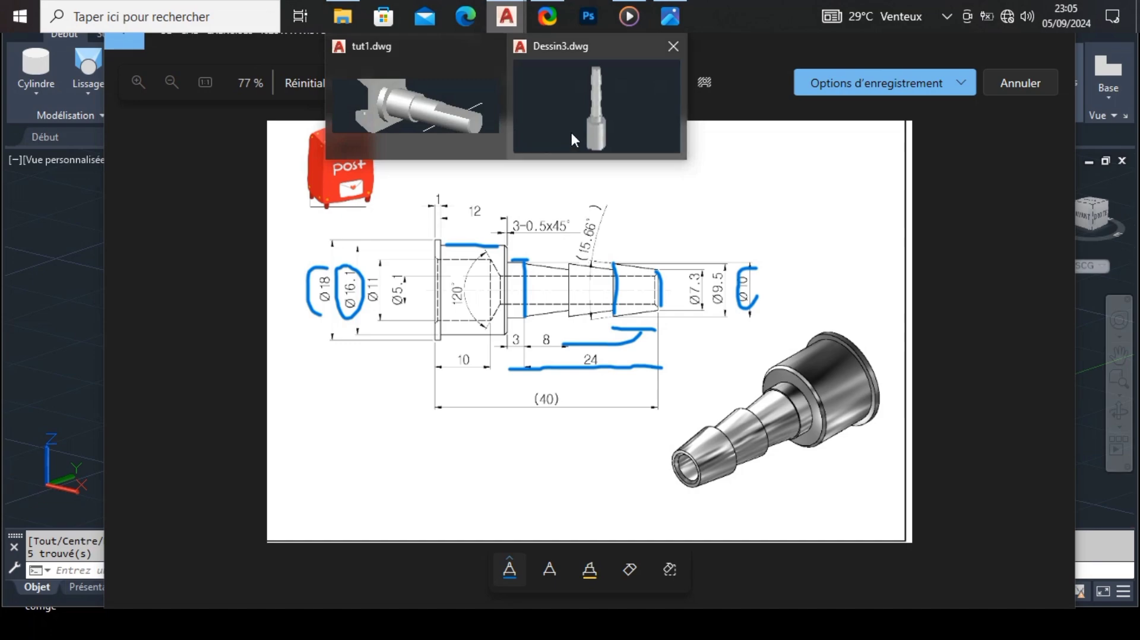
Change the base cylinder's Rayon to 8.05 in its Properties, giving a Ø16.1 flange.
{"action": "left_click", "coordinate": [571, 130]}
{"action": "left_click", "coordinate": [538, 447]}
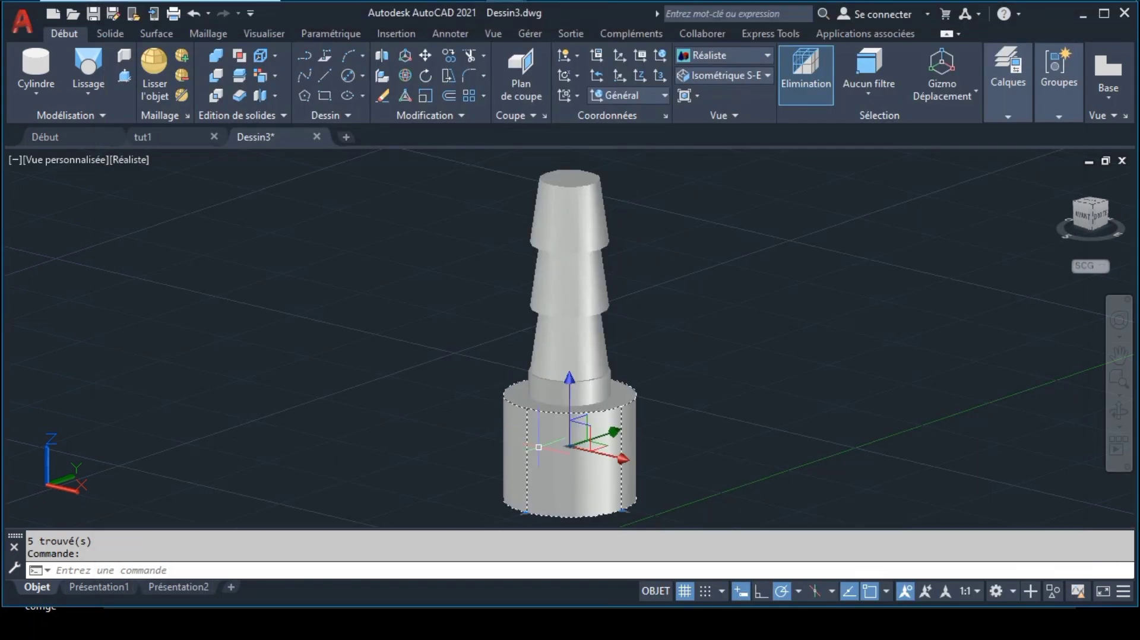
{"action": "right_click", "coordinate": [538, 447]}
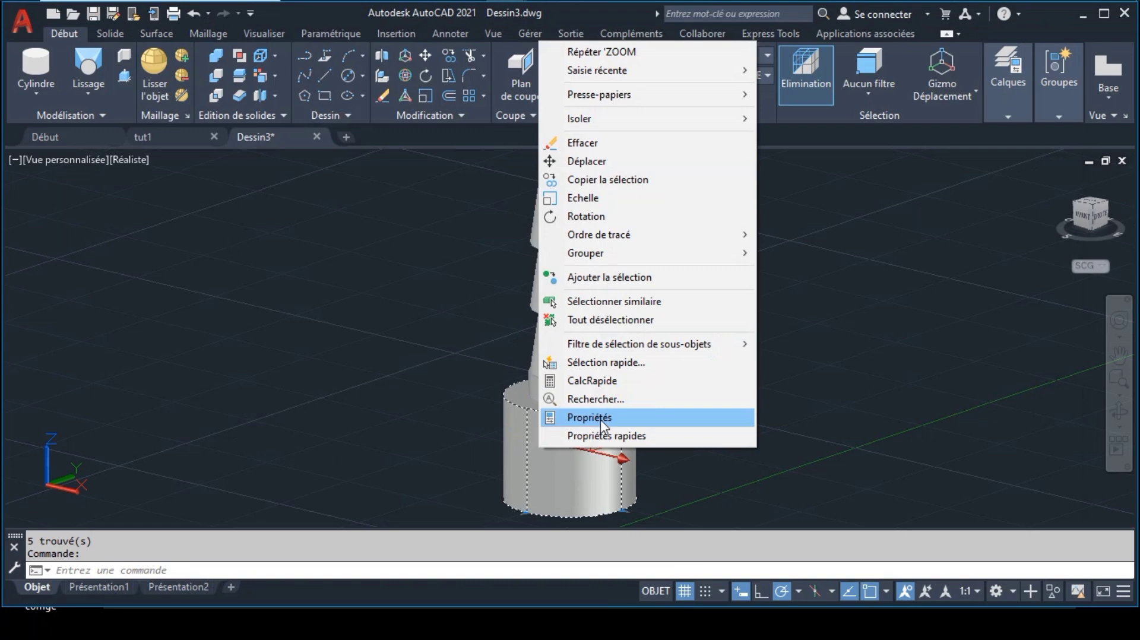
{"action": "left_click", "coordinate": [600, 418]}
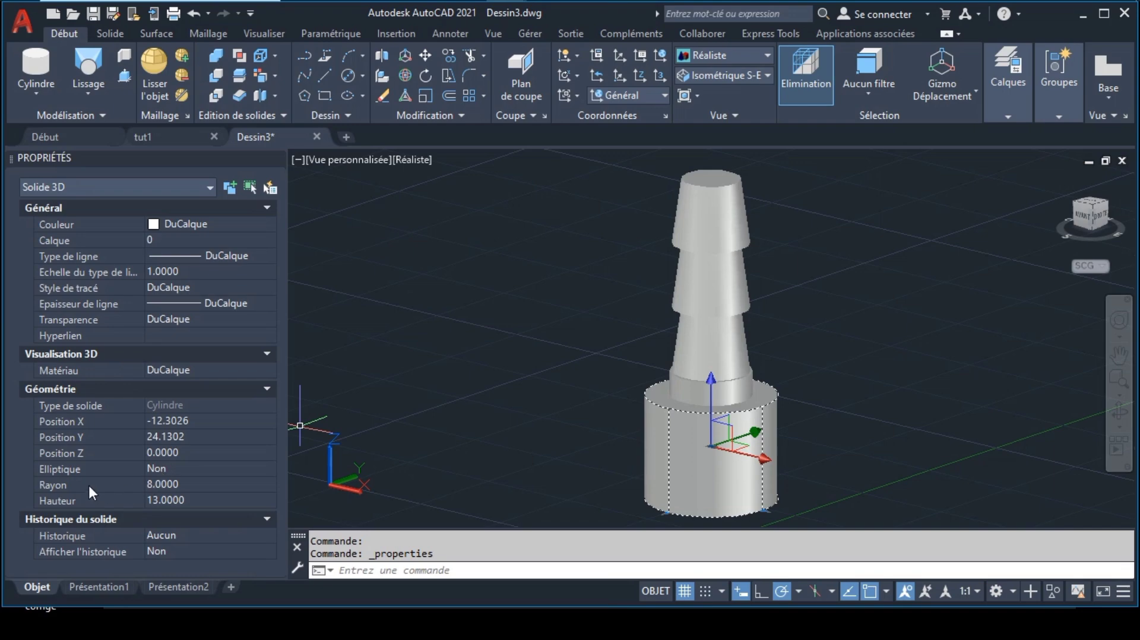
{"action": "left_click", "coordinate": [173, 485]}
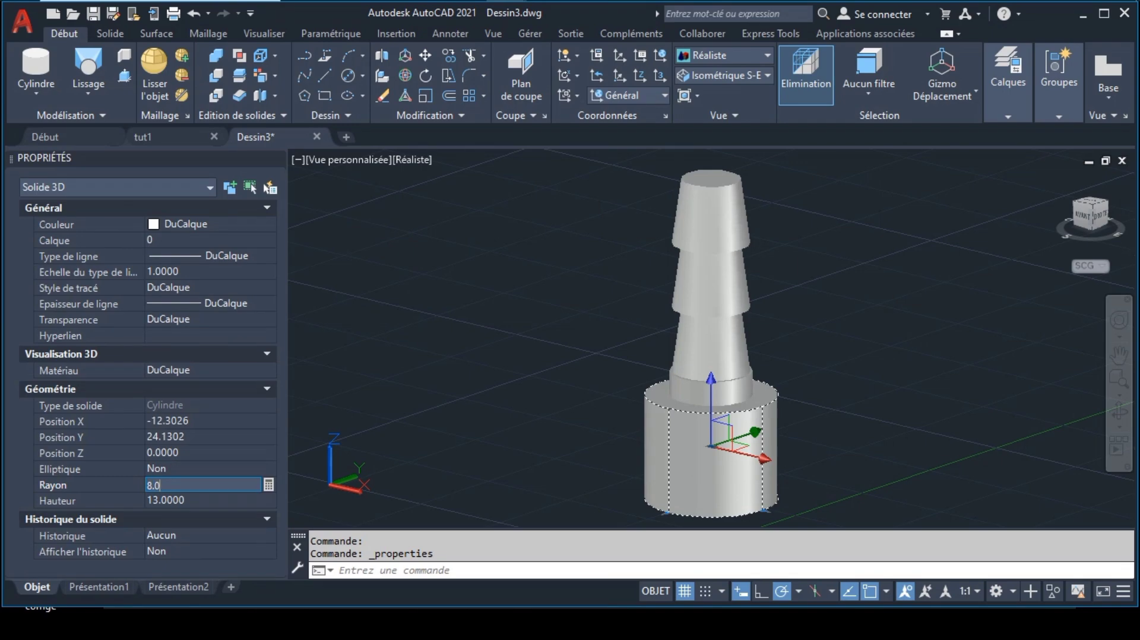
{"action": "type", "text": "5"}
{"action": "key", "text": "Tab"}
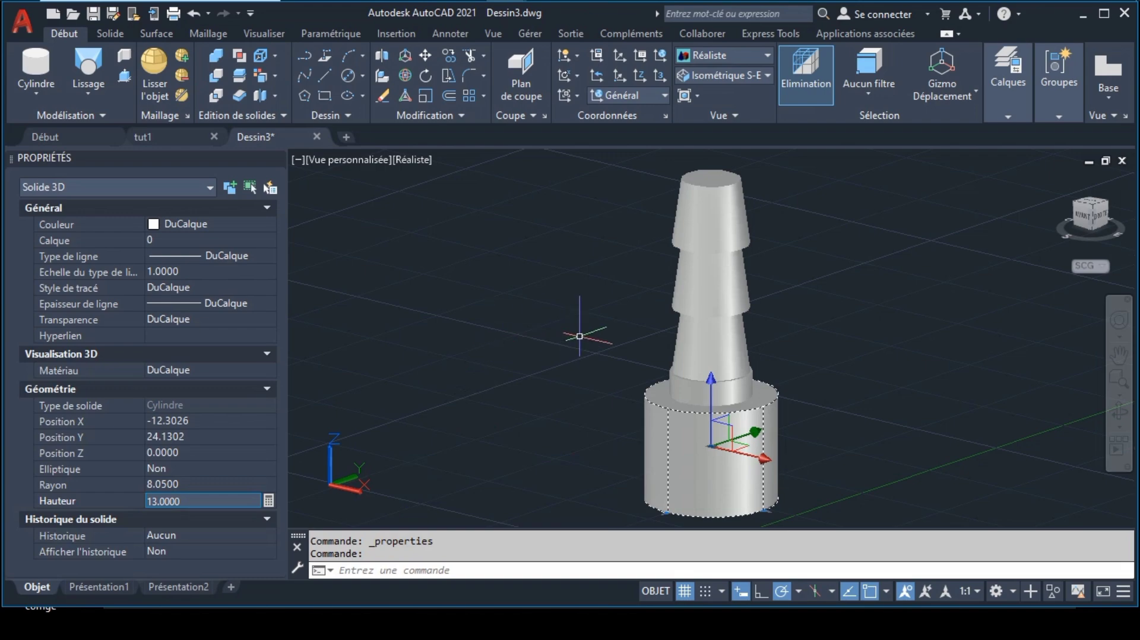
{"action": "key", "text": "Escape"}
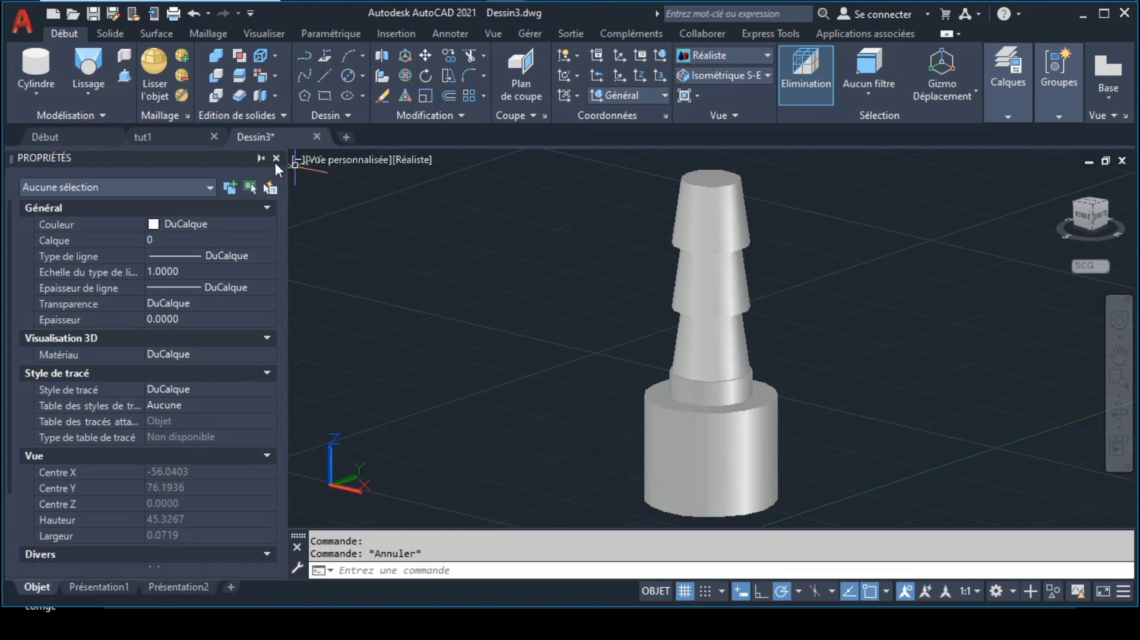
Close the Properties palette, review the reference drawing, and return to Dessin3.
{"action": "left_click", "coordinate": [277, 157]}
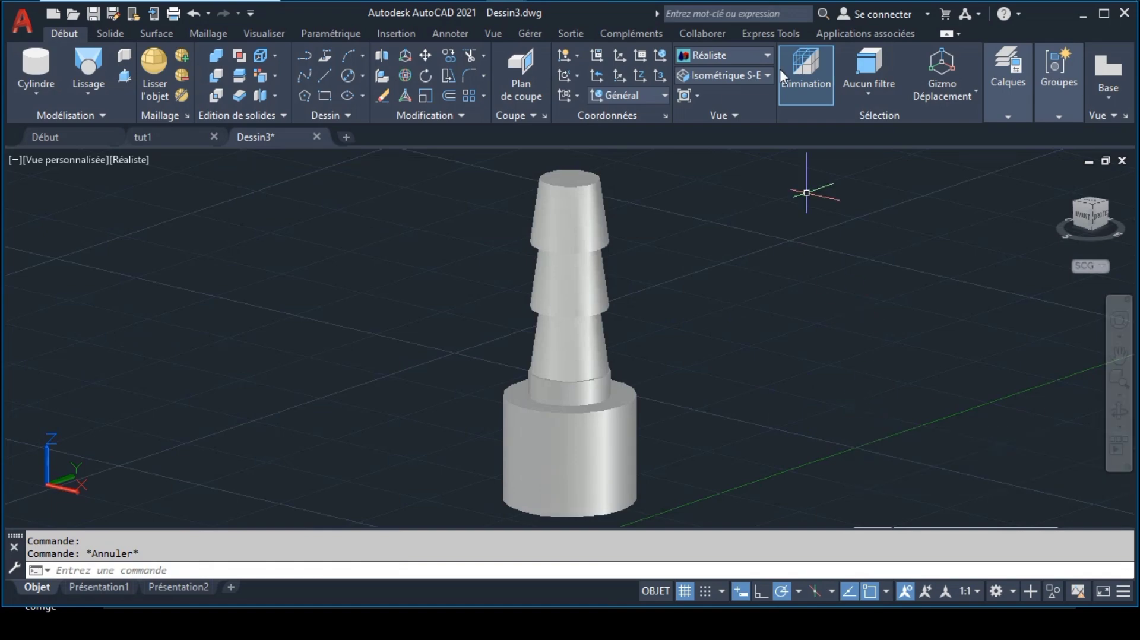
{"action": "left_click", "coordinate": [670, 16]}
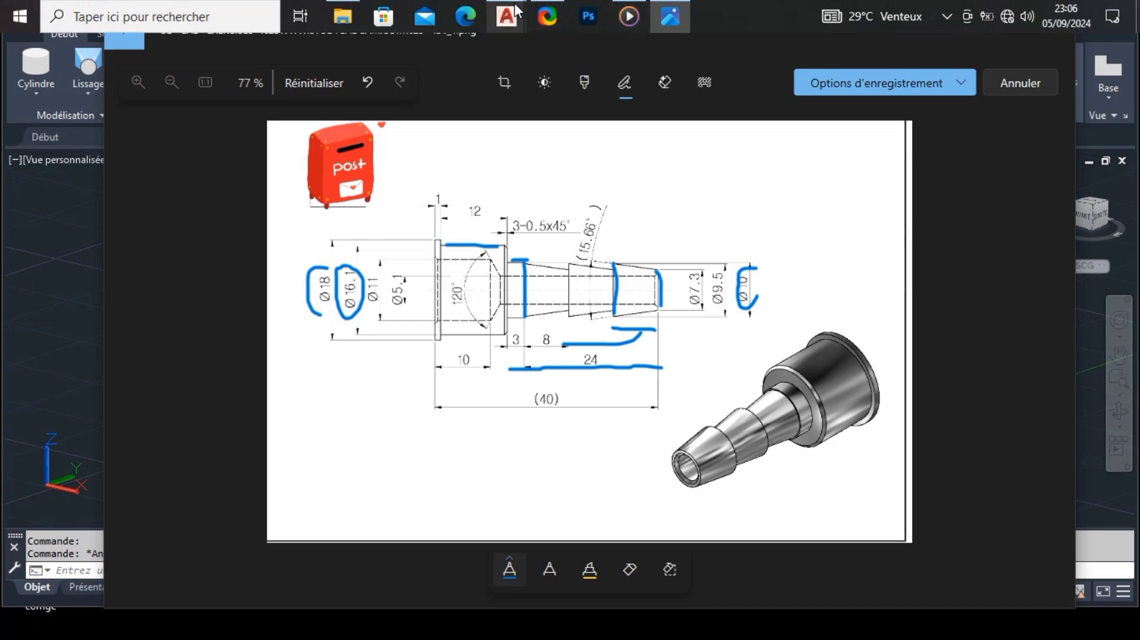
{"action": "mouse_move", "coordinate": [506, 17]}
{"action": "left_click", "coordinate": [568, 91]}
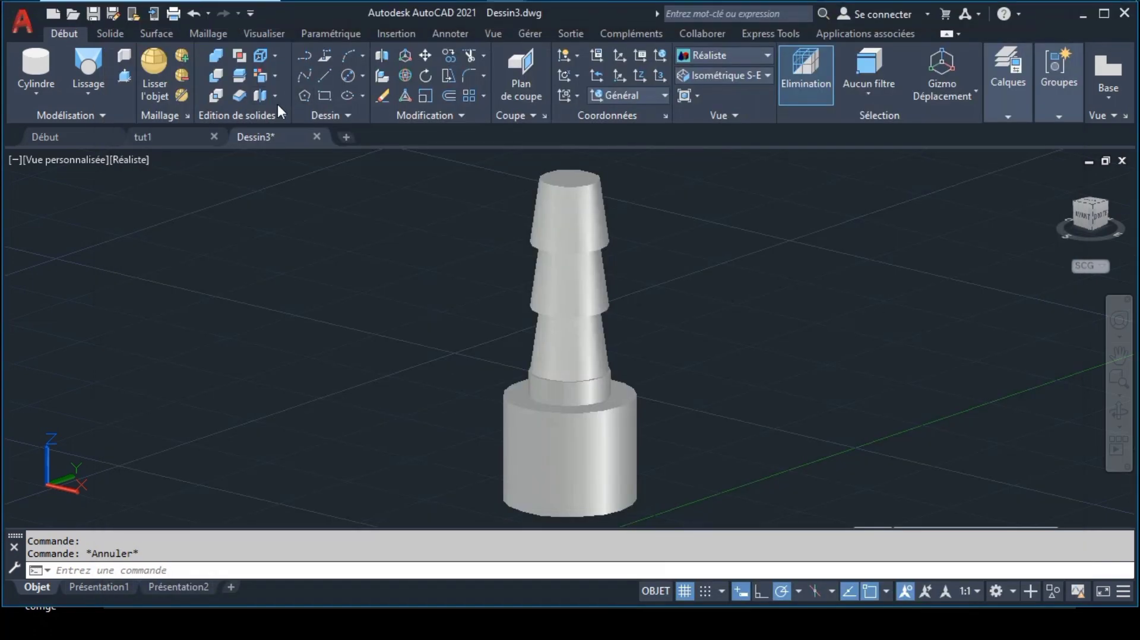
Create a disk cylinder with radius 9 and height 1 beside the part.
{"action": "left_click", "coordinate": [40, 63]}
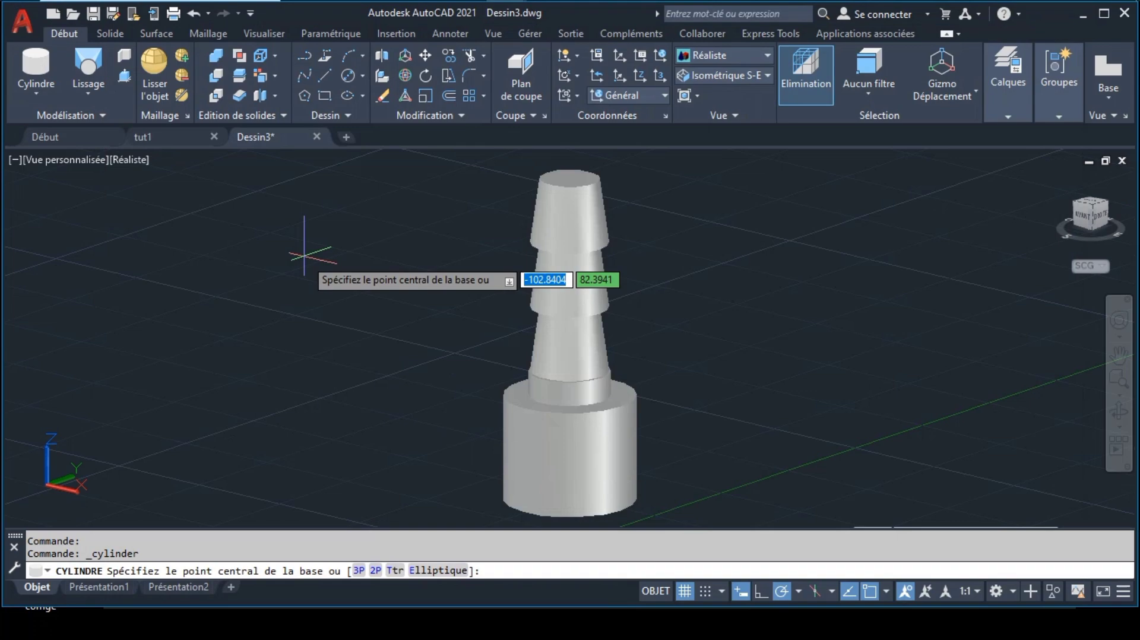
{"action": "left_click", "coordinate": [298, 389]}
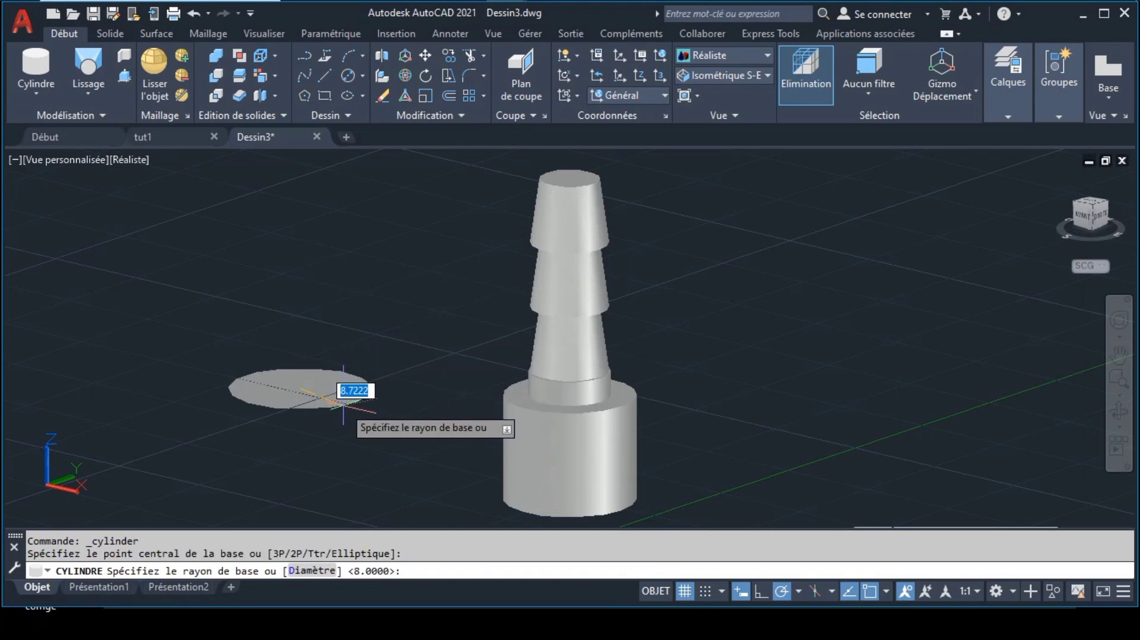
{"action": "type", "text": "9"}
{"action": "key", "text": "Return"}
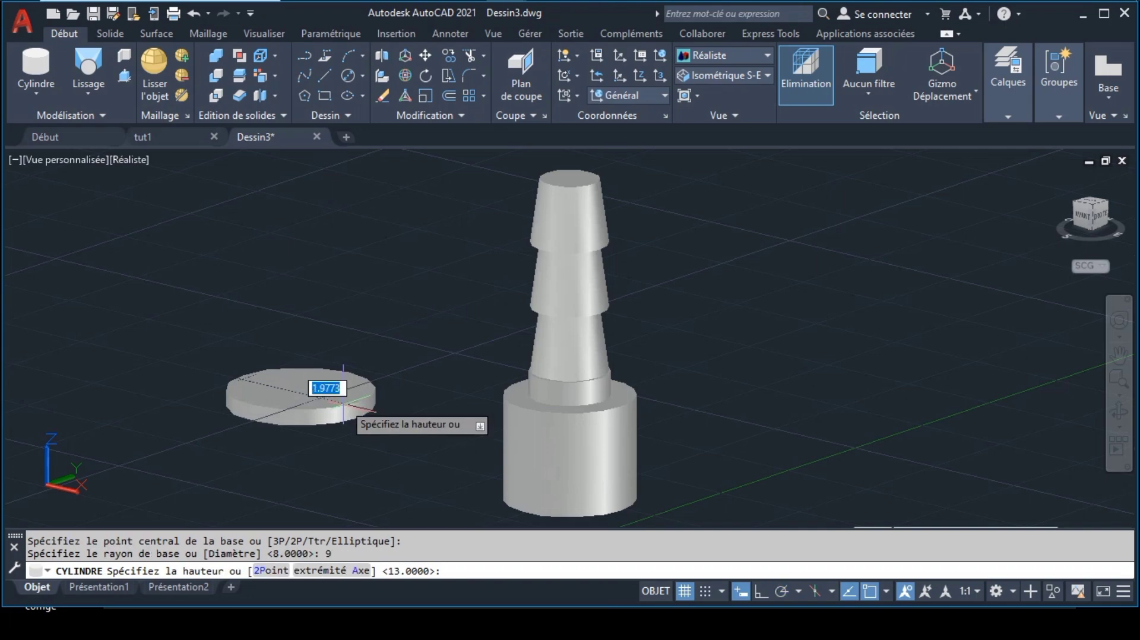
{"action": "type", "text": "1"}
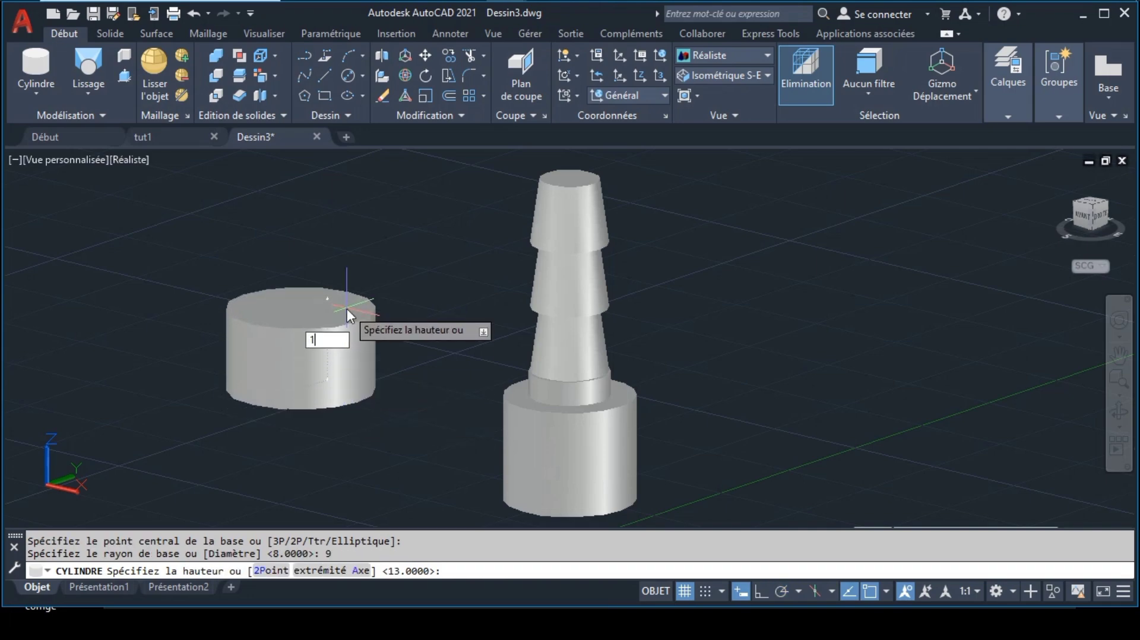
{"action": "key", "text": "Return"}
Move the fitting onto the radius-9 disk and zoom to fit everything.
{"action": "left_click", "coordinate": [481, 161]}
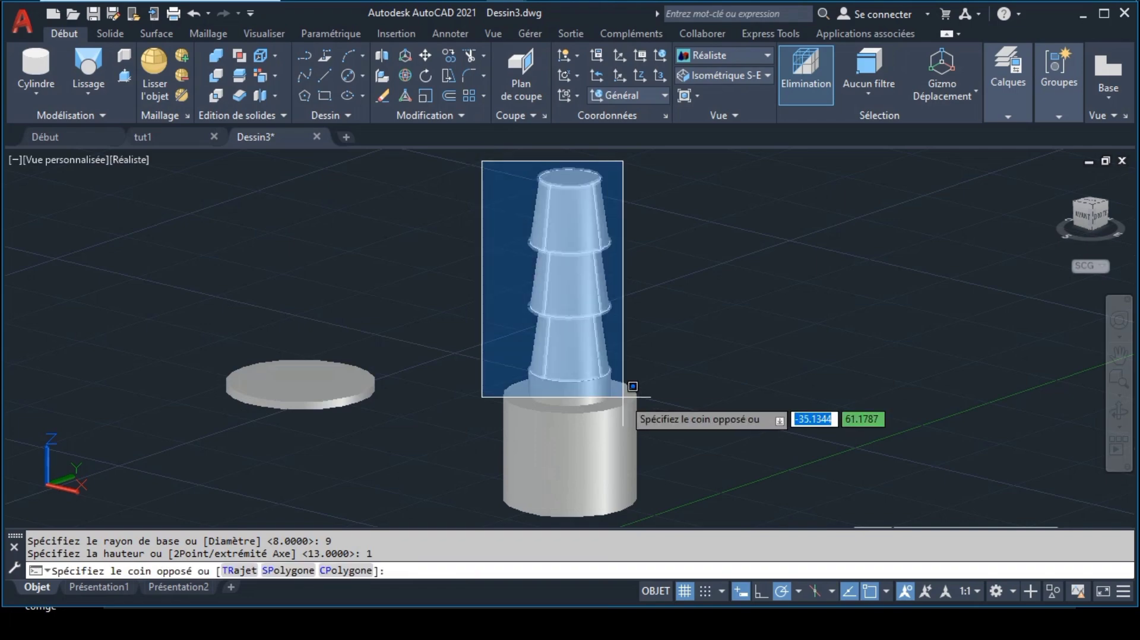
{"action": "left_click", "coordinate": [677, 524]}
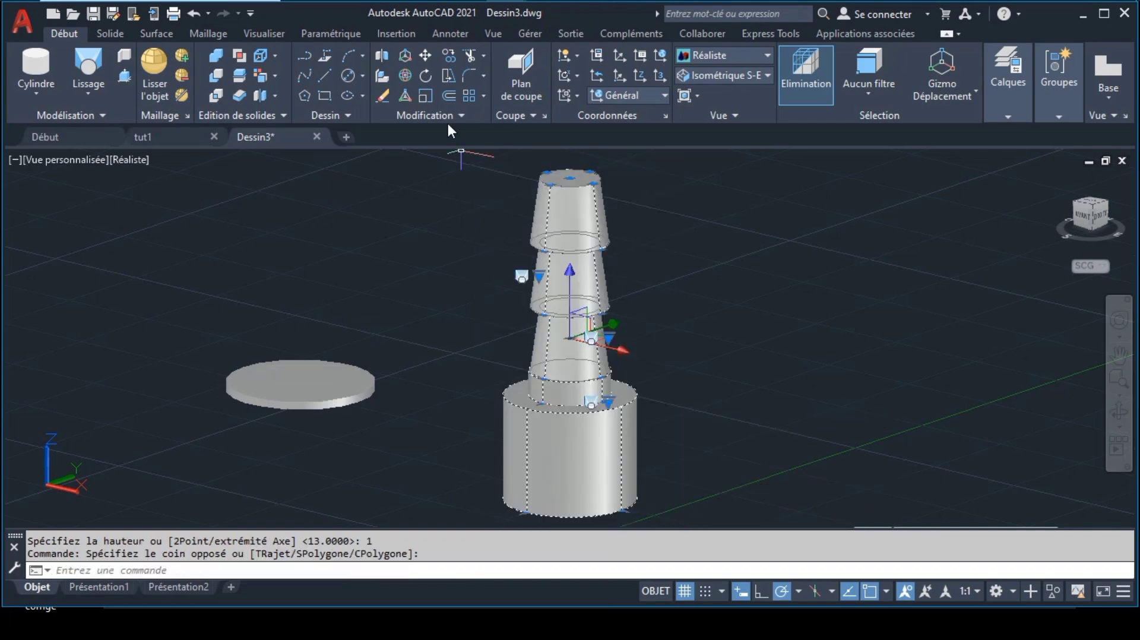
{"action": "left_click", "coordinate": [425, 56]}
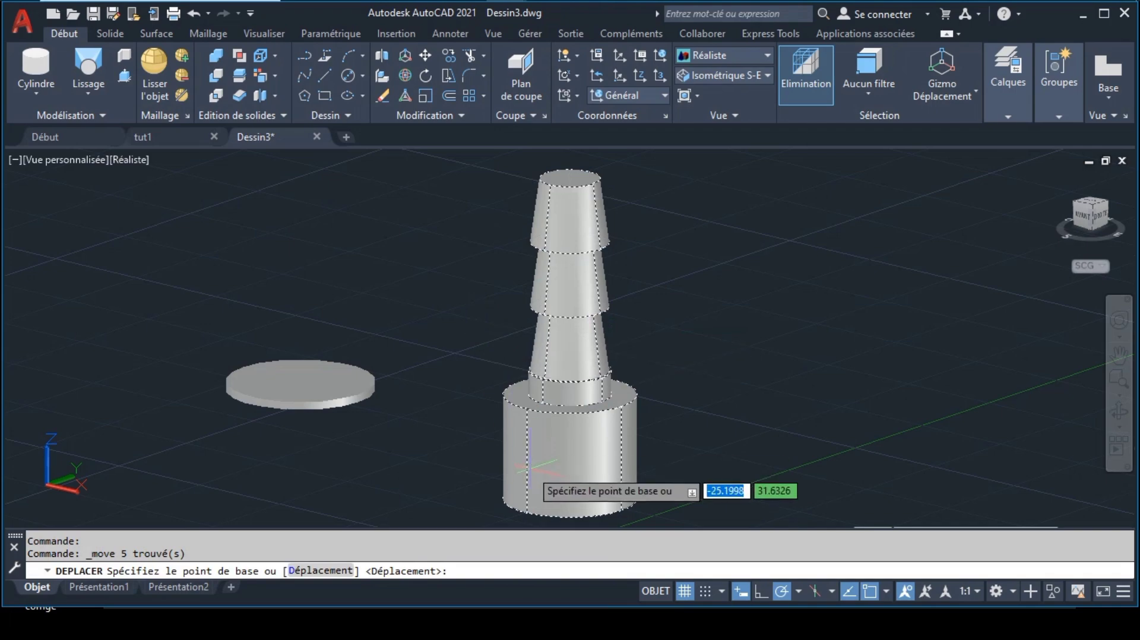
{"action": "left_click", "coordinate": [570, 497]}
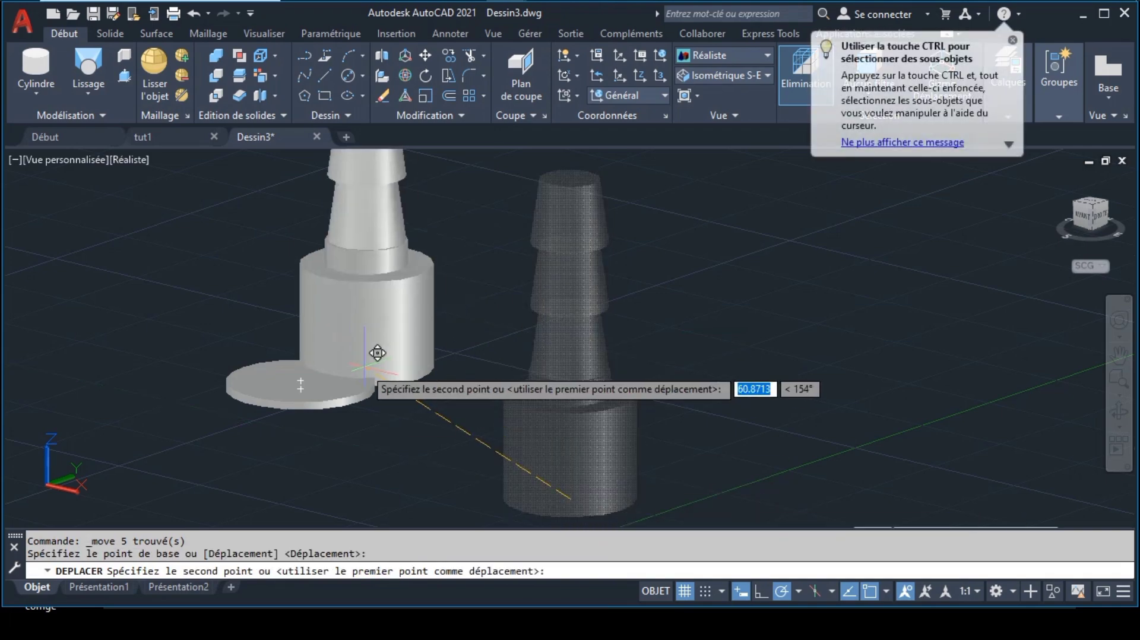
{"action": "left_click", "coordinate": [313, 369]}
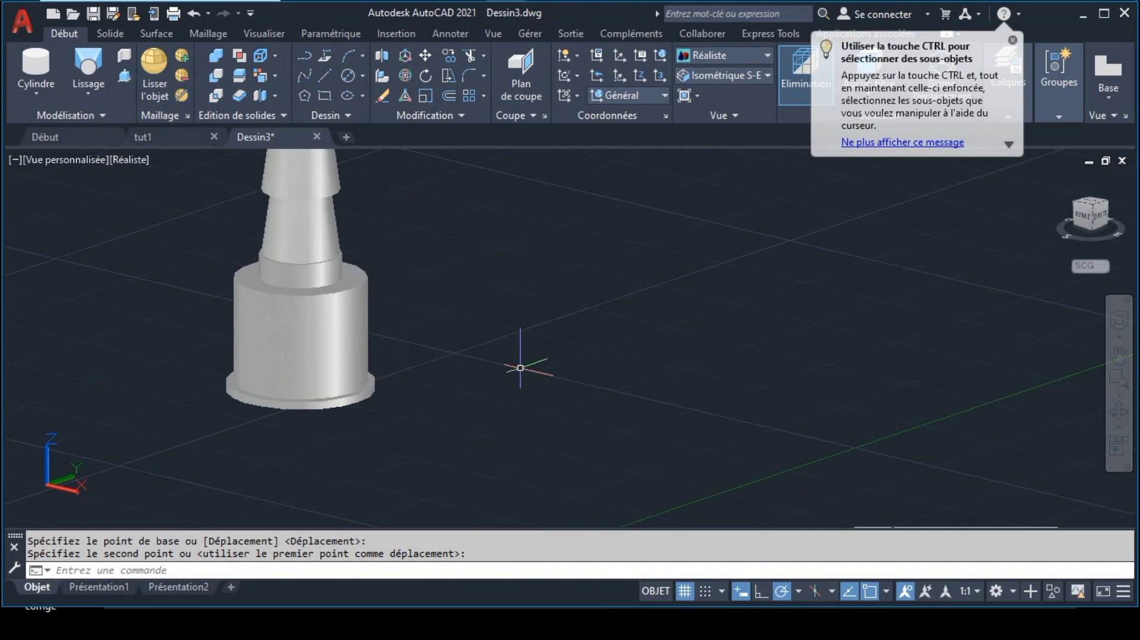
{"action": "key", "text": "ctrl+a"}
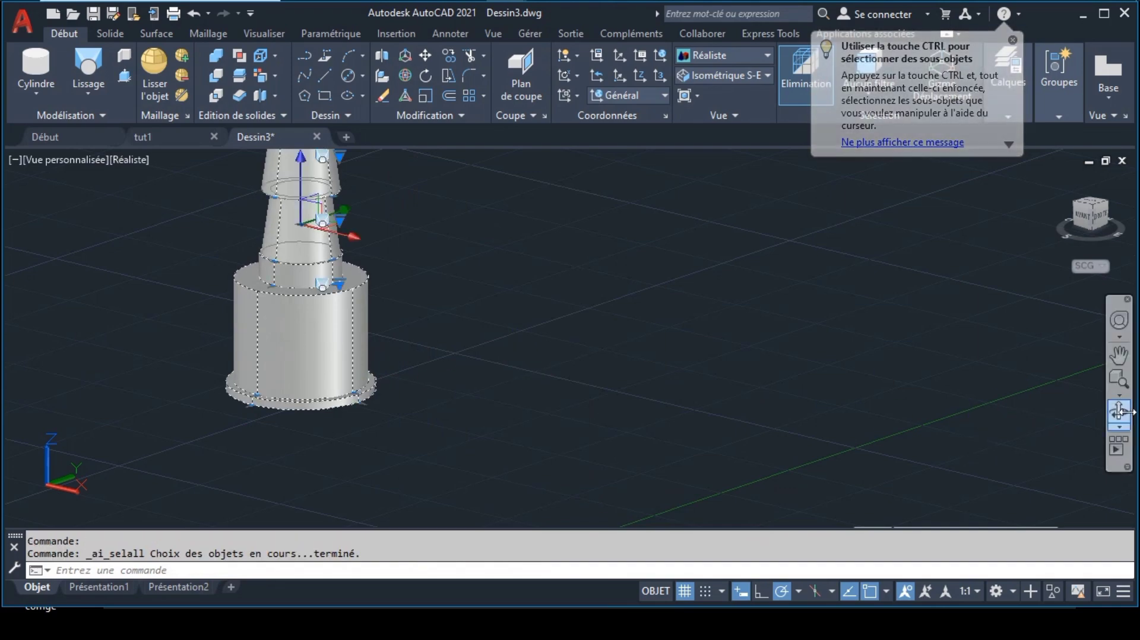
{"action": "left_click", "coordinate": [1119, 380]}
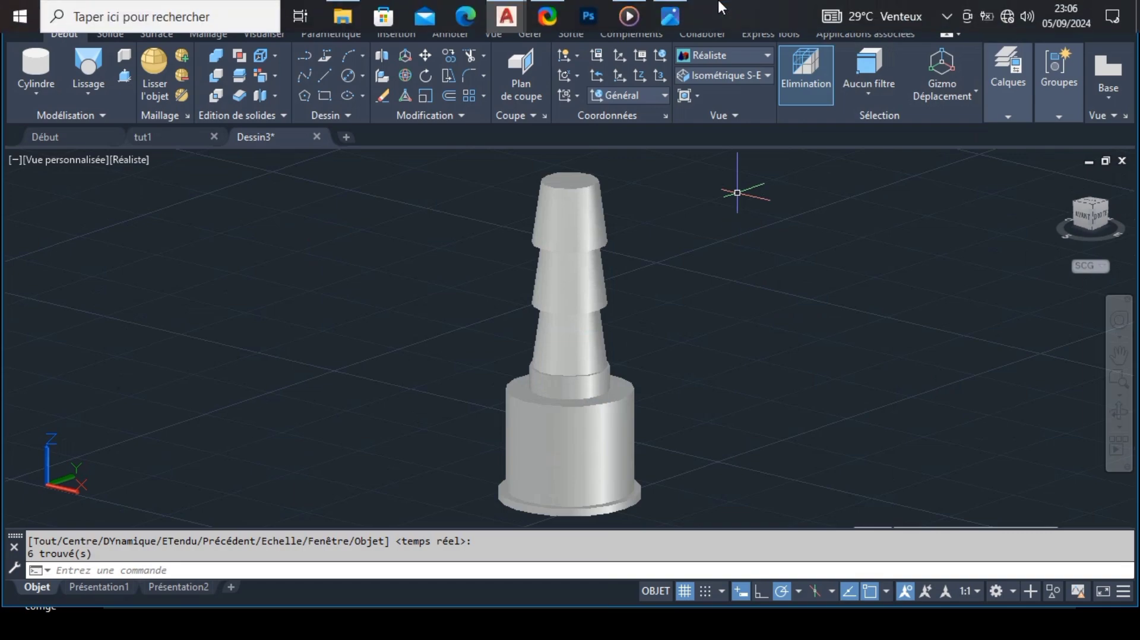
Check the Ø11 dimension on the reference drawing, then bring the Dessin3 fitting model forward.
{"action": "left_click", "coordinate": [675, 10]}
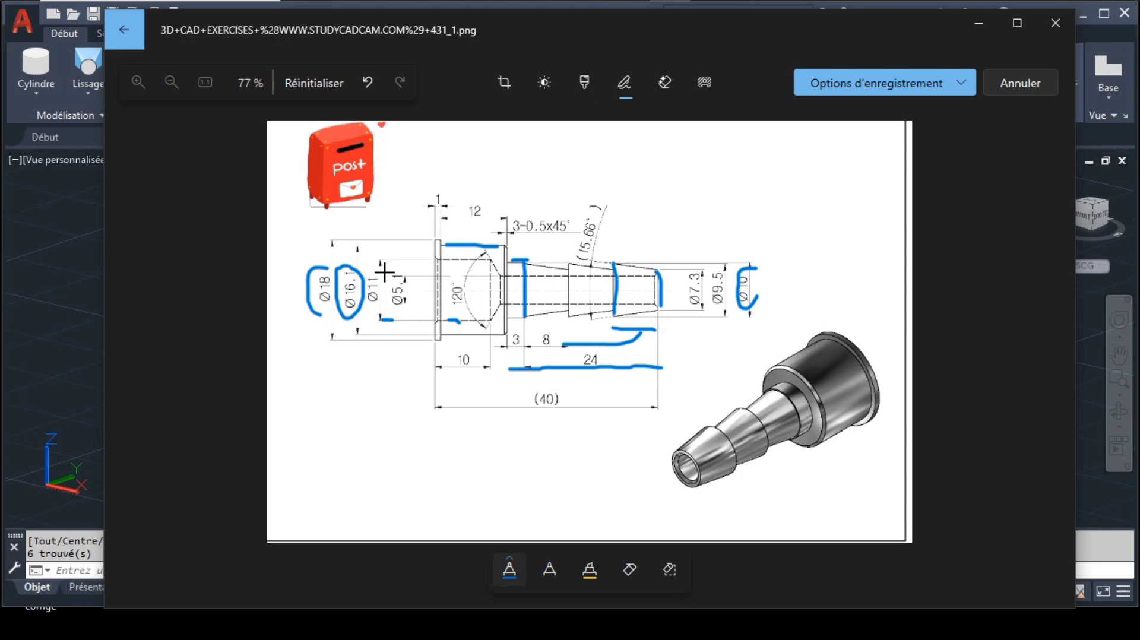
{"action": "left_click_drag", "start_coordinate": [369, 274], "coordinate": [383, 310]}
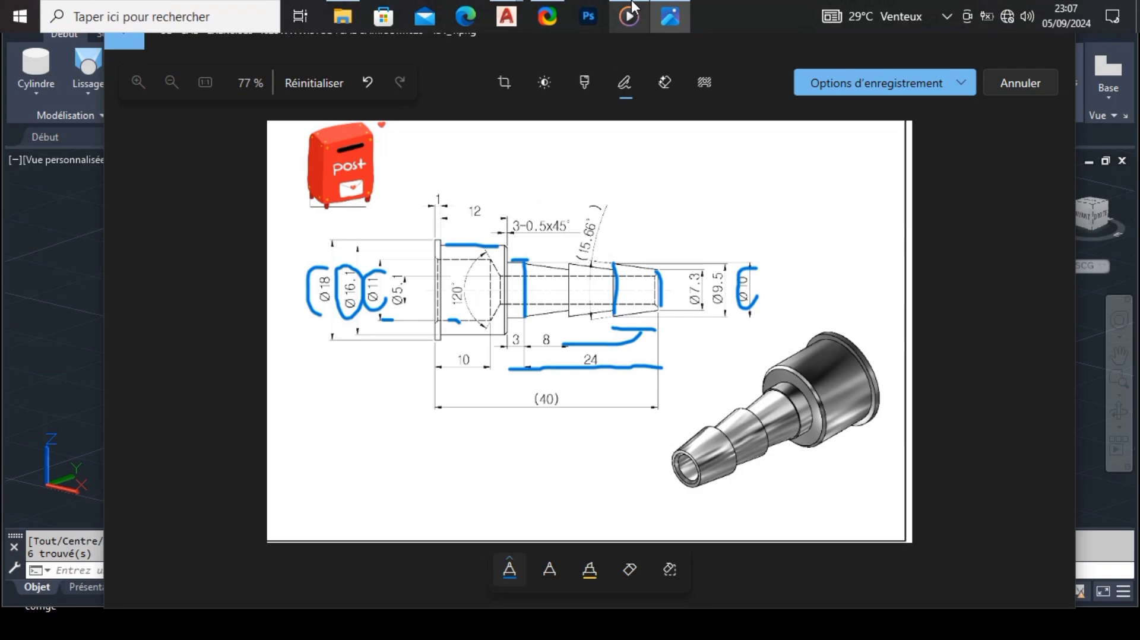
{"action": "mouse_move", "coordinate": [506, 16]}
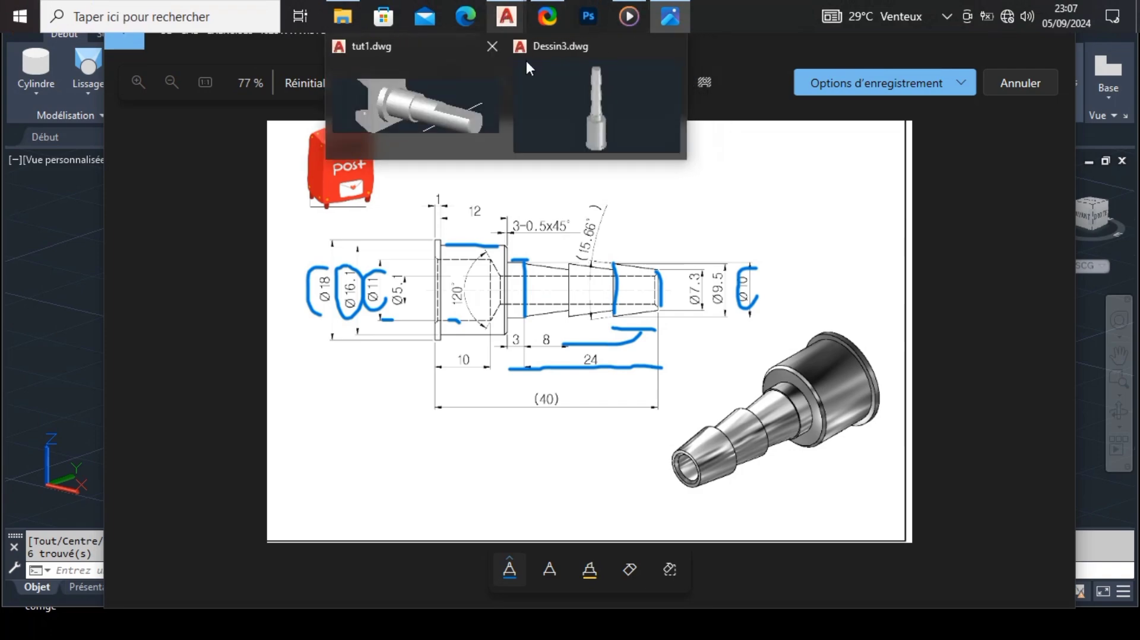
{"action": "left_click", "coordinate": [576, 95]}
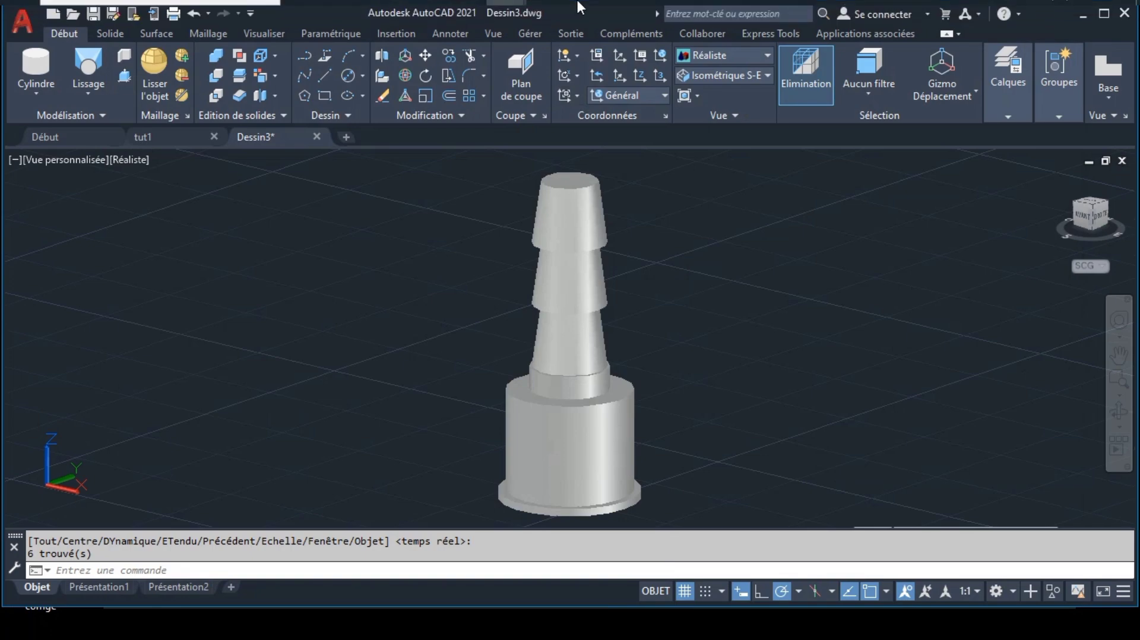
{"action": "mouse_move", "coordinate": [579, 7]}
{"action": "left_click", "coordinate": [671, 11]}
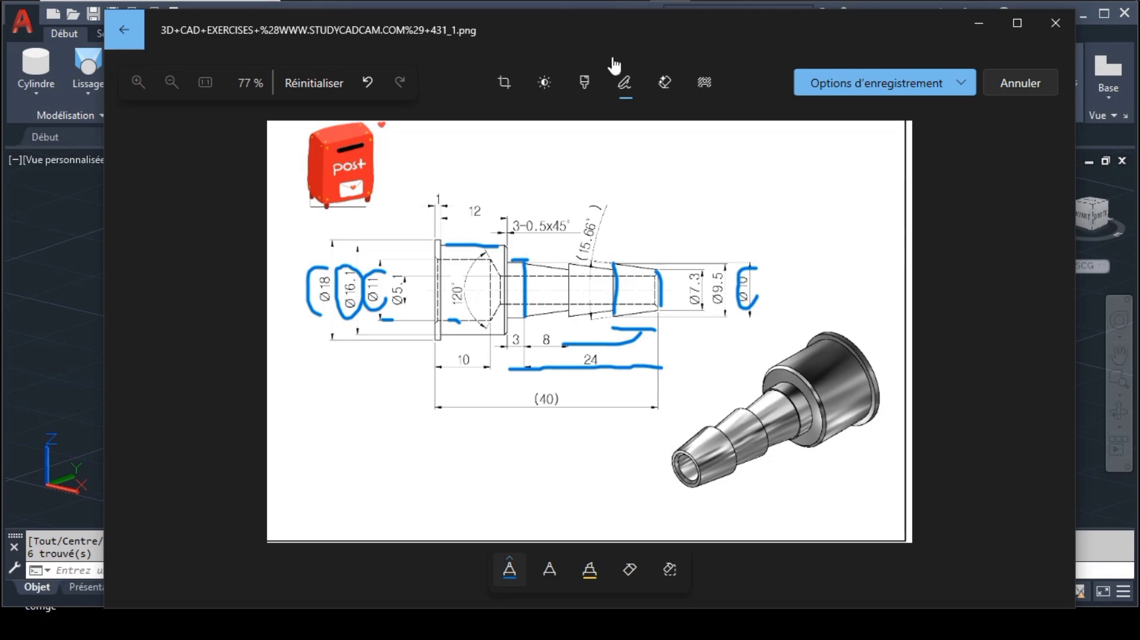
{"action": "mouse_move", "coordinate": [506, 16]}
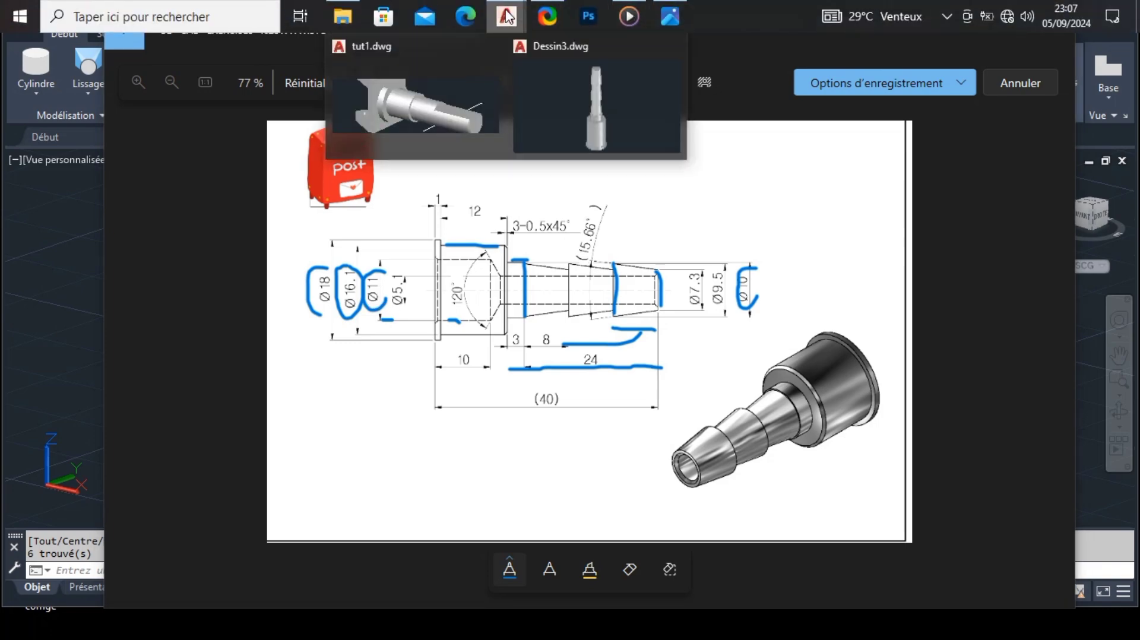
{"action": "left_click", "coordinate": [606, 83]}
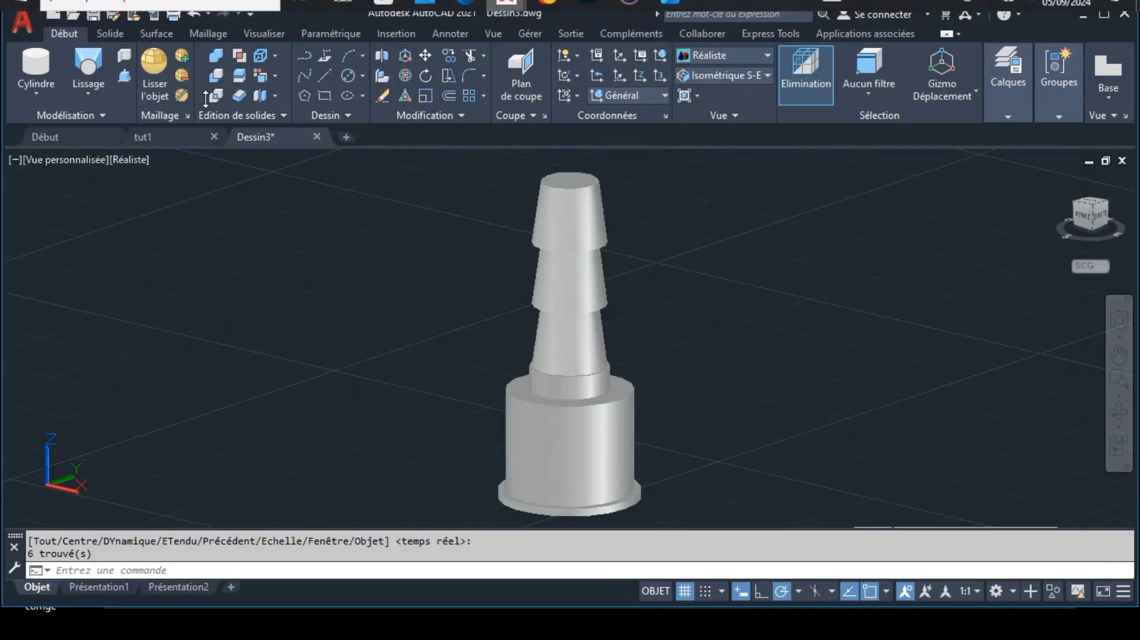
Create a radius 5.5, height 10 cylinder beside the fitting, then bring up the reference drawing.
{"action": "left_click", "coordinate": [43, 66]}
{"action": "left_click", "coordinate": [324, 454]}
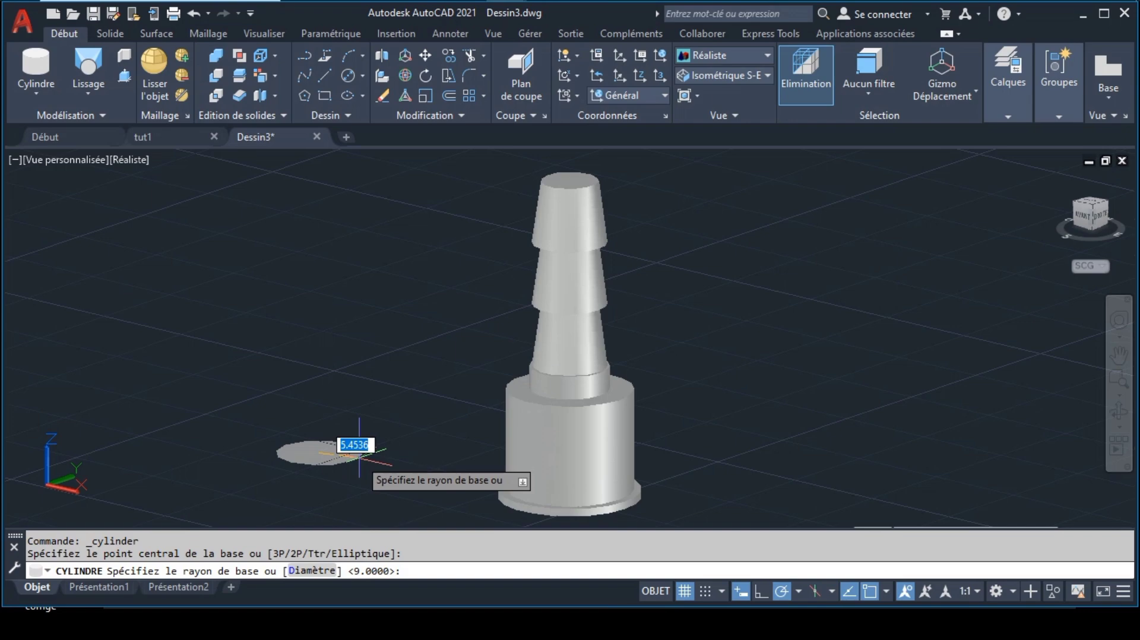
{"action": "type", "text": "5"}
{"action": "key", "text": "Return"}
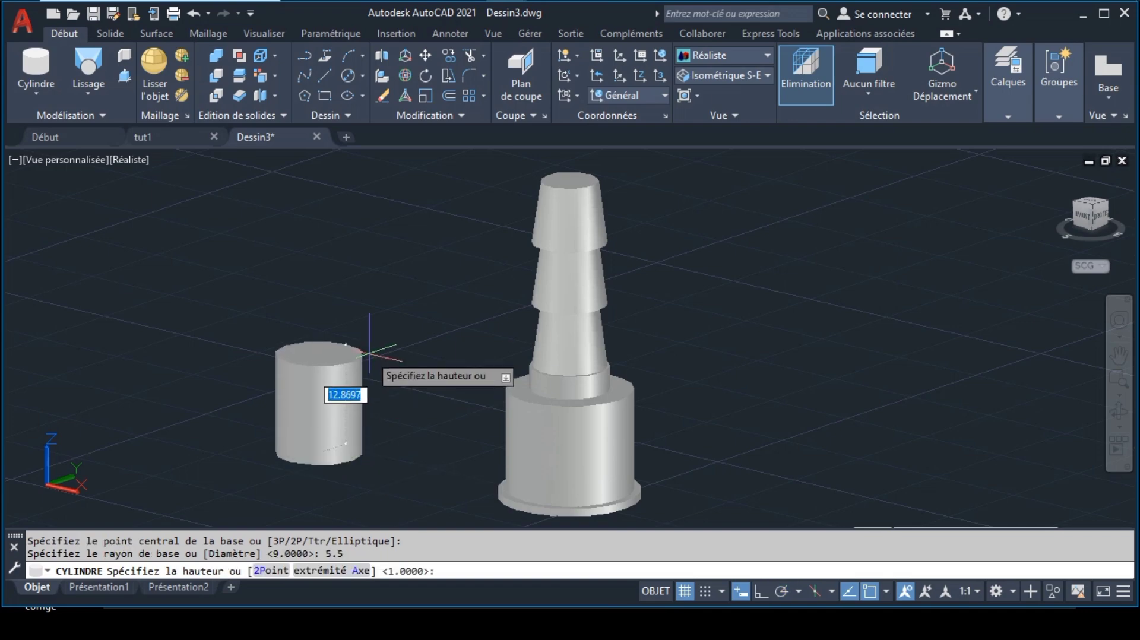
{"action": "type", "text": "10"}
{"action": "key", "text": "Return"}
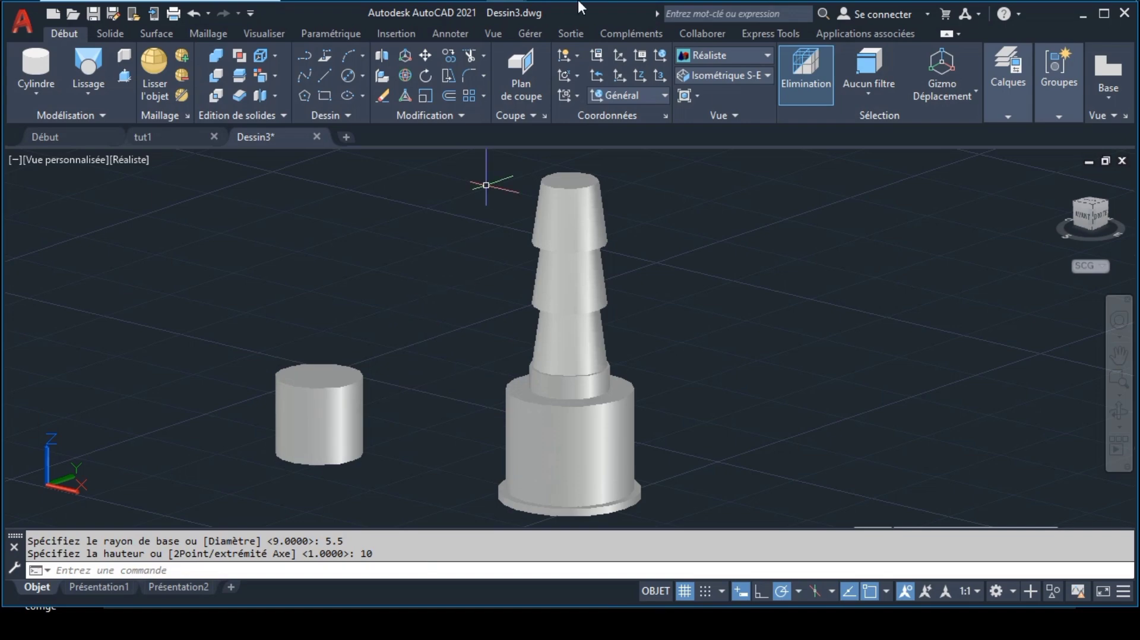
{"action": "left_click", "coordinate": [670, 16]}
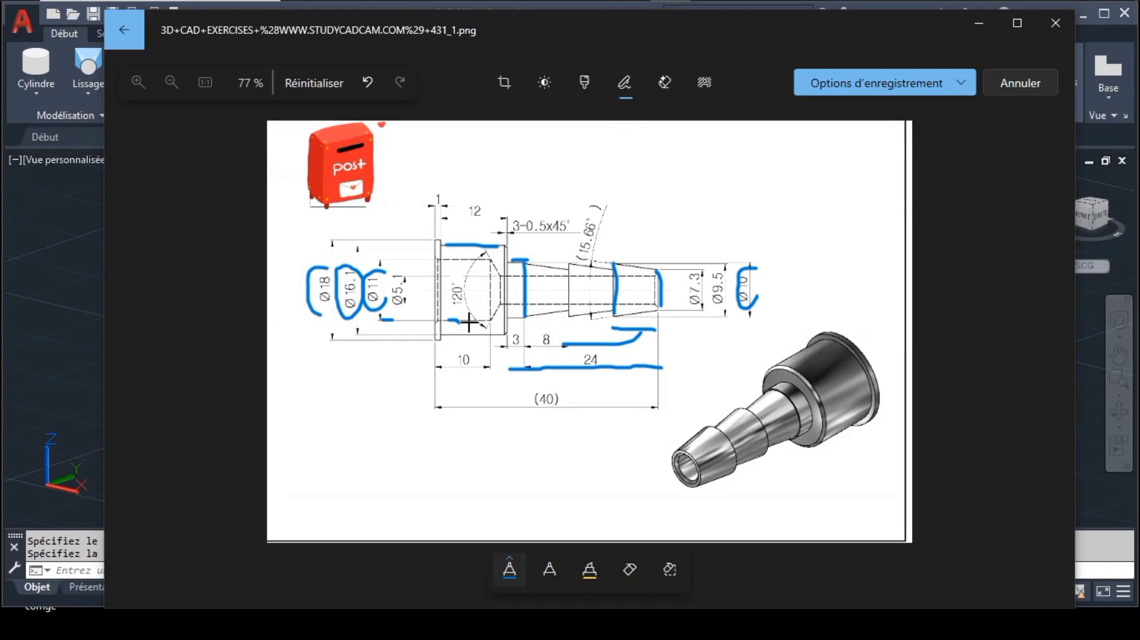
{"action": "key", "text": "super+e"}
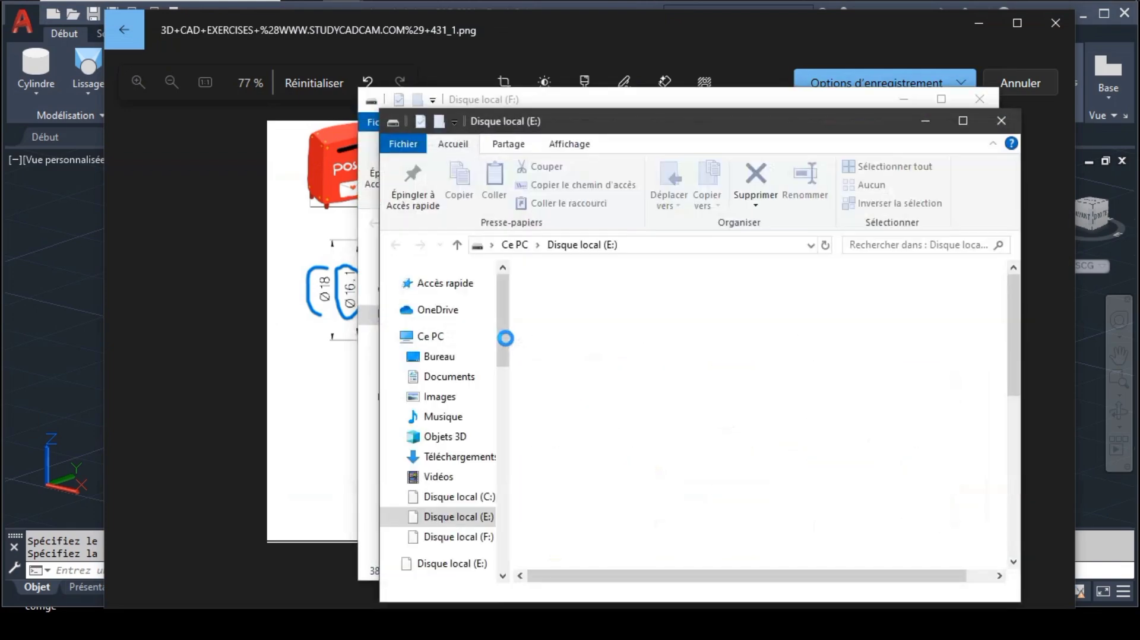
{"action": "left_click", "coordinate": [968, 96]}
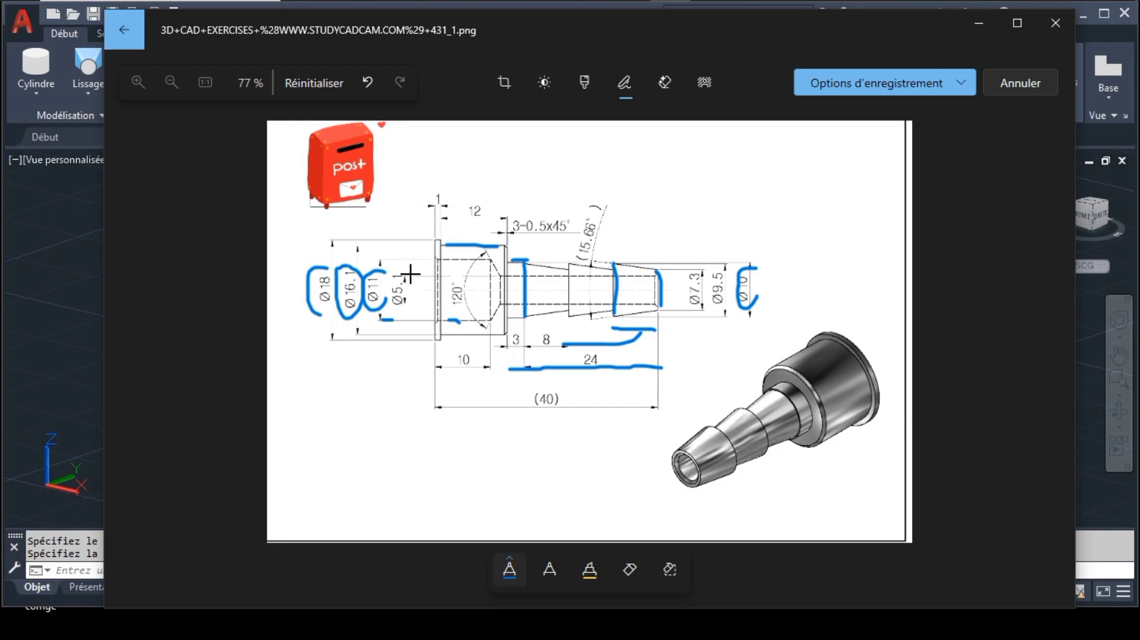
Circle the Ø5.1 dimension in blue ink and minimize Photos to return to AutoCAD.
{"action": "left_click_drag", "start_coordinate": [409, 274], "coordinate": [411, 268]}
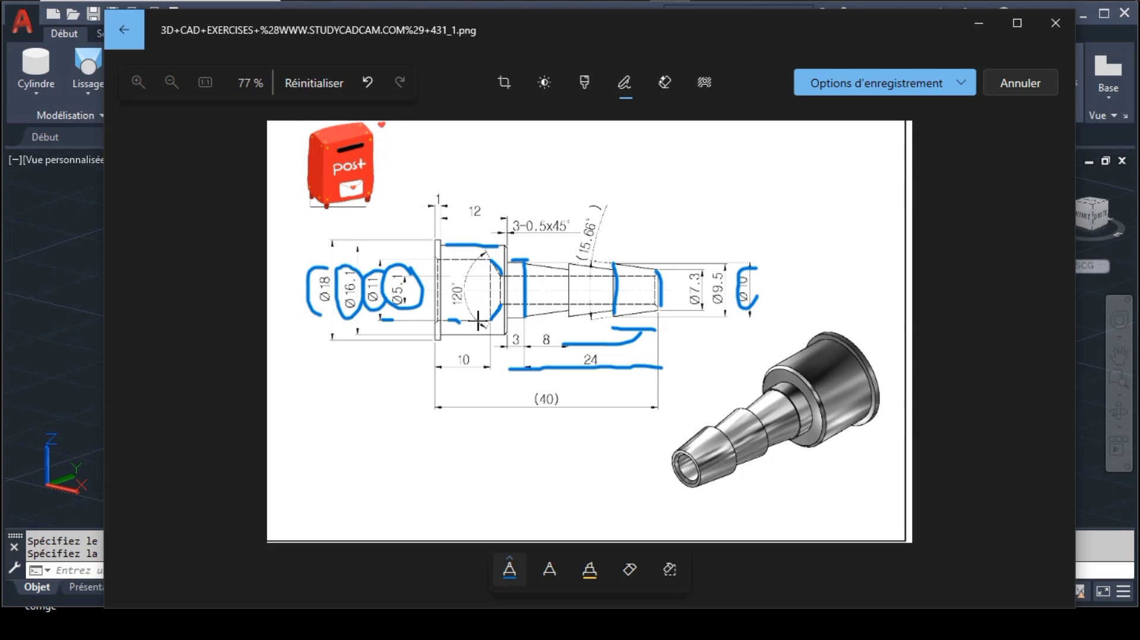
{"action": "left_click", "coordinate": [992, 27]}
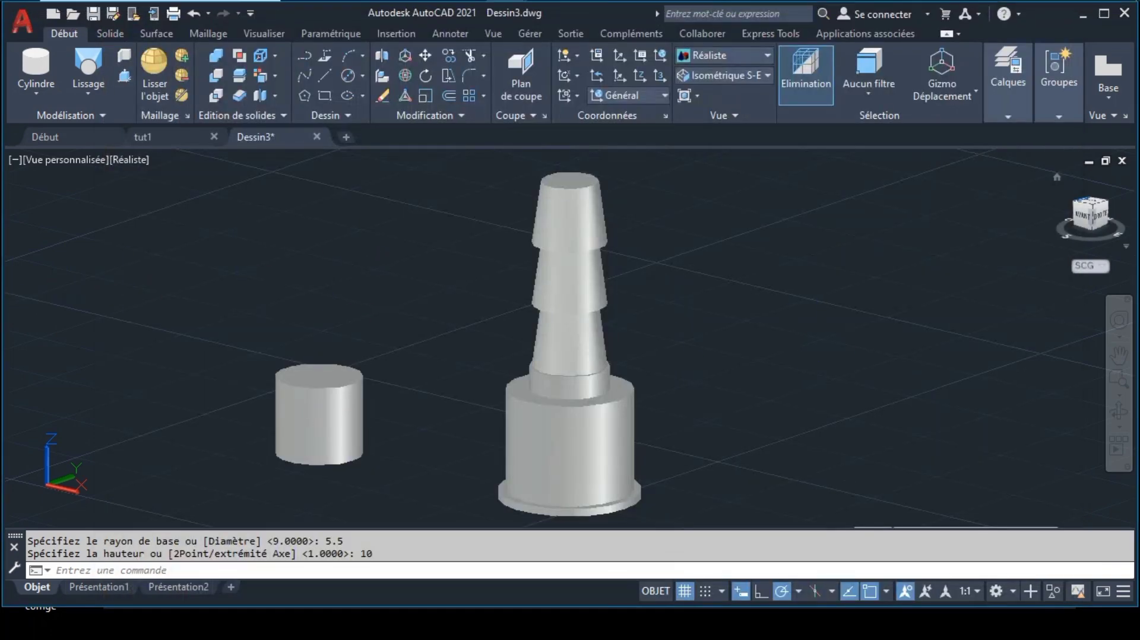
Switch to the front view and zoom in on the small cylinder.
{"action": "left_click", "coordinate": [1082, 218]}
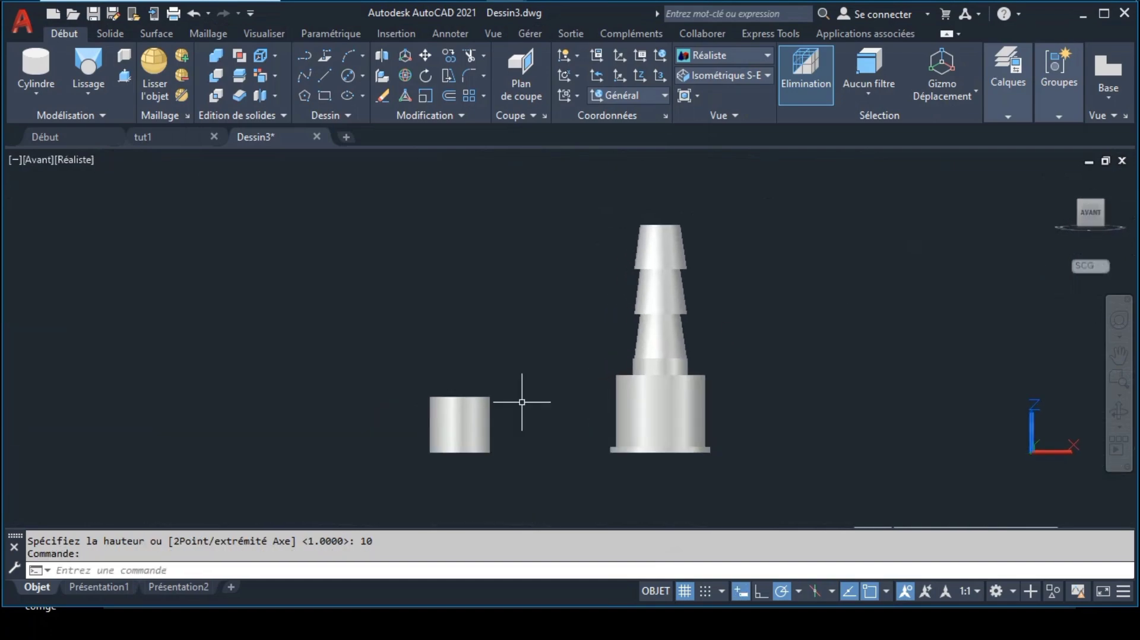
{"action": "left_click", "coordinate": [439, 438]}
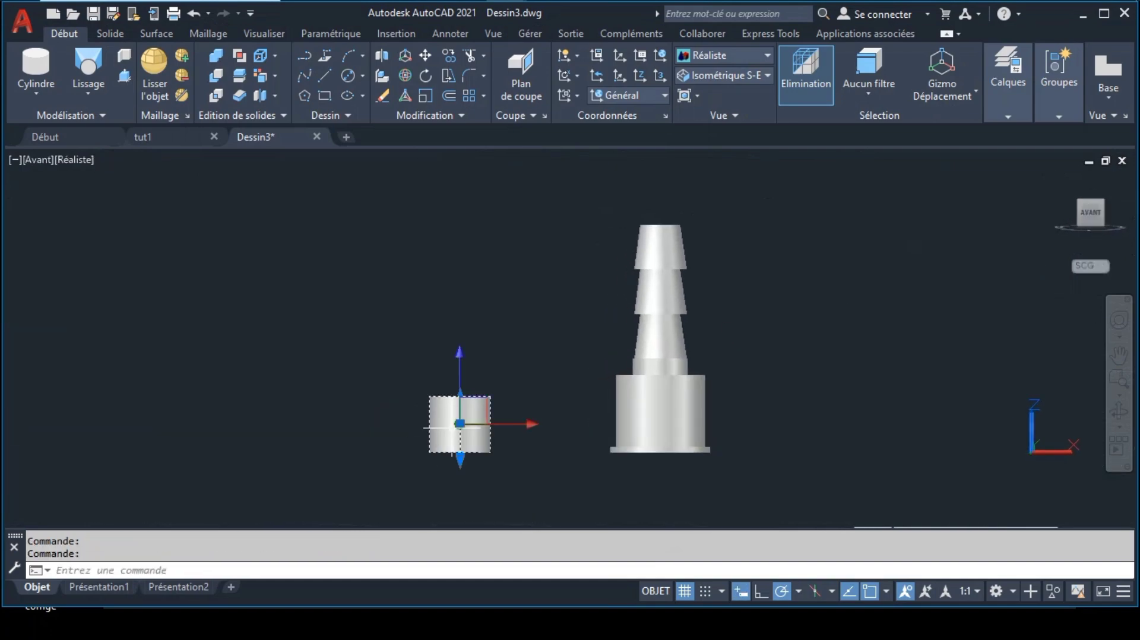
{"action": "left_click", "coordinate": [1121, 385]}
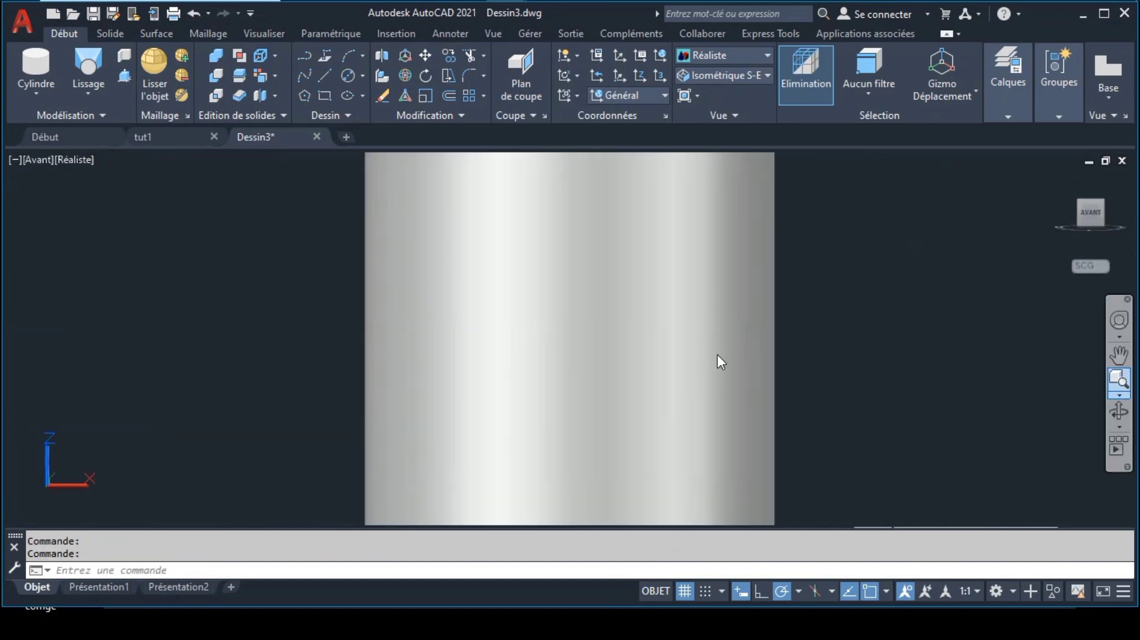
{"action": "left_click", "coordinate": [1120, 356]}
{"action": "left_click_drag", "start_coordinate": [768, 265], "coordinate": [774, 331]}
{"action": "key", "text": "Escape"}
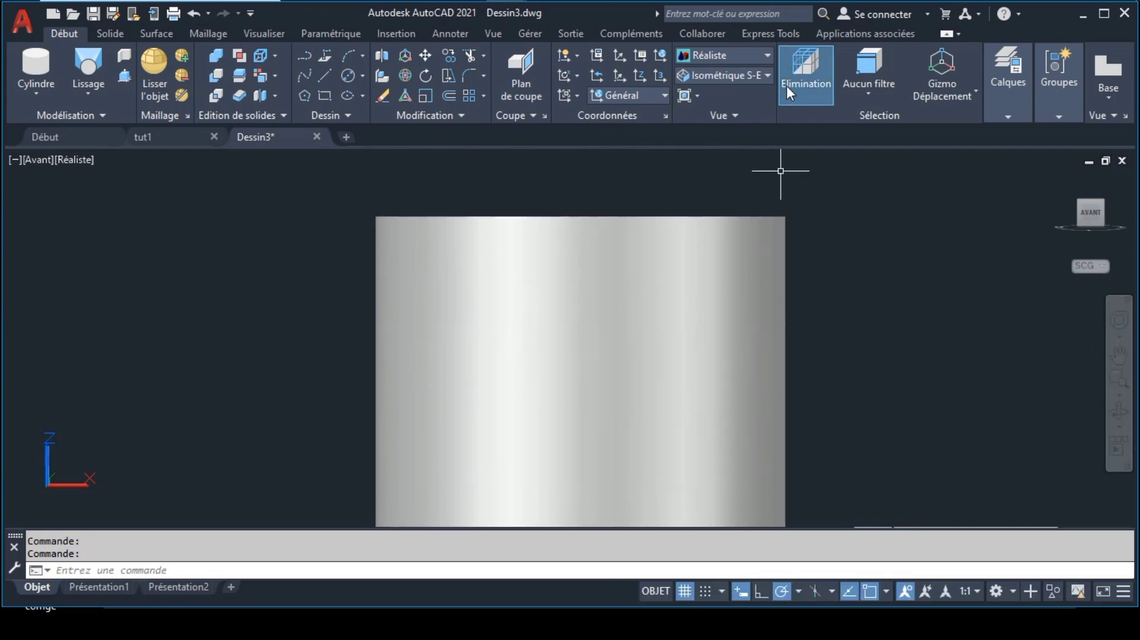
Align the coordinate system with the front (Avant) view.
{"action": "left_click", "coordinate": [731, 71]}
{"action": "left_click", "coordinate": [646, 96]}
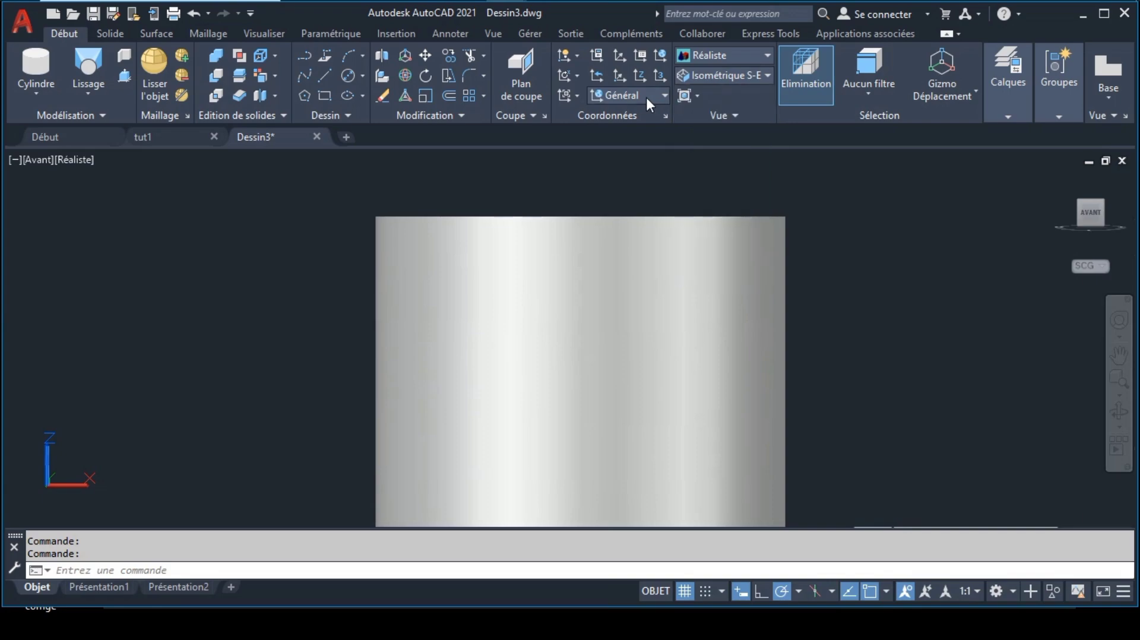
{"action": "left_click", "coordinate": [655, 95]}
{"action": "left_click", "coordinate": [657, 95]}
{"action": "left_click", "coordinate": [657, 95]}
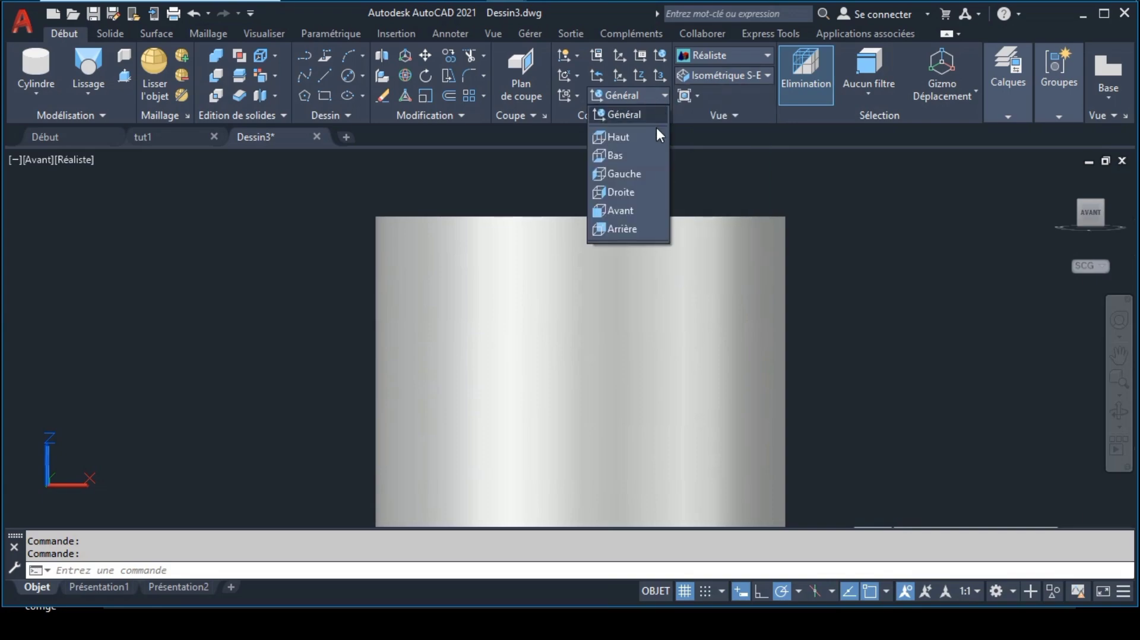
{"action": "left_click", "coordinate": [635, 211]}
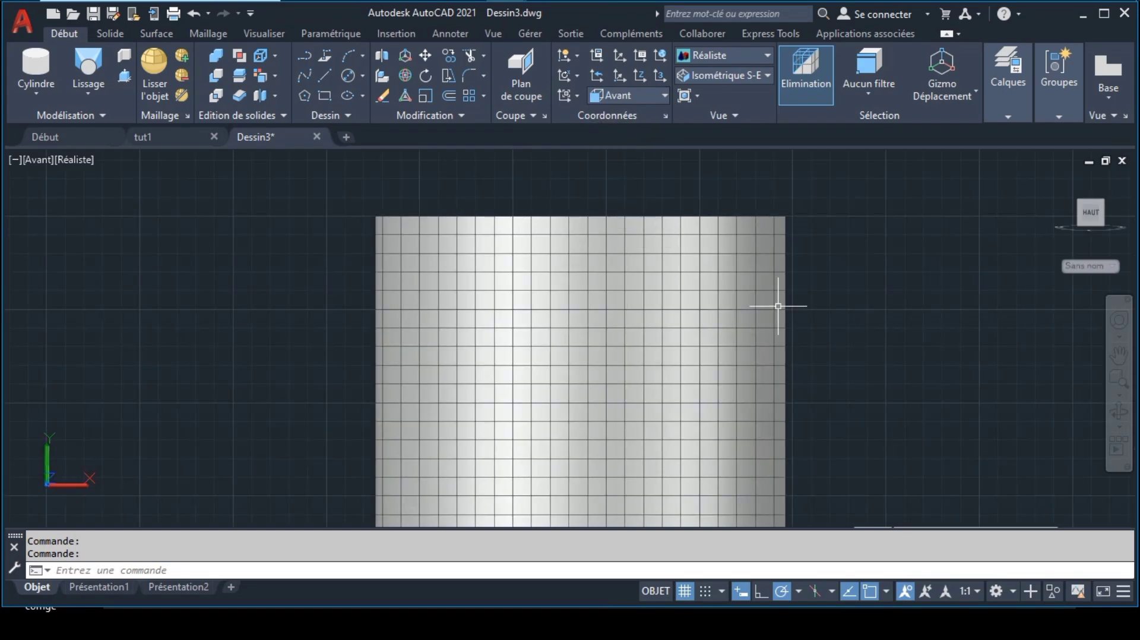
Move the UCS origin to the small cylinder's top-left corner.
{"action": "left_click", "coordinate": [1116, 358]}
{"action": "left_click_drag", "start_coordinate": [708, 290], "coordinate": [715, 333]}
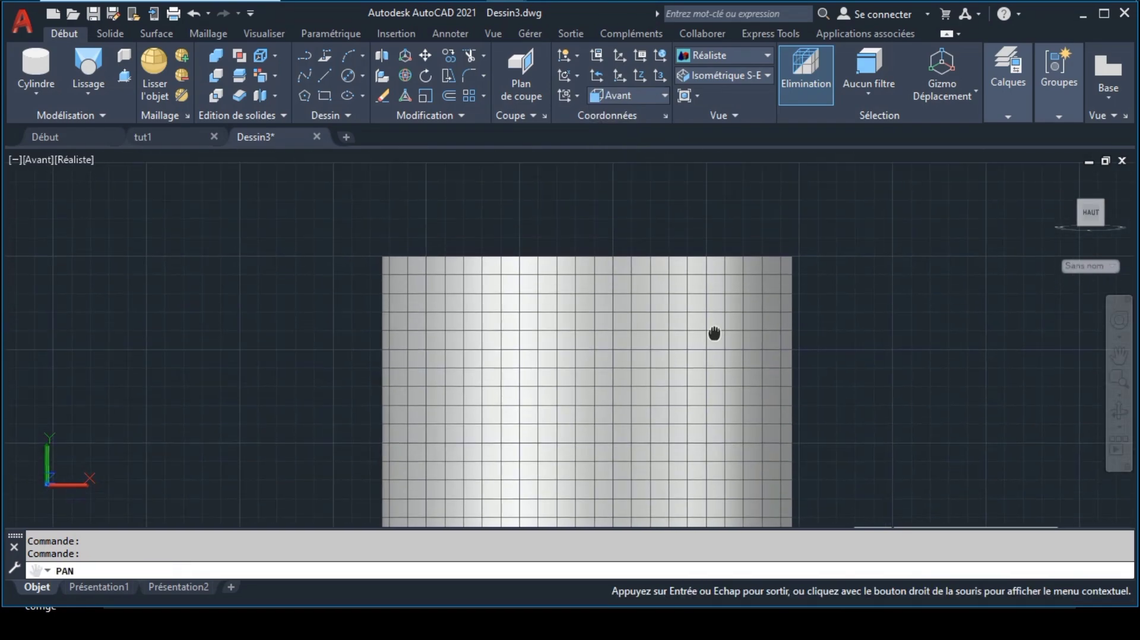
{"action": "key", "text": "Escape"}
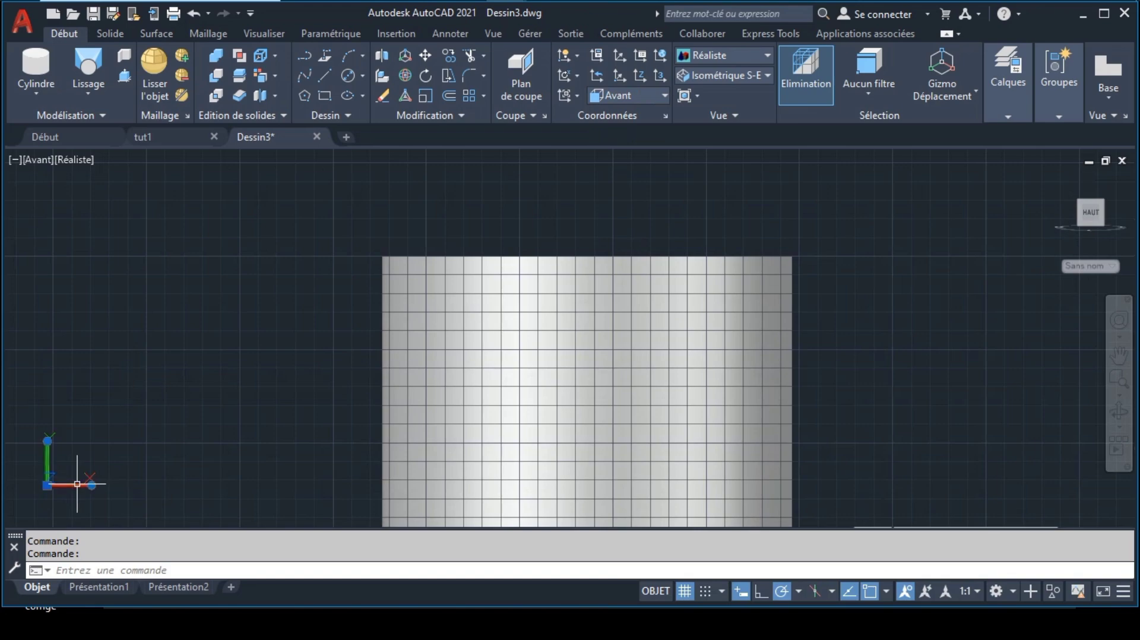
{"action": "left_click", "coordinate": [47, 485]}
{"action": "left_click", "coordinate": [47, 485]}
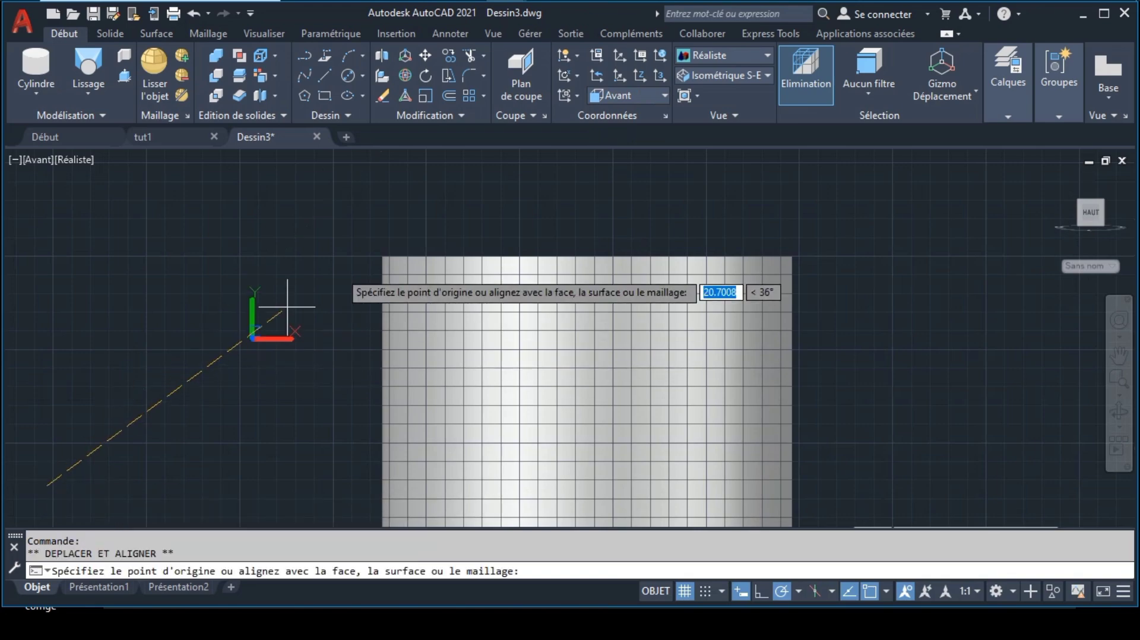
{"action": "left_click", "coordinate": [382, 256]}
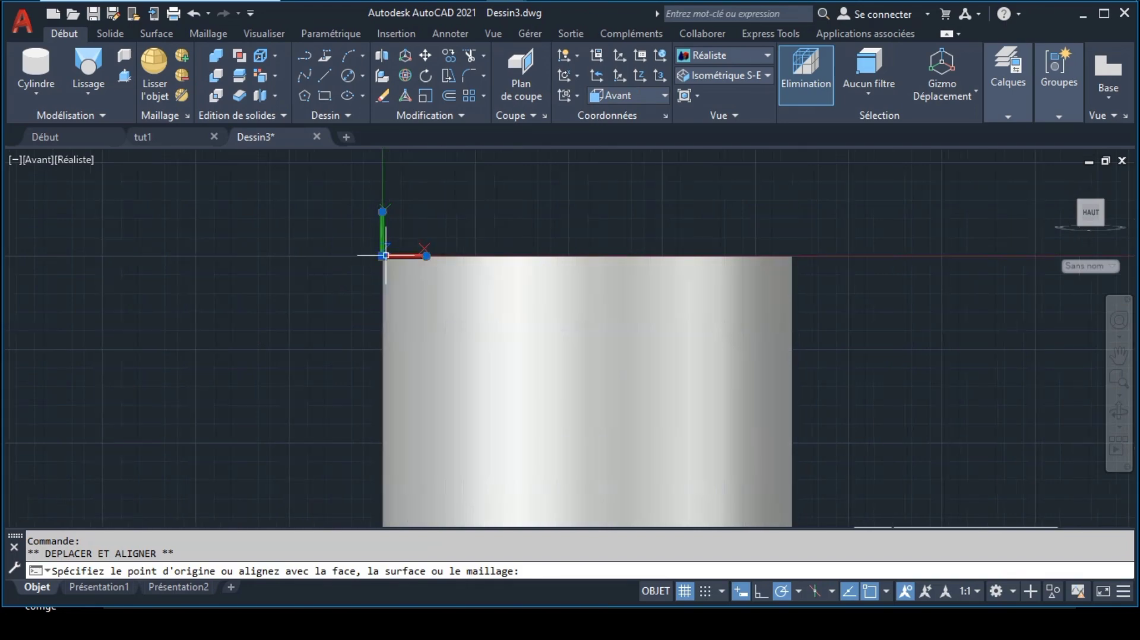
{"action": "left_click", "coordinate": [325, 76]}
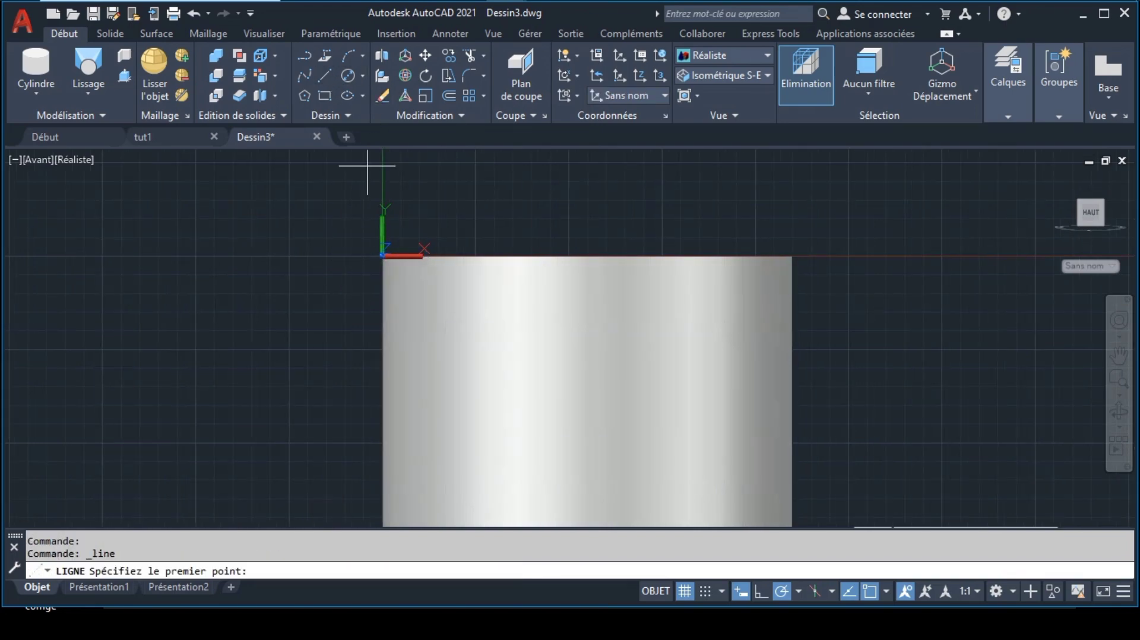
Fix the line's first point at the cylinder's top-left corner, toggling Dynamic Input off and on.
{"action": "left_click", "coordinate": [382, 257]}
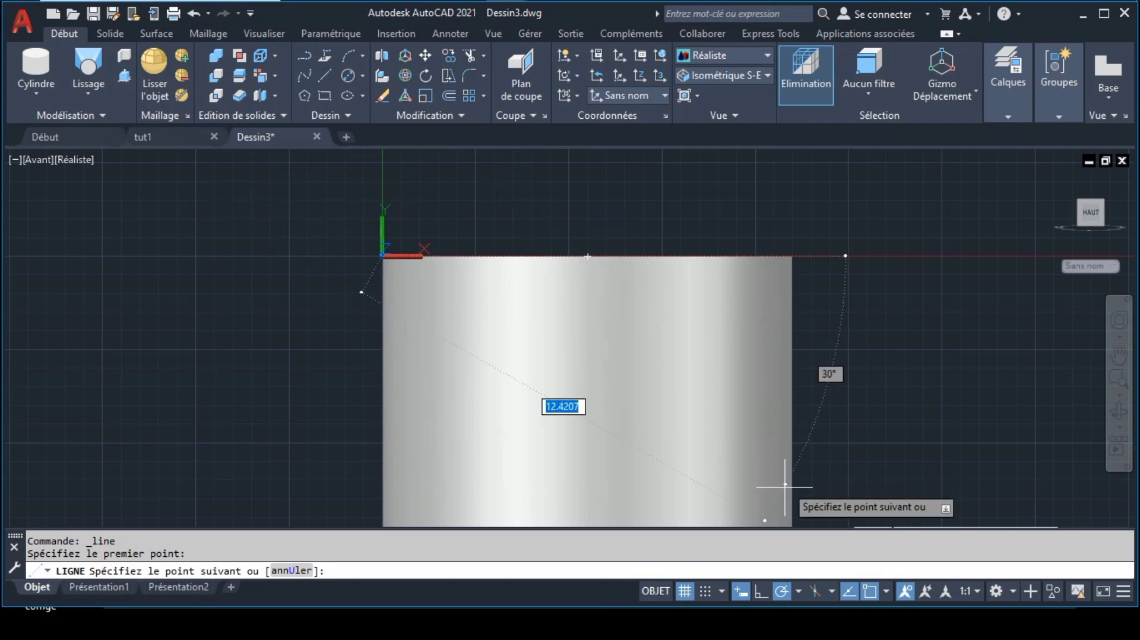
{"action": "left_click", "coordinate": [741, 592]}
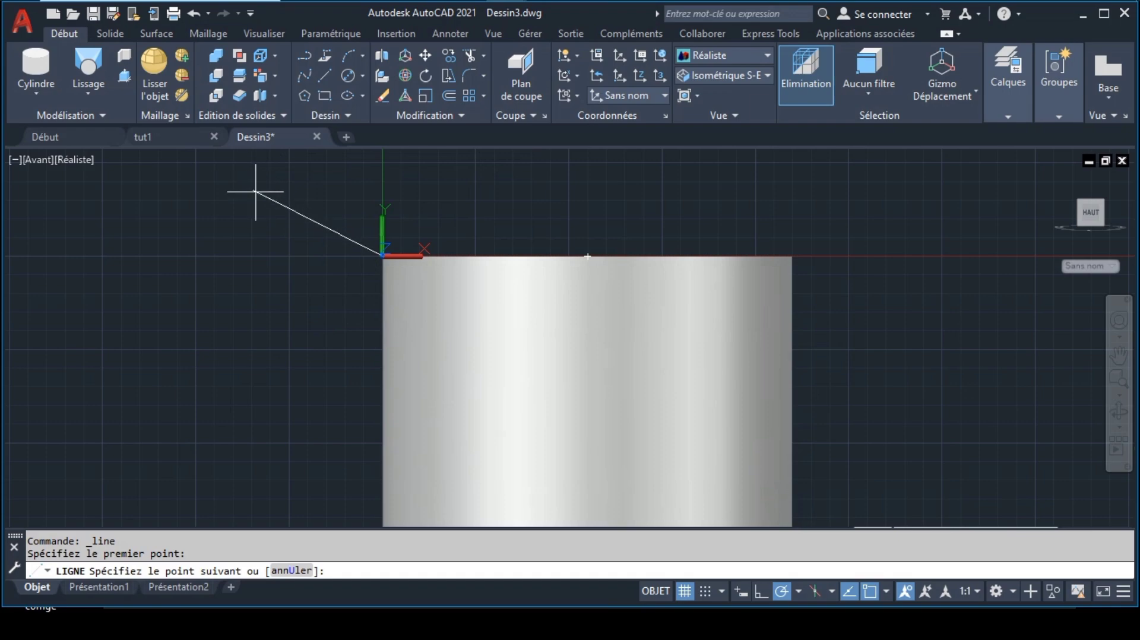
{"action": "left_click", "coordinate": [739, 589]}
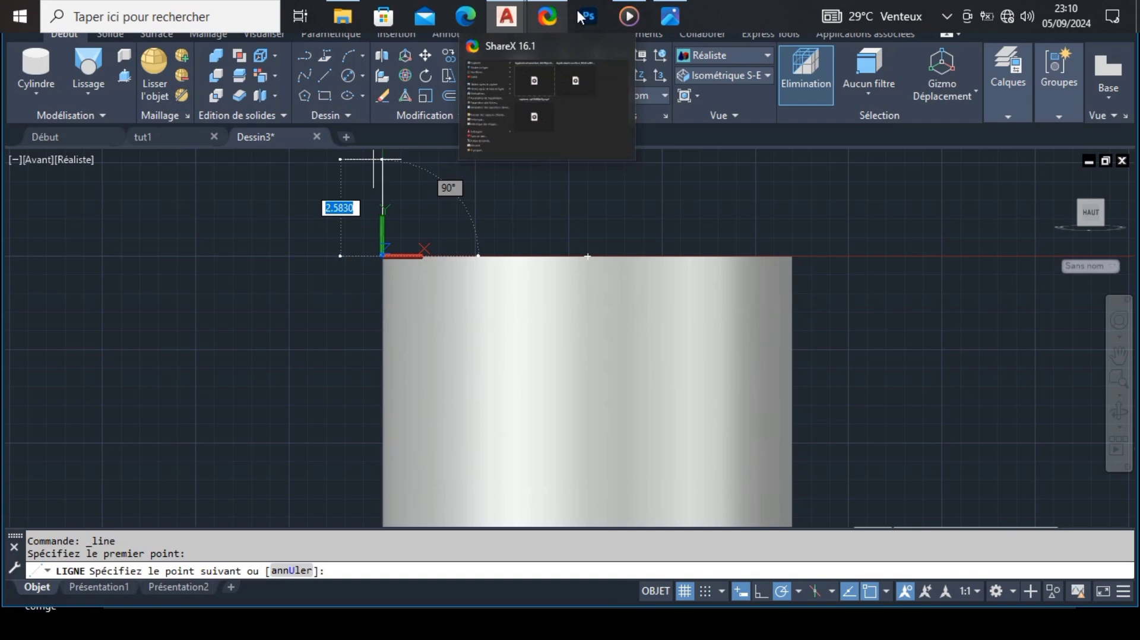
Mark the base-to-barb step on the reference drawing with short blue ink strokes, then return to Dessin3.
{"action": "left_click", "coordinate": [673, 14]}
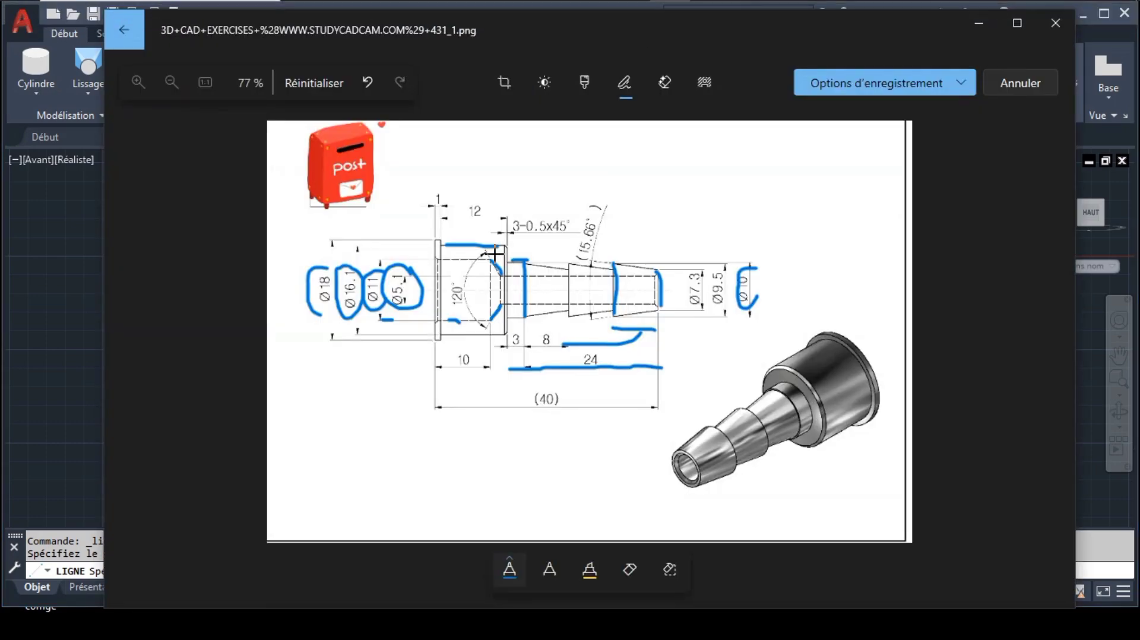
{"action": "left_click_drag", "start_coordinate": [493, 259], "coordinate": [500, 262]}
{"action": "left_click_drag", "start_coordinate": [478, 277], "coordinate": [504, 275]}
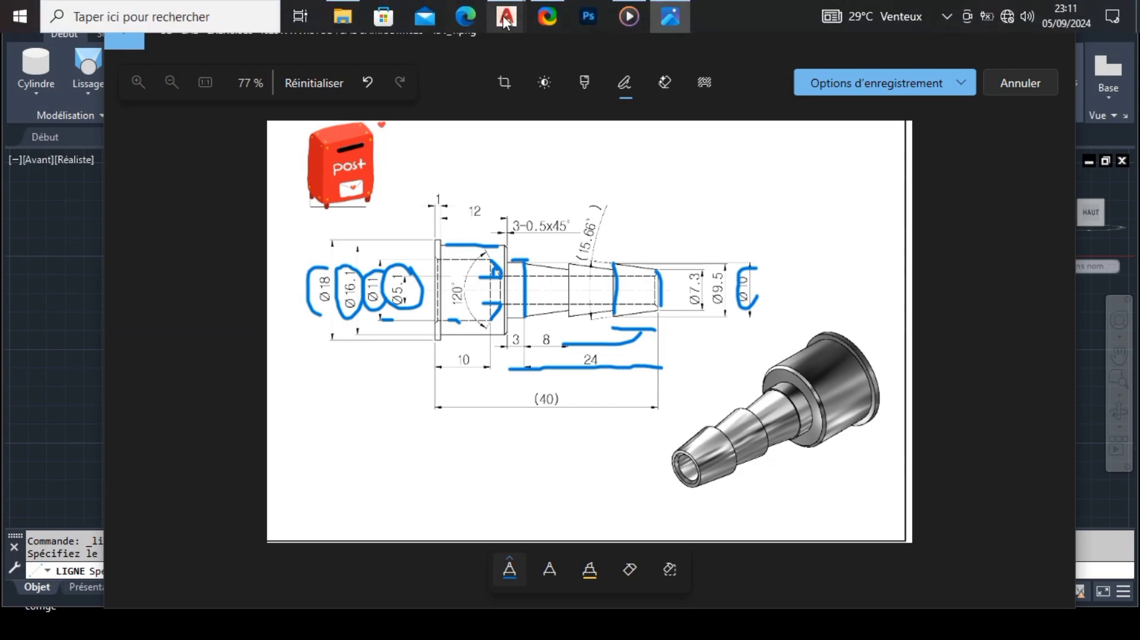
{"action": "mouse_move", "coordinate": [506, 16]}
{"action": "left_click", "coordinate": [540, 96]}
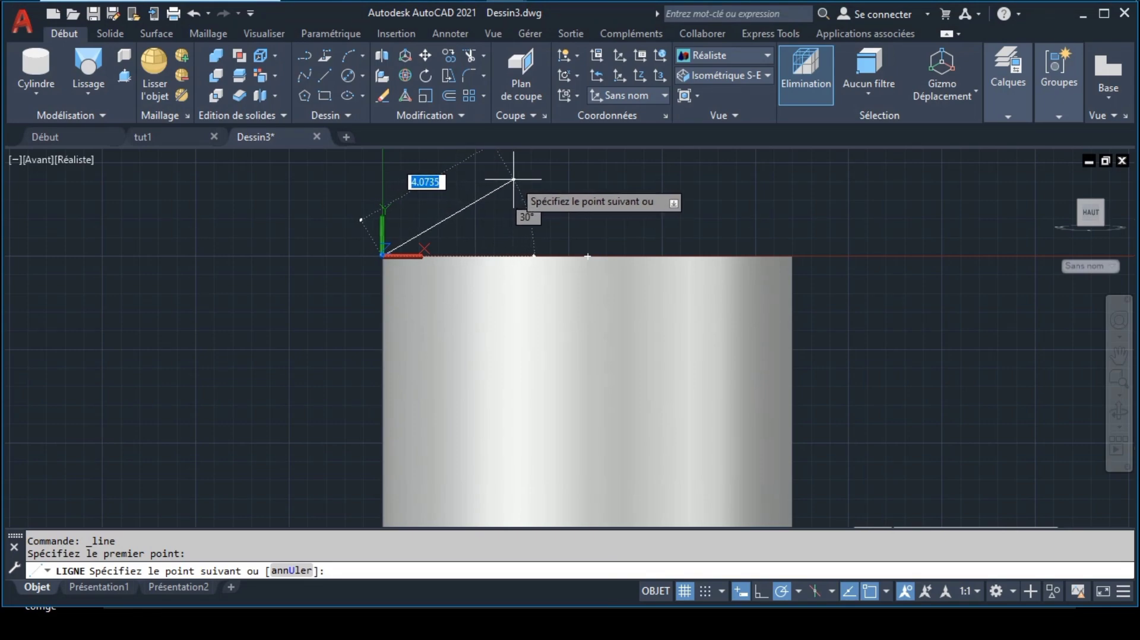
{"action": "left_click", "coordinate": [514, 178]}
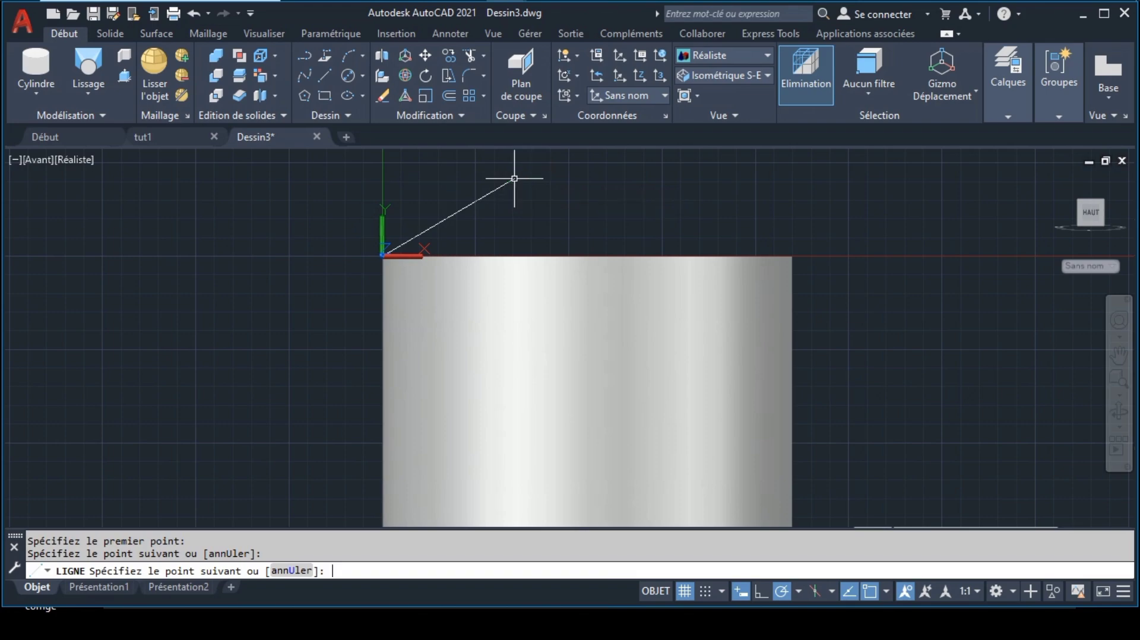
{"action": "key", "text": "Return"}
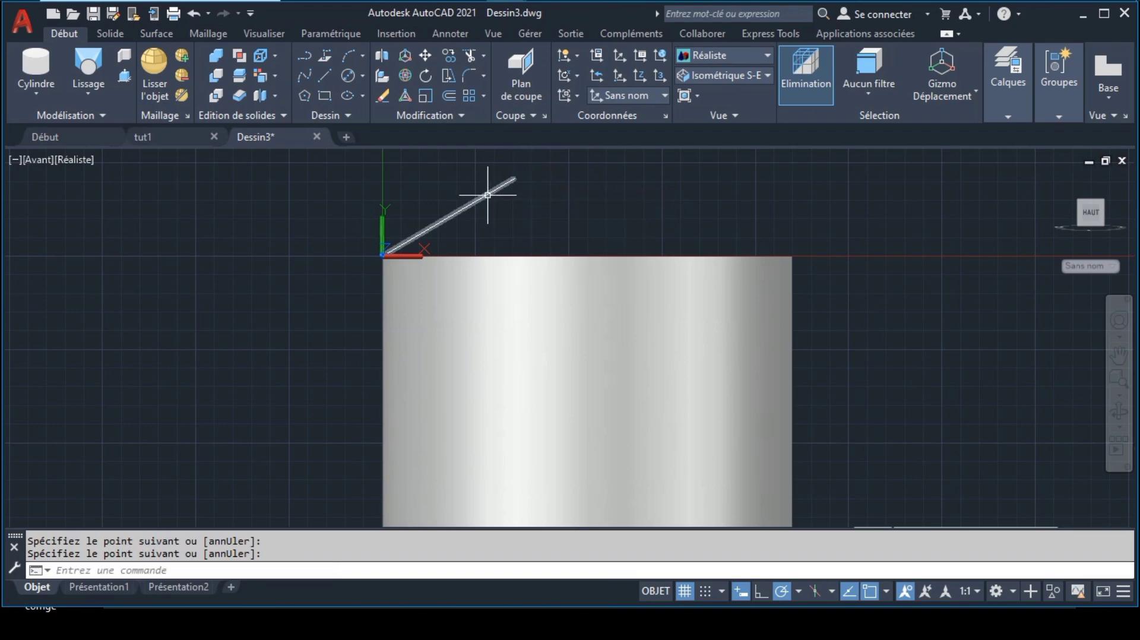
{"action": "left_click", "coordinate": [1113, 356]}
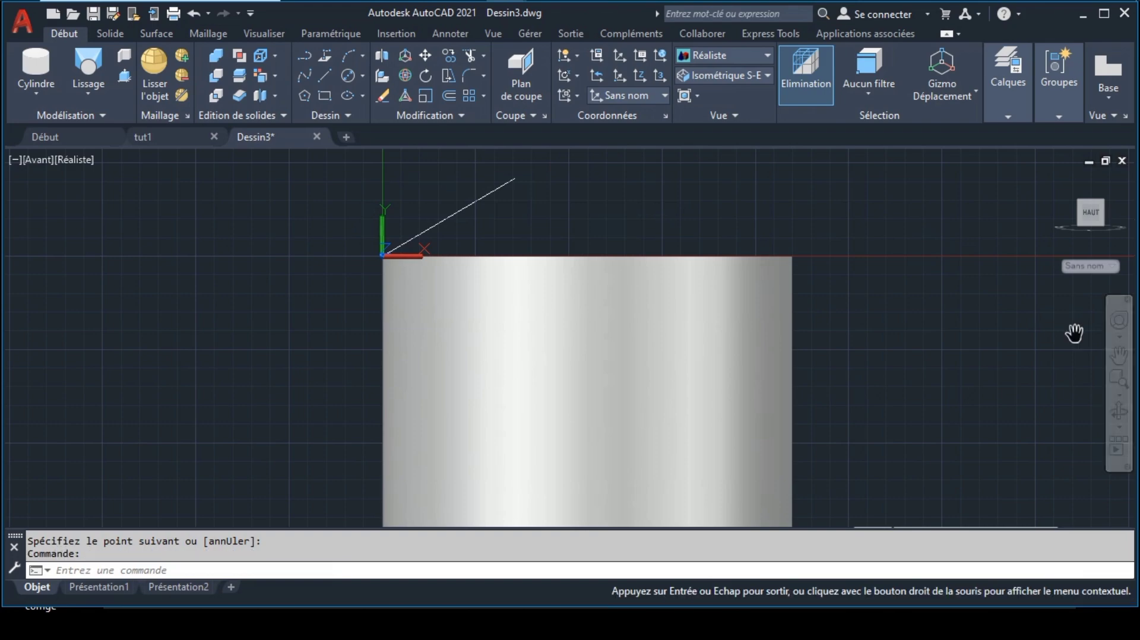
{"action": "left_click_drag", "start_coordinate": [818, 278], "coordinate": [804, 340]}
{"action": "key", "text": "Escape"}
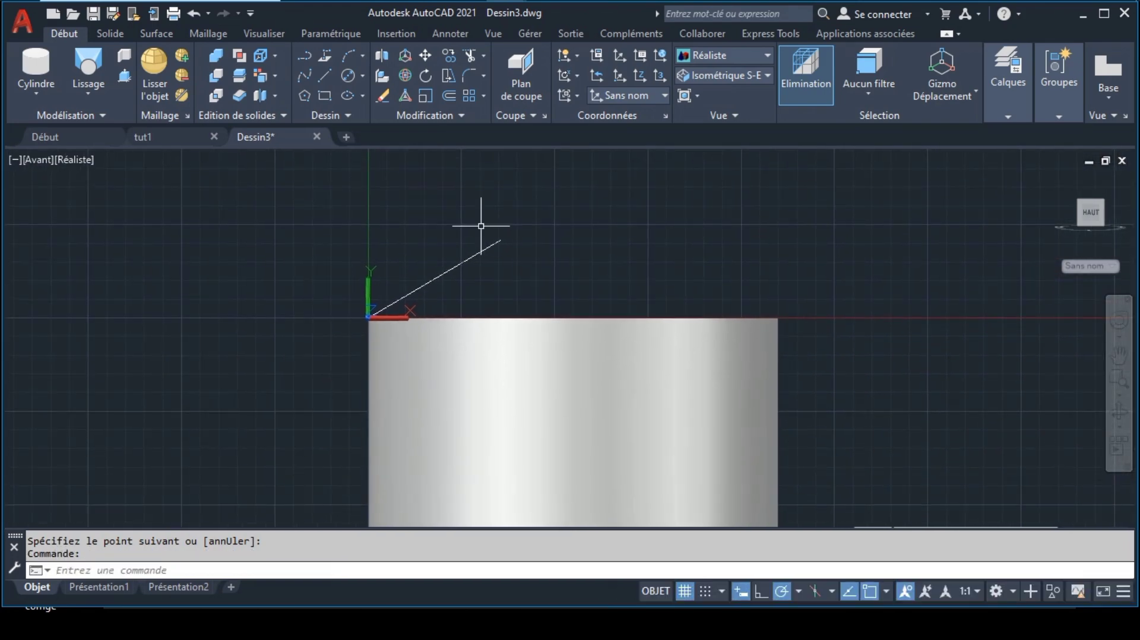
{"action": "left_click", "coordinate": [325, 76]}
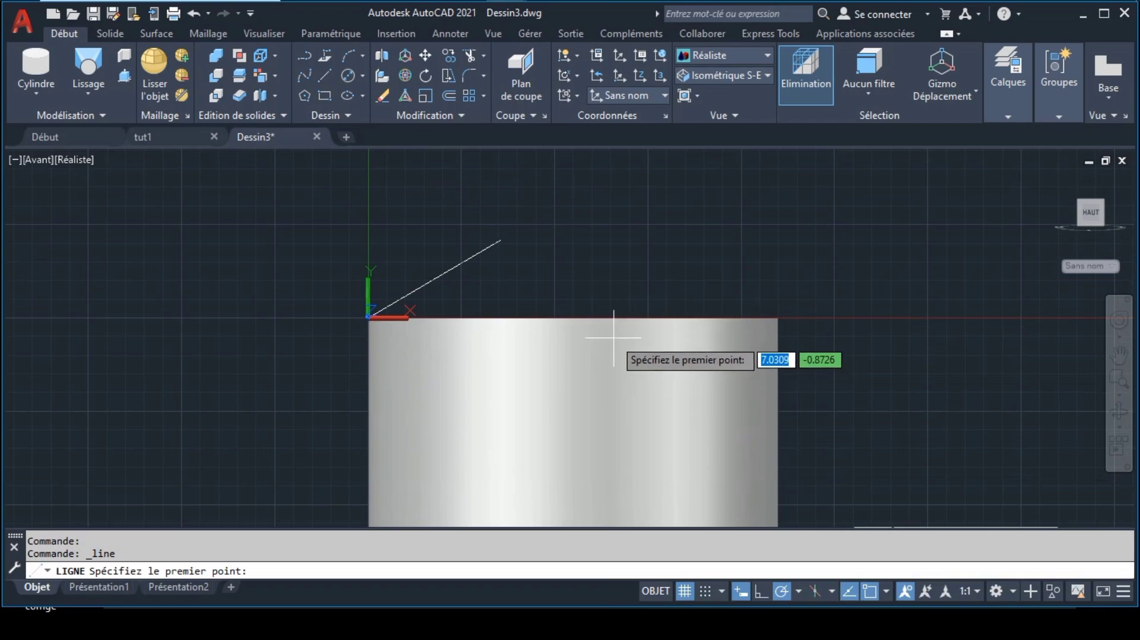
{"action": "left_click", "coordinate": [573, 317]}
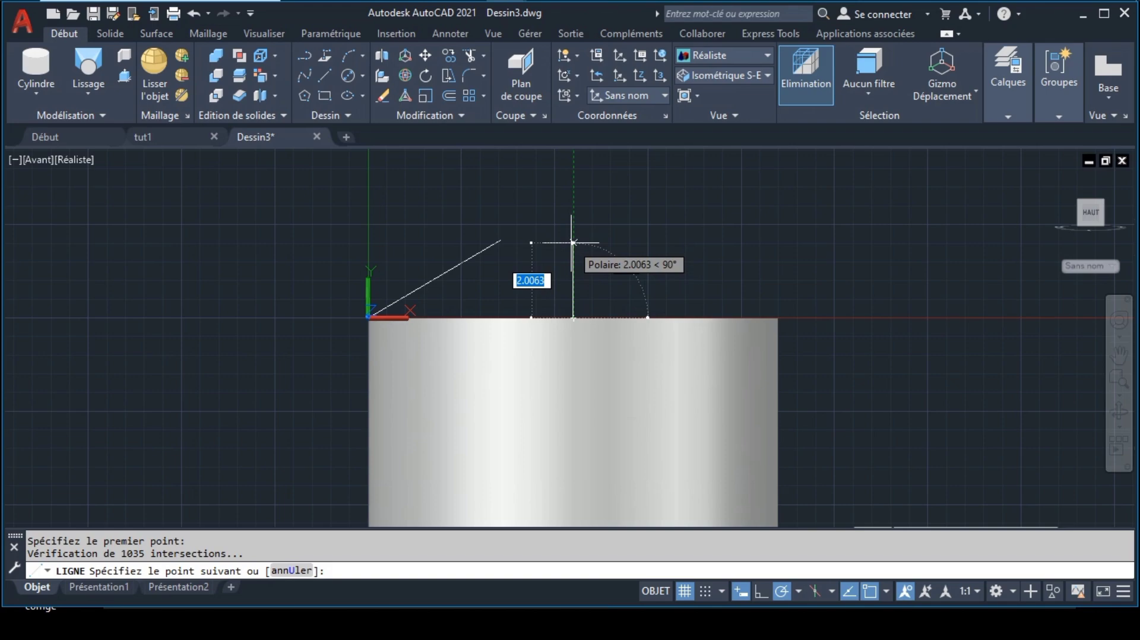
{"action": "key", "text": "Escape"}
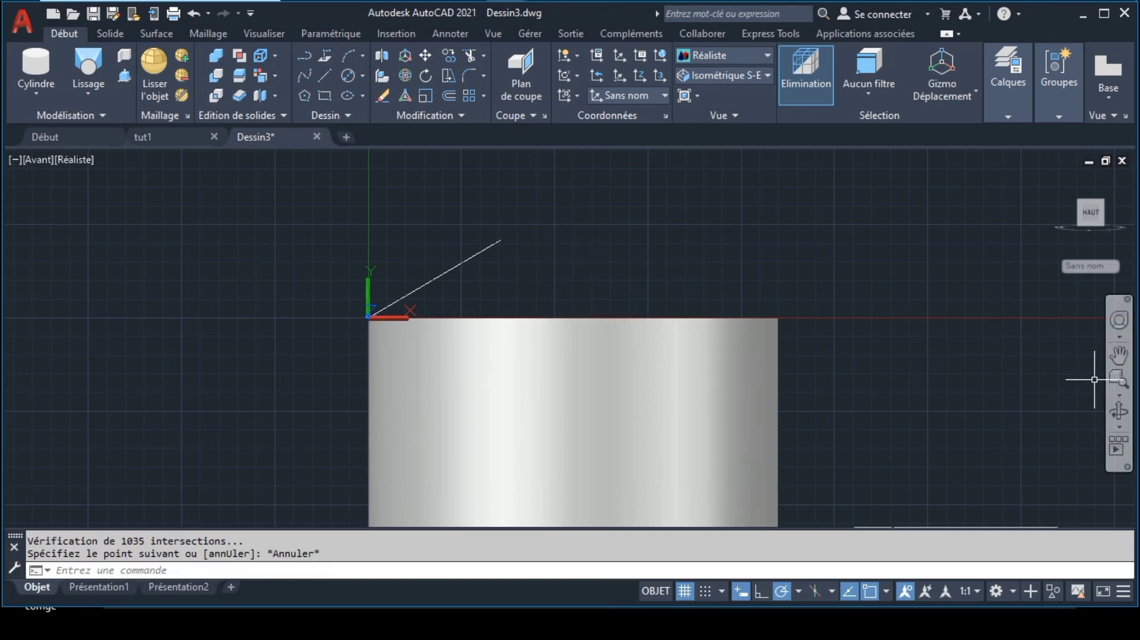
Orbit to look down on the cylinder top, consult the reference drawing, and return to Dessin3.
{"action": "left_click", "coordinate": [1118, 412]}
{"action": "left_click_drag", "start_coordinate": [707, 277], "coordinate": [679, 326]}
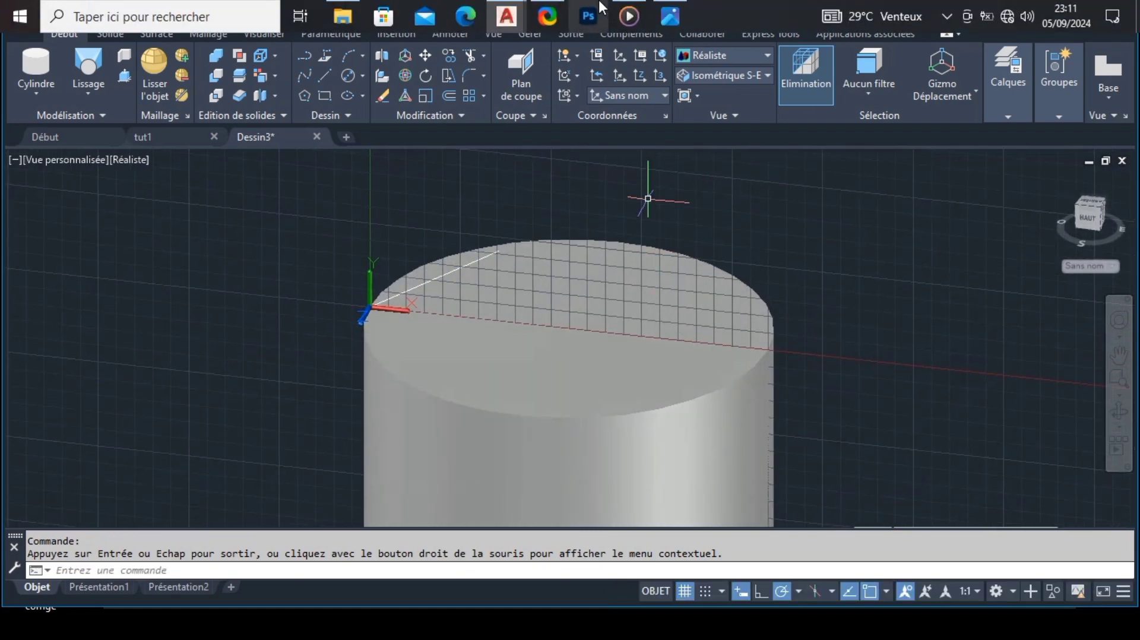
{"action": "left_click", "coordinate": [658, 20]}
{"action": "left_click", "coordinate": [662, 116]}
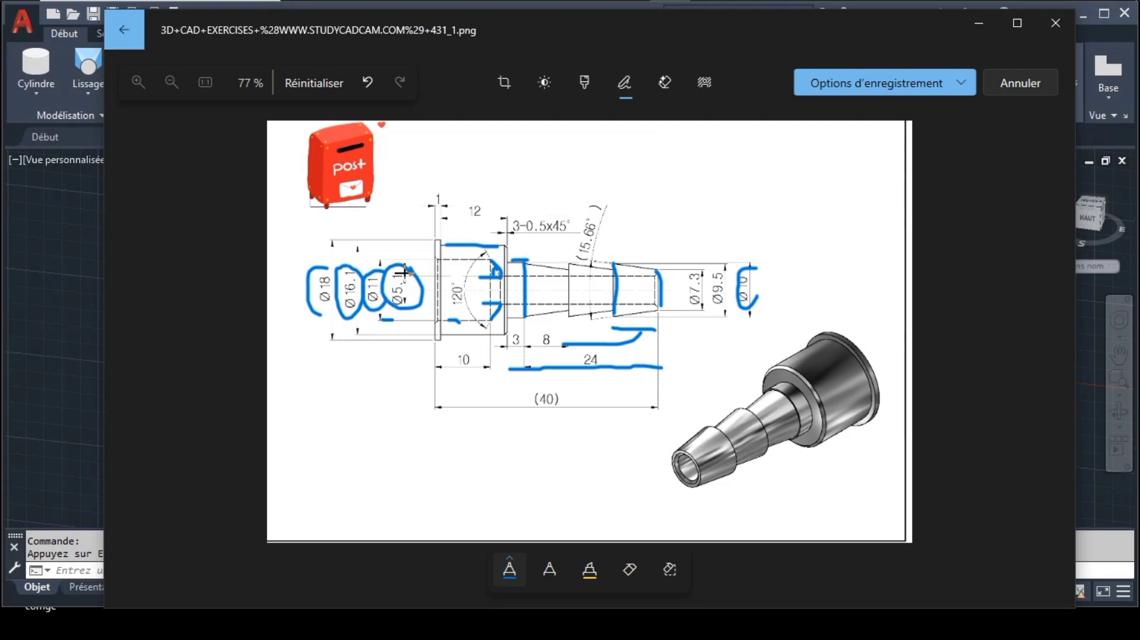
{"action": "mouse_move", "coordinate": [506, 16]}
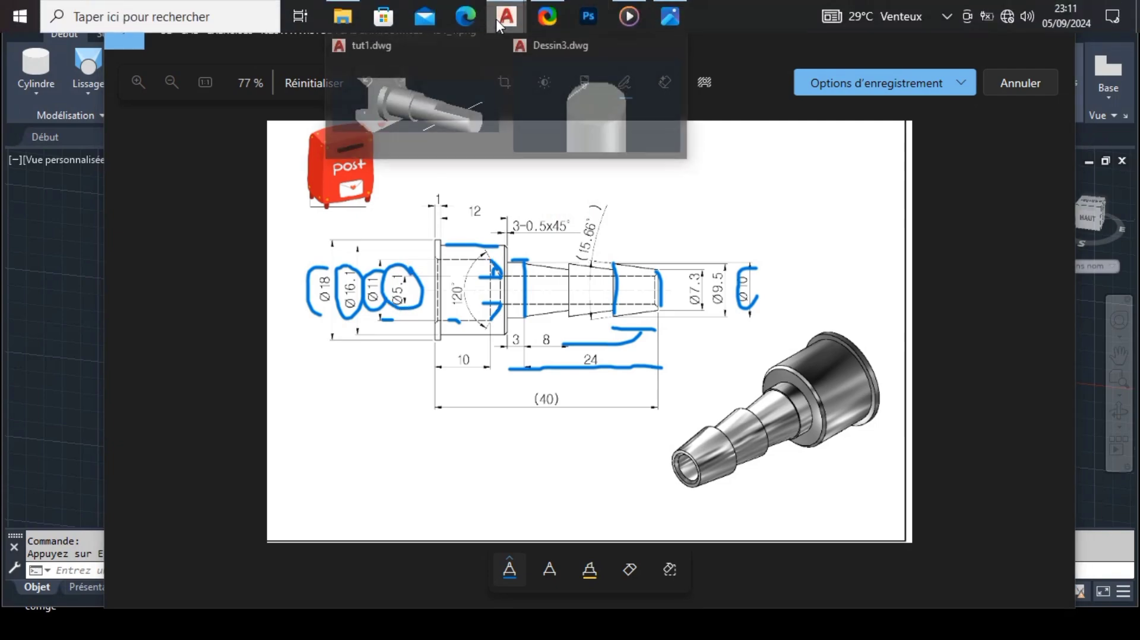
{"action": "left_click", "coordinate": [591, 85]}
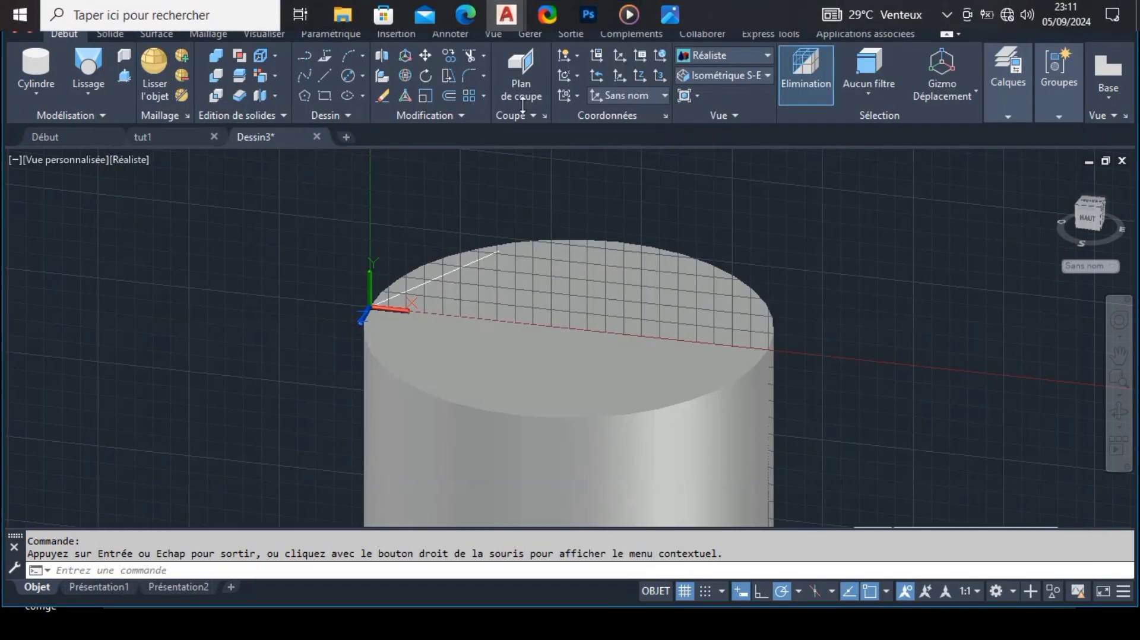
Draw a Ø5.1 centre-diameter circle centred on the small cylinder's top face.
{"action": "left_click", "coordinate": [350, 76]}
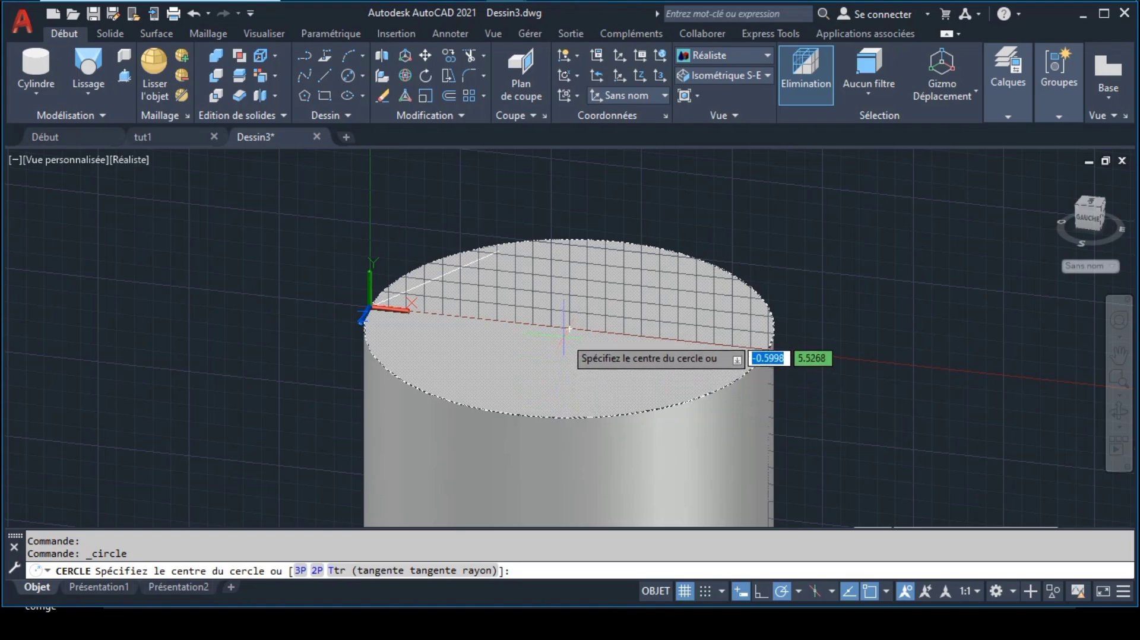
{"action": "left_click", "coordinate": [569, 328]}
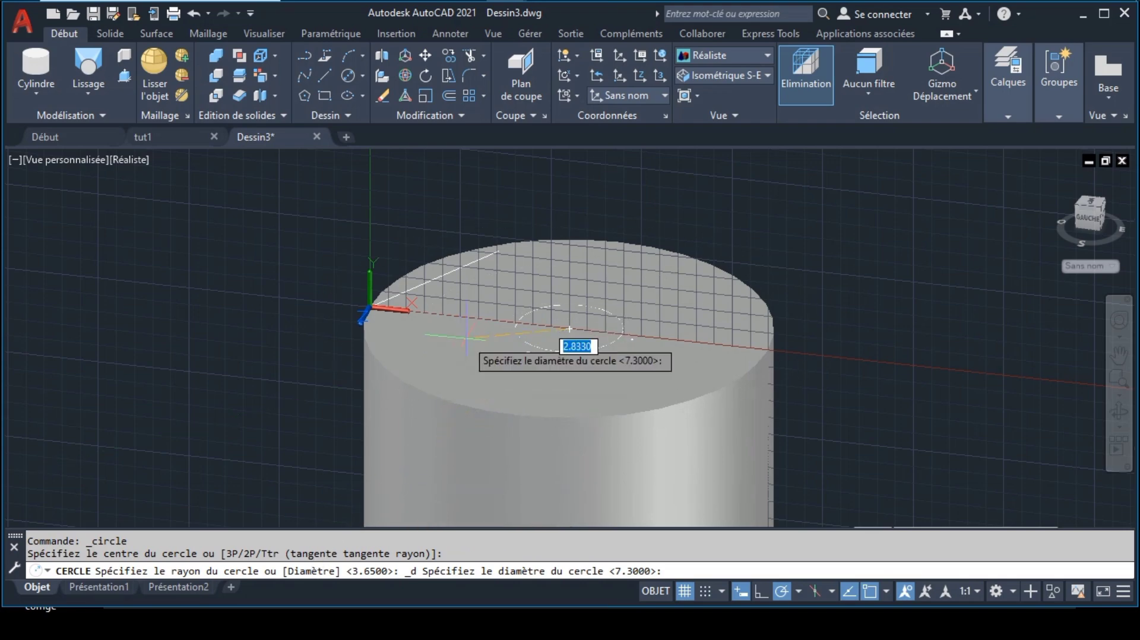
{"action": "key", "text": "Escape"}
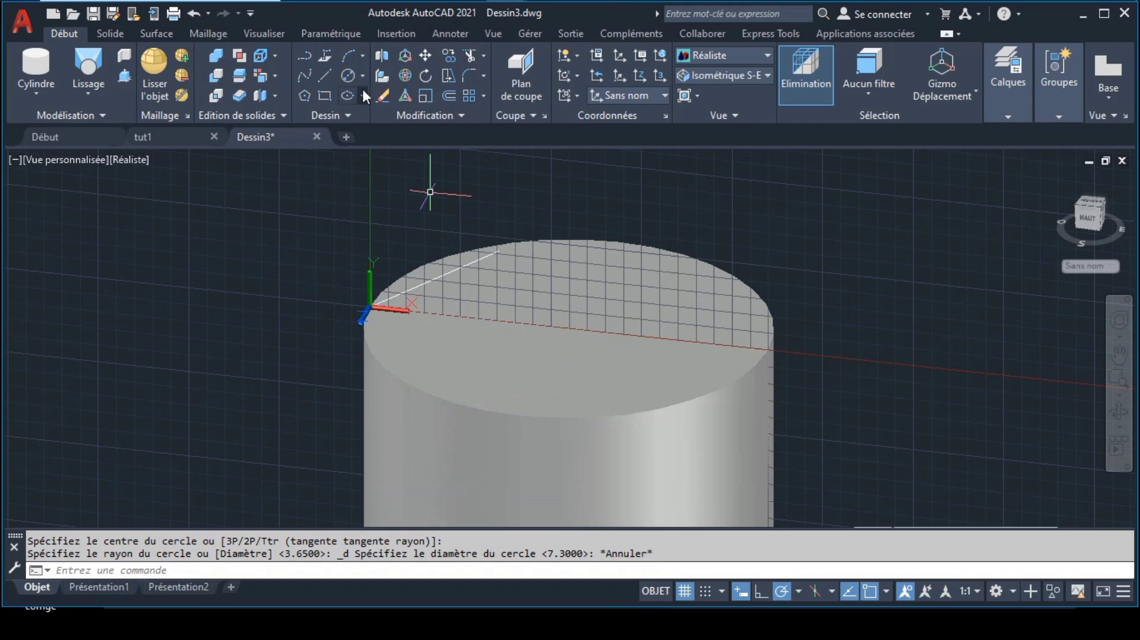
{"action": "left_click", "coordinate": [363, 95]}
{"action": "left_click", "coordinate": [426, 136]}
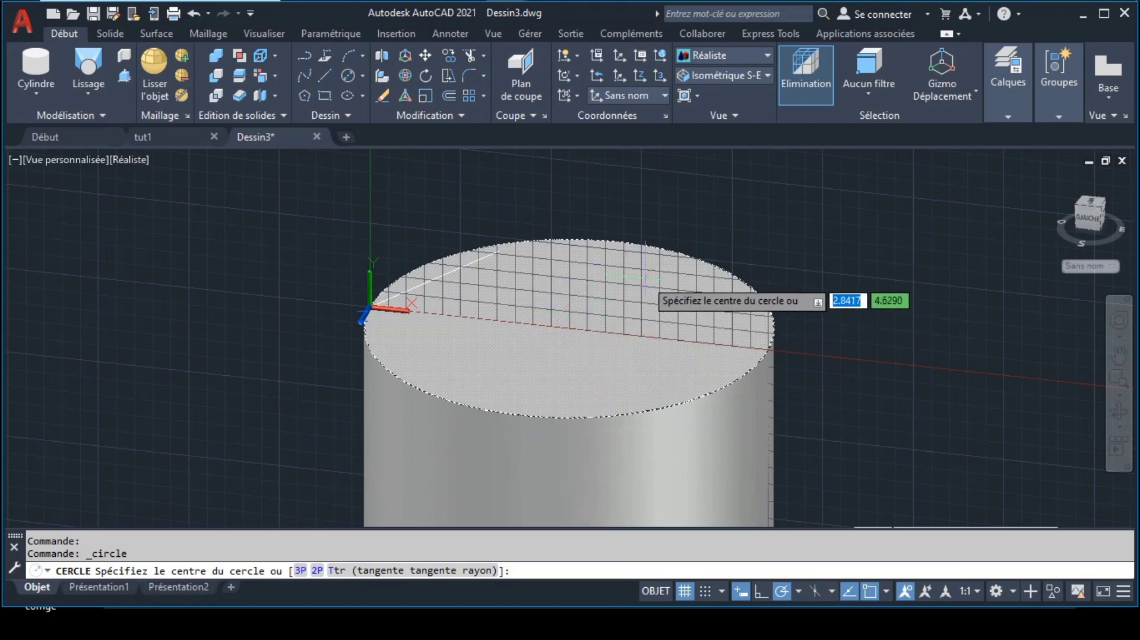
{"action": "left_click", "coordinate": [569, 328]}
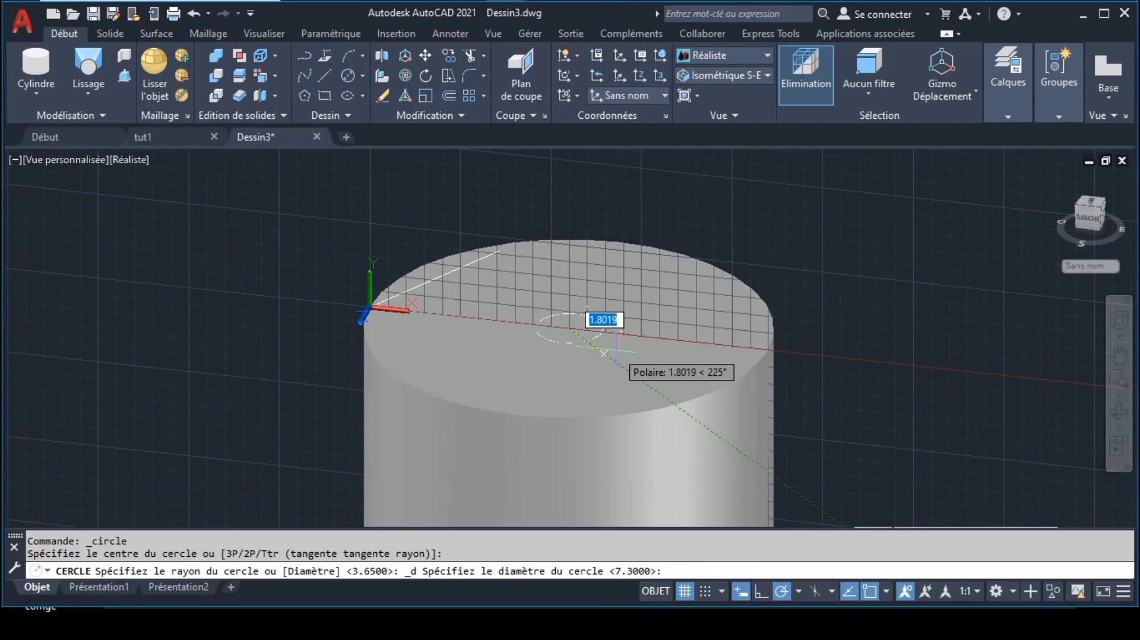
{"action": "type", "text": "5.1"}
{"action": "key", "text": "Return"}
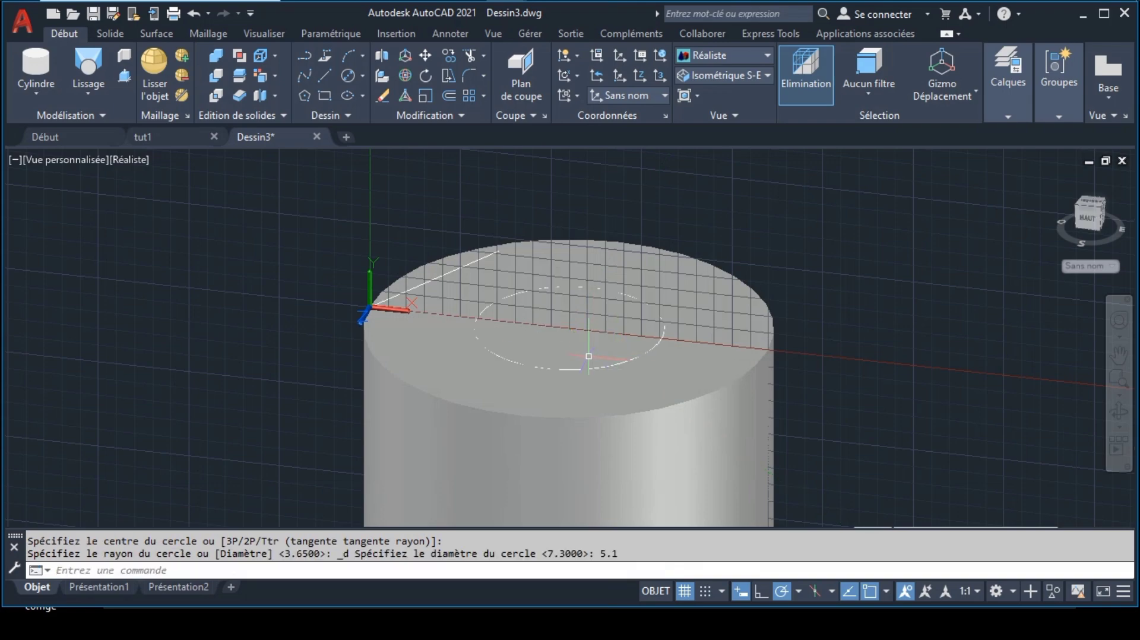
{"action": "left_click", "coordinate": [701, 429]}
{"action": "key", "text": "Escape"}
{"action": "key", "text": "Escape"}
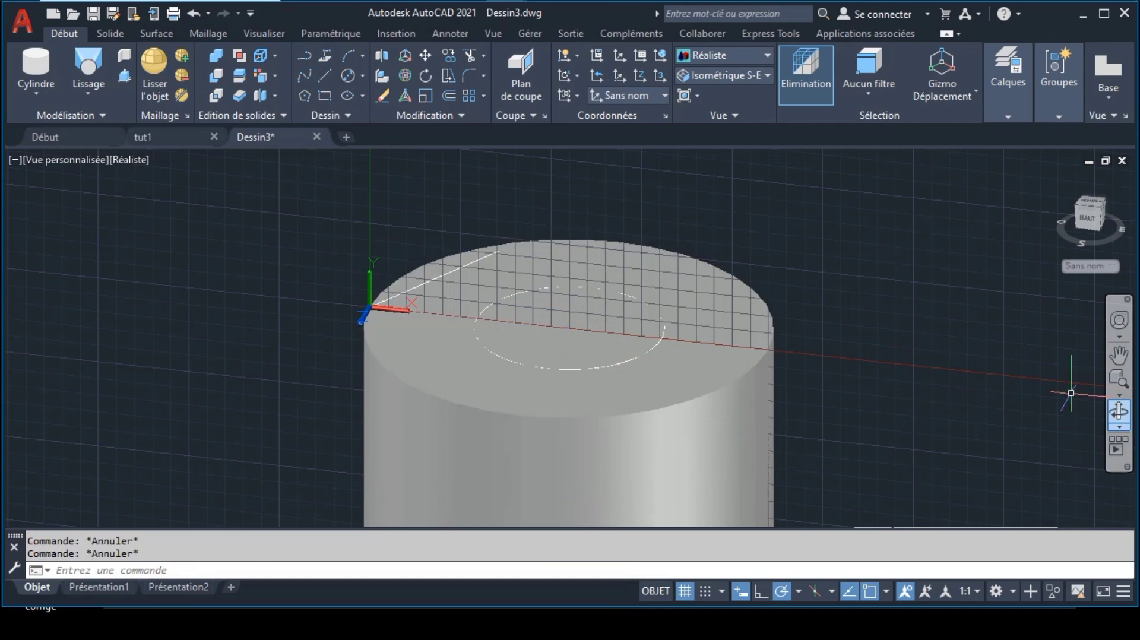
Orbit to a lower view and draw a vertical line up from the circle's left edge.
{"action": "left_click", "coordinate": [1118, 409]}
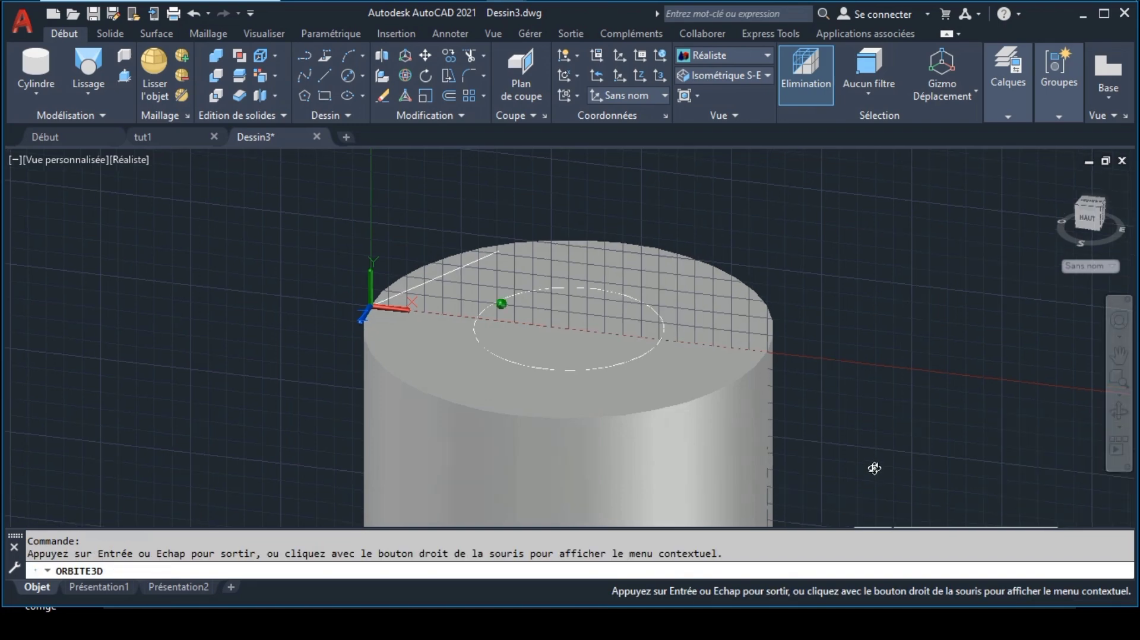
{"action": "left_click_drag", "start_coordinate": [873, 465], "coordinate": [896, 448]}
{"action": "key", "text": "Escape"}
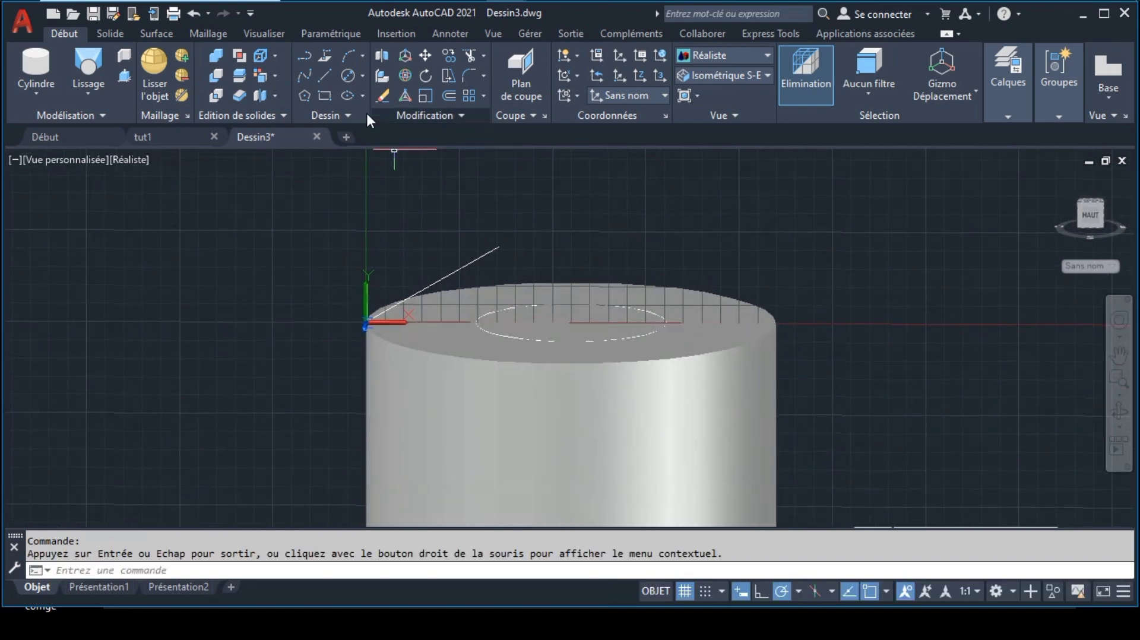
{"action": "left_click", "coordinate": [324, 76]}
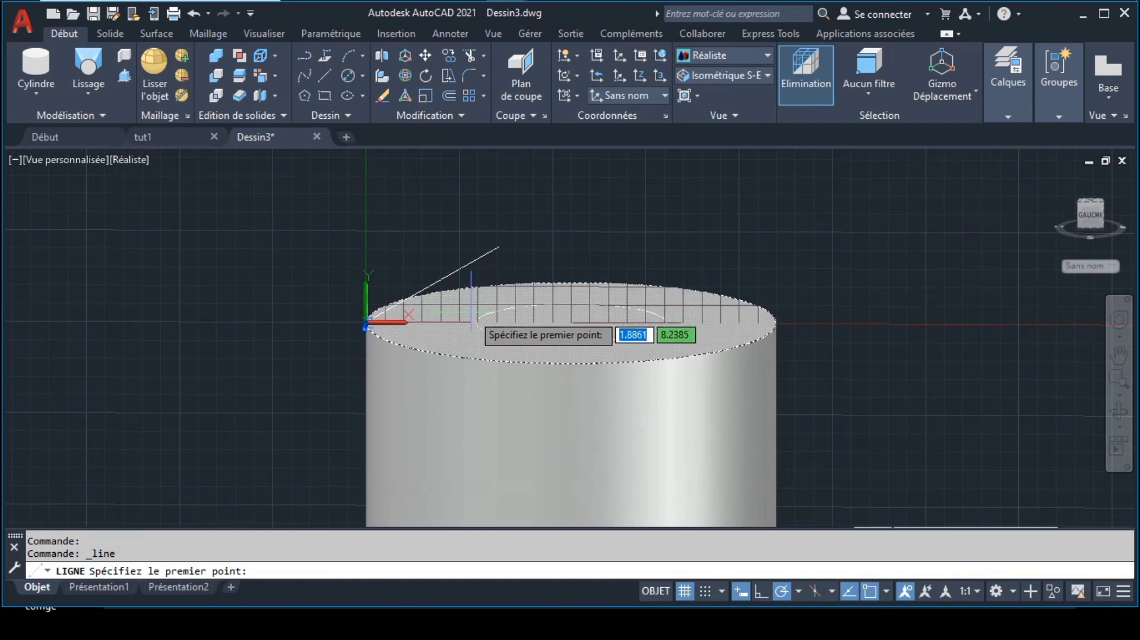
{"action": "left_click", "coordinate": [475, 323]}
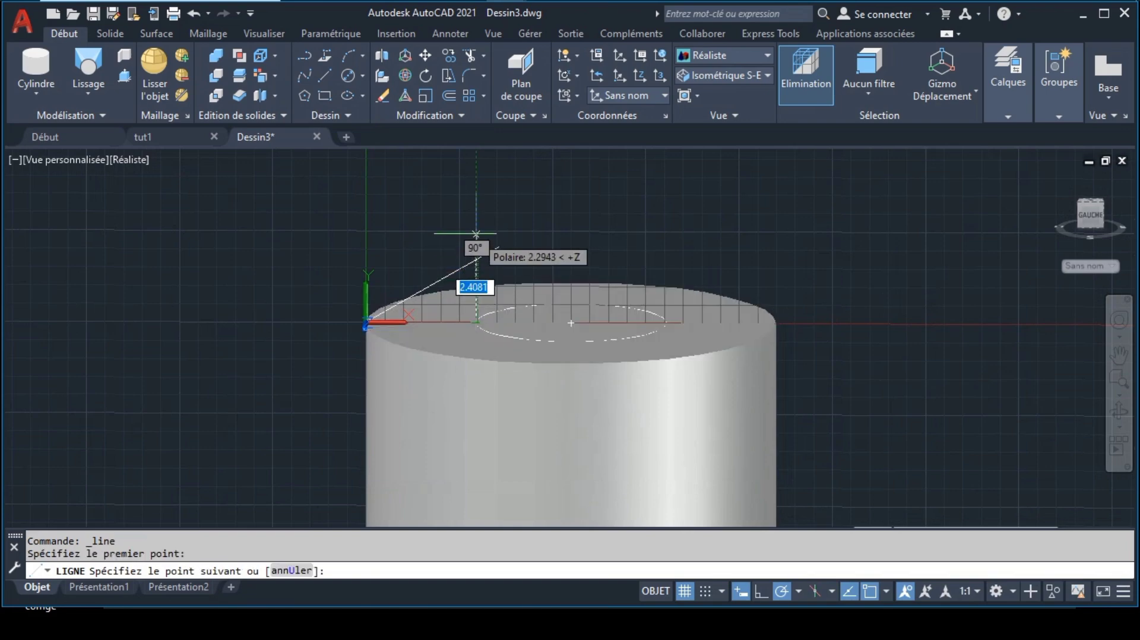
{"action": "left_click", "coordinate": [475, 231]}
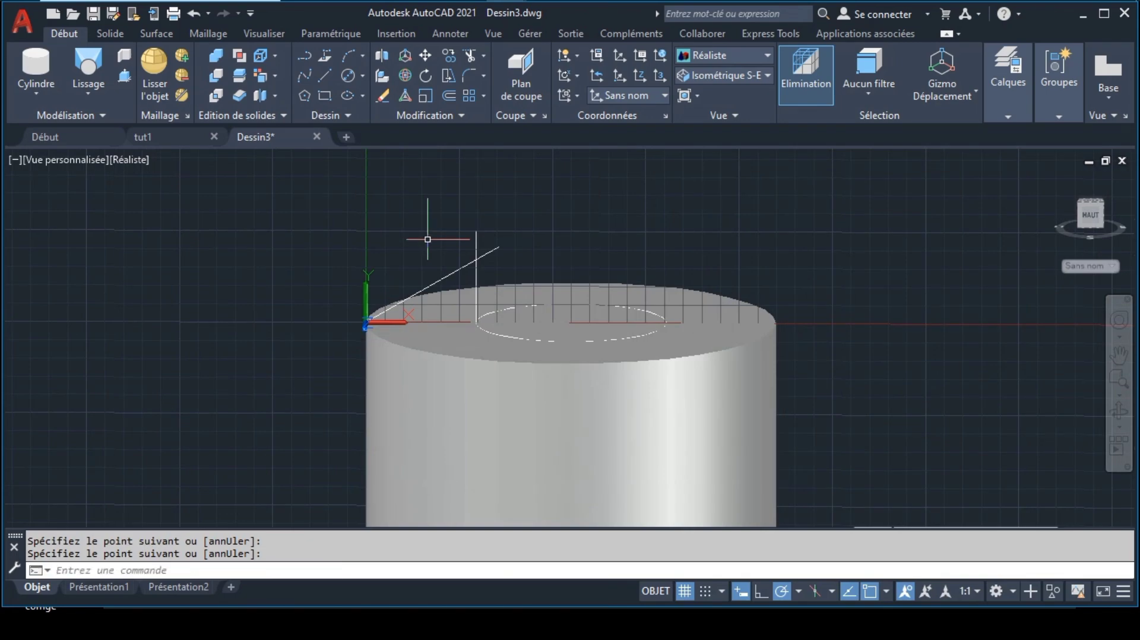
Abandon a trim and window-select the 5.1 circle.
{"action": "left_click", "coordinate": [469, 55]}
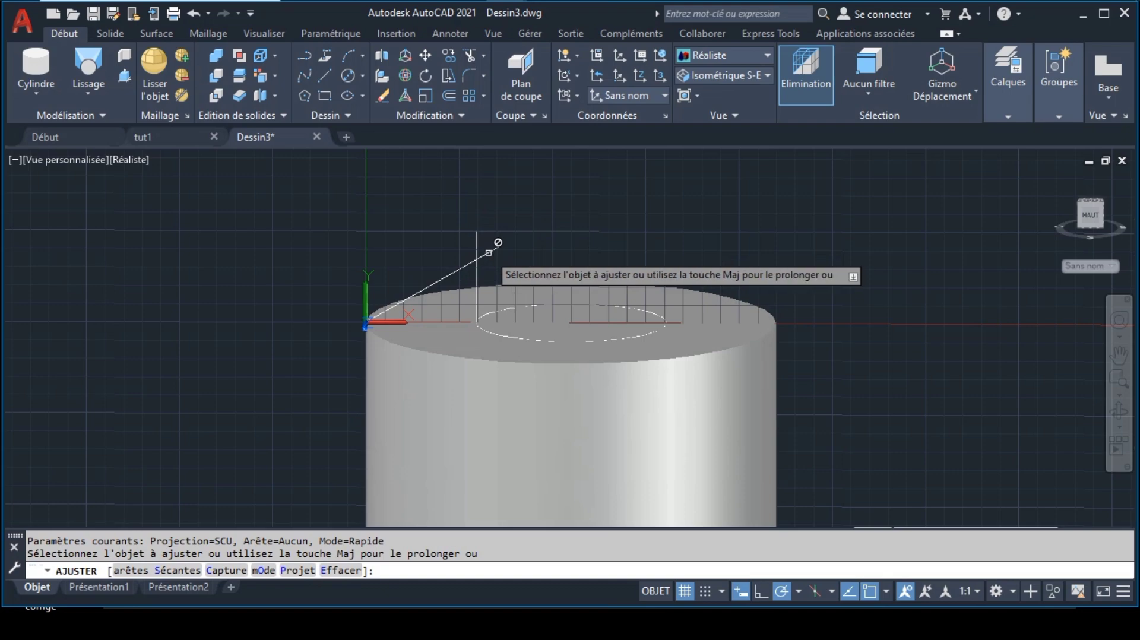
{"action": "key", "text": "Escape"}
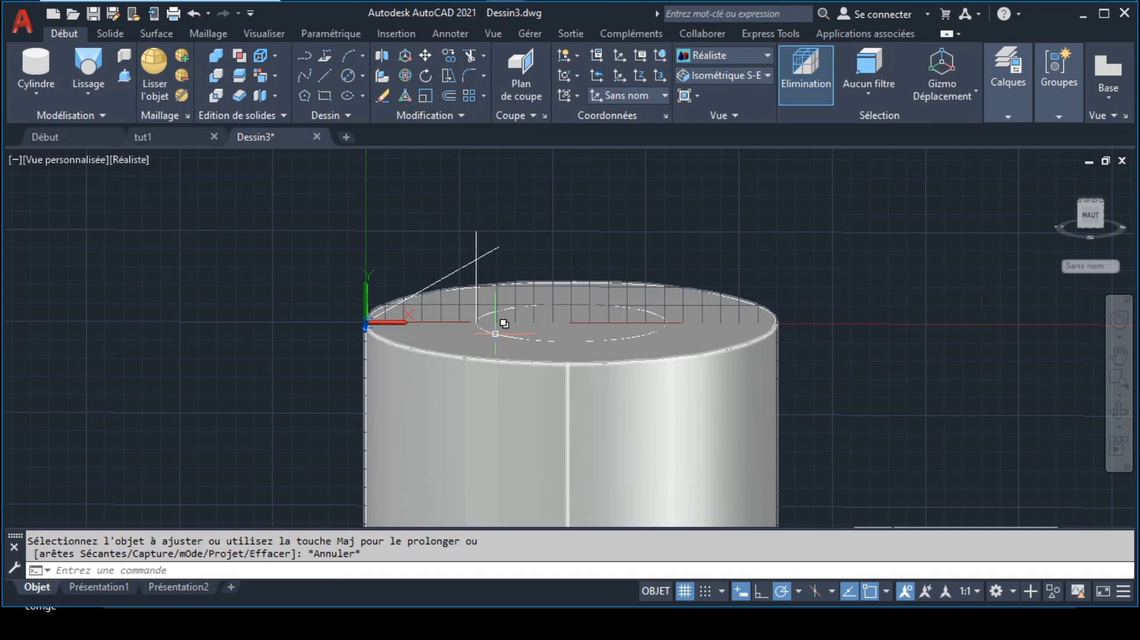
{"action": "left_click", "coordinate": [407, 242]}
{"action": "left_click", "coordinate": [678, 346]}
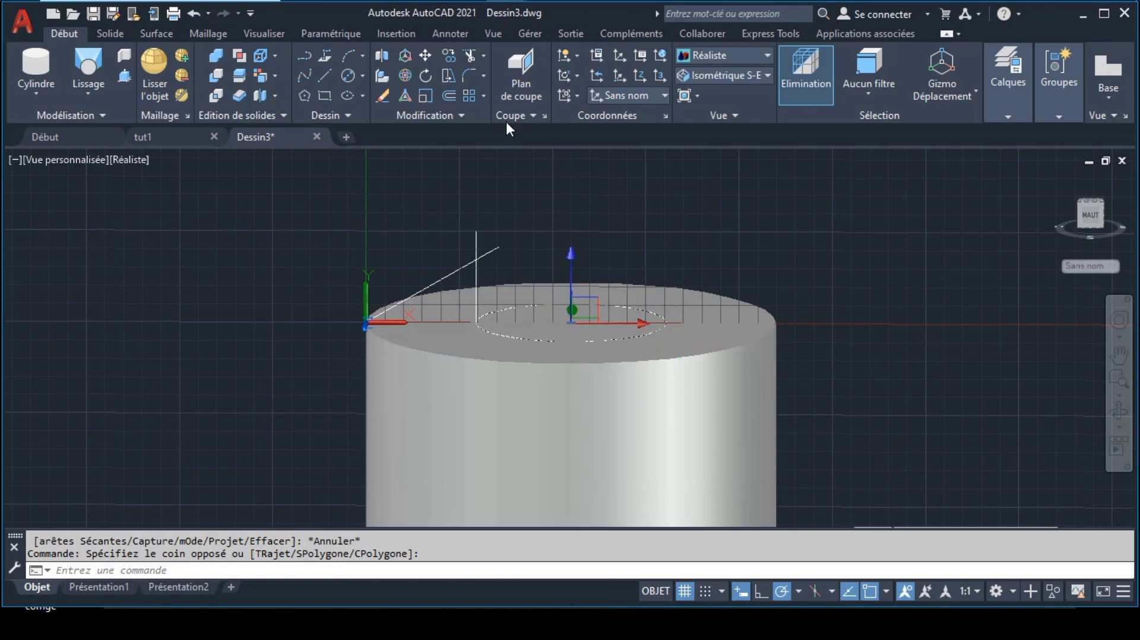
Move the 5.1 circle up to the top of the vertical line with M.
{"action": "type", "text": "m"}
{"action": "key", "text": "Return"}
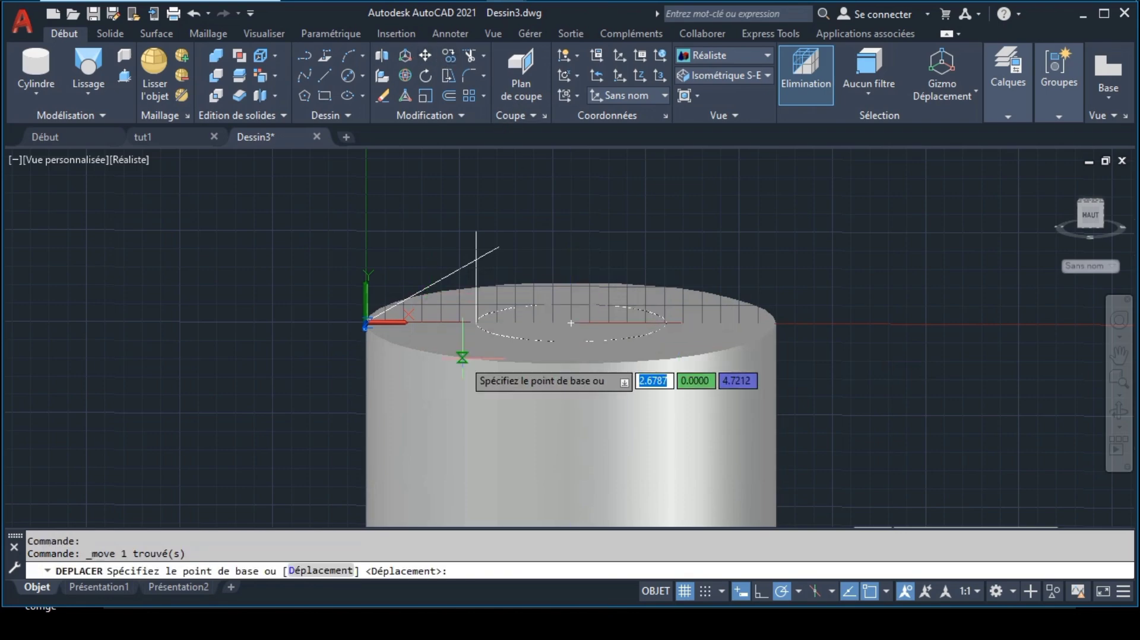
{"action": "left_click", "coordinate": [476, 322]}
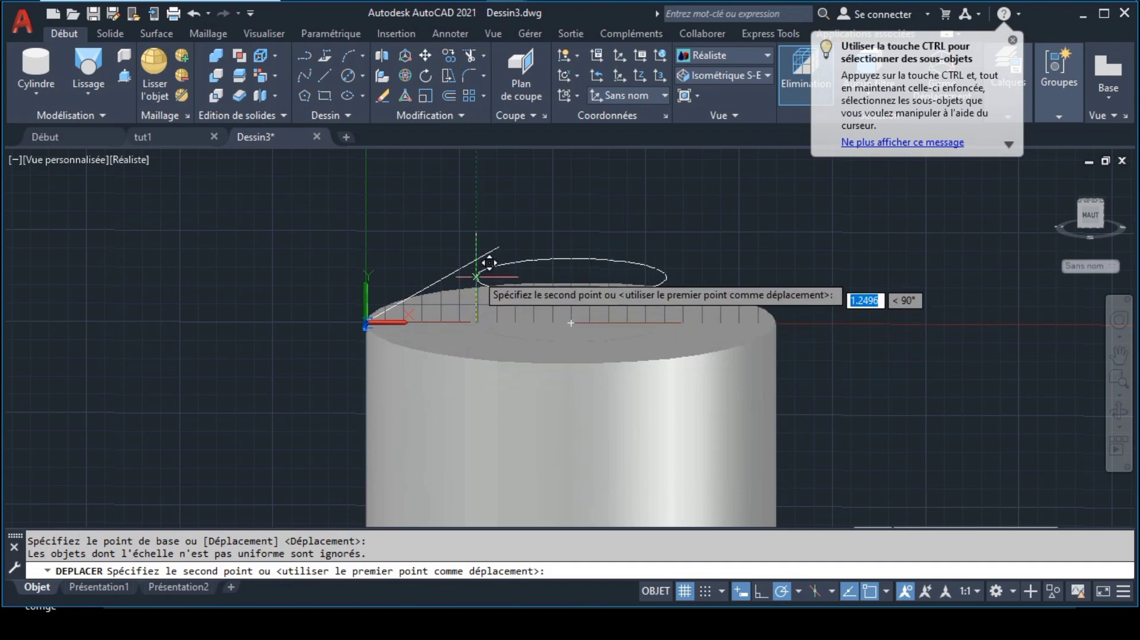
{"action": "left_click", "coordinate": [552, 256]}
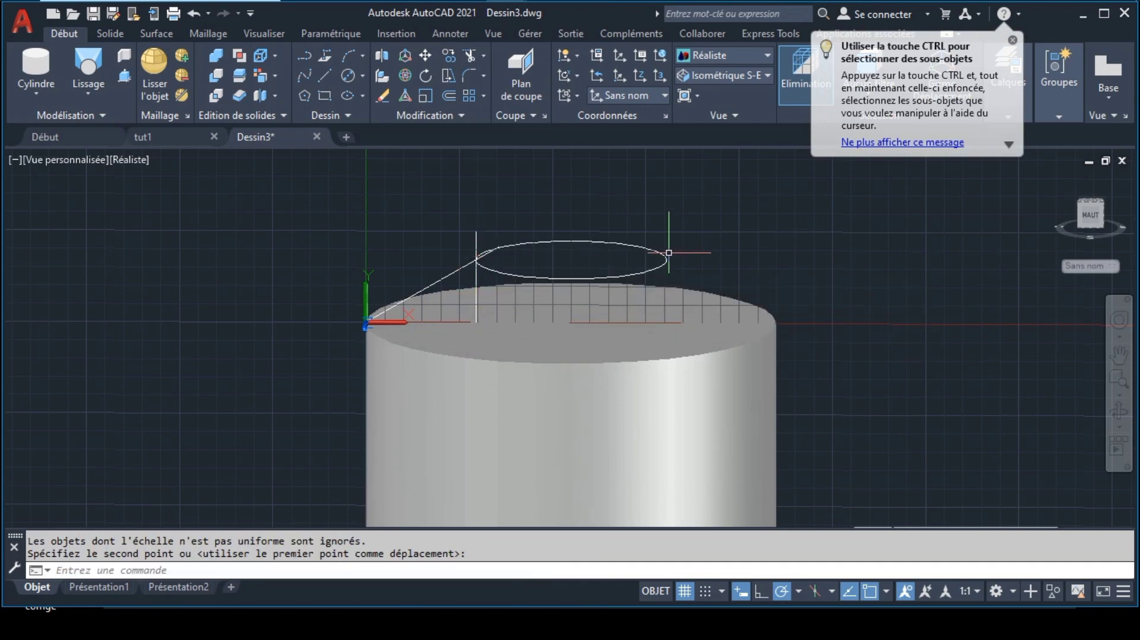
{"action": "key", "text": "Escape"}
Orbit to check the raised circle and select both construction lines.
{"action": "left_click", "coordinate": [1119, 411]}
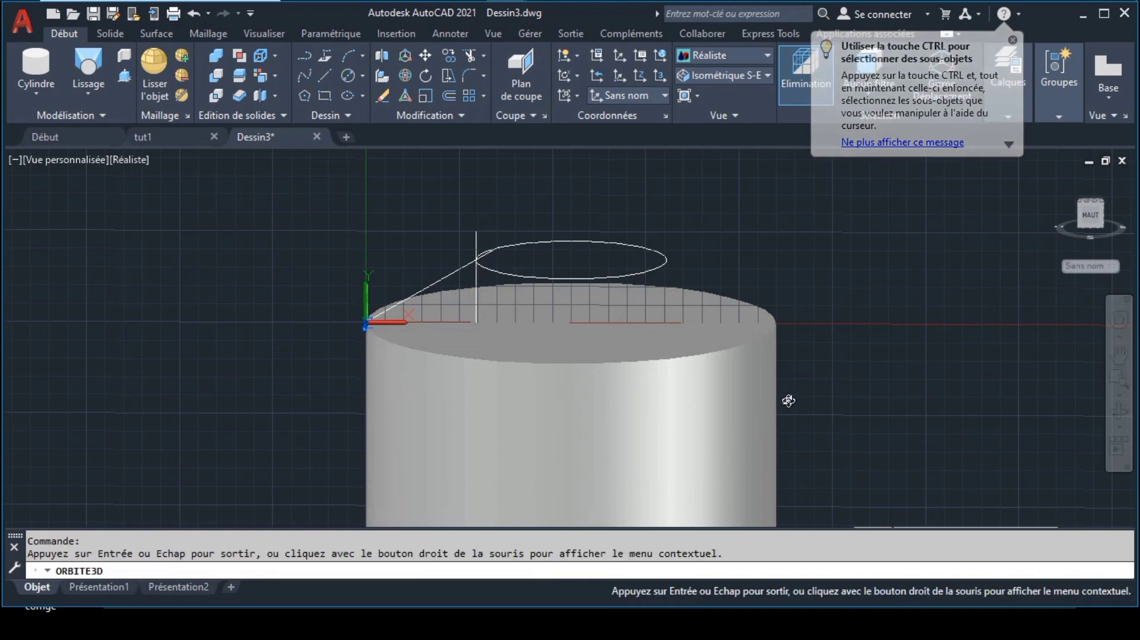
{"action": "mouse_move", "coordinate": [788, 399]}
{"action": "left_mouse_down"}
{"action": "mouse_move", "coordinate": [896, 384]}
{"action": "mouse_move", "coordinate": [788, 412]}
{"action": "left_mouse_up"}
{"action": "key", "text": "Escape"}
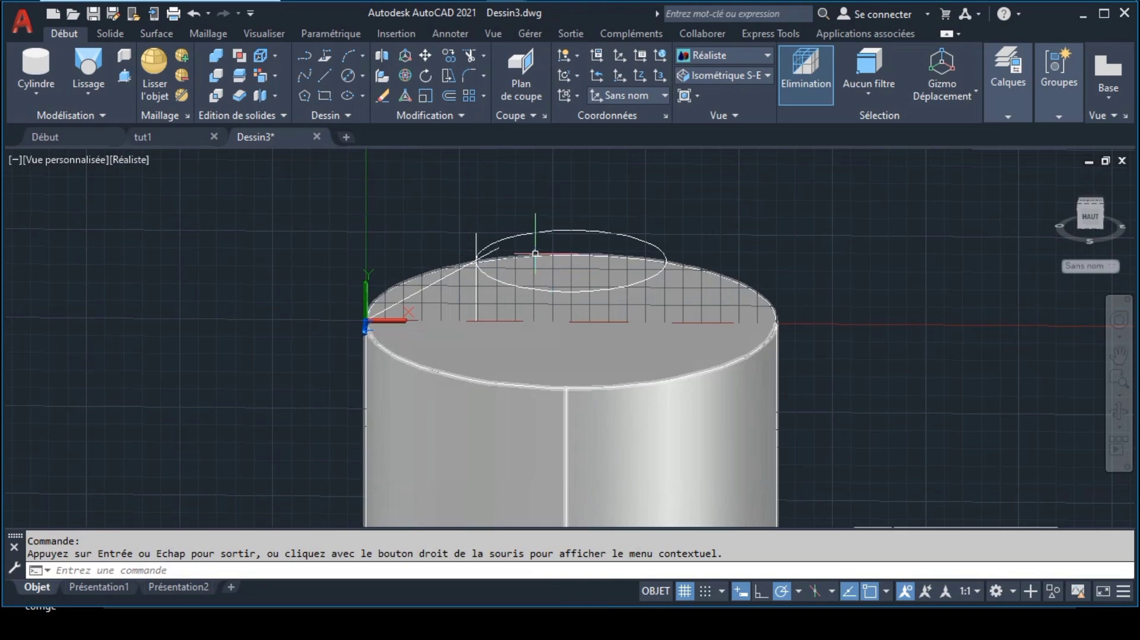
{"action": "left_click", "coordinate": [496, 250]}
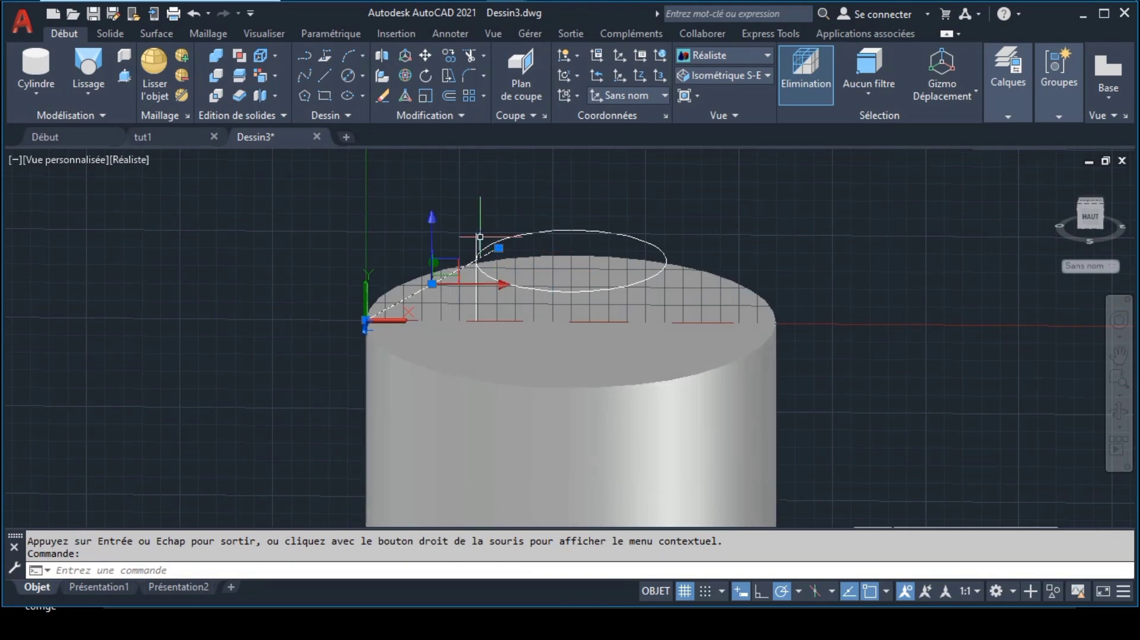
{"action": "left_click", "coordinate": [477, 236]}
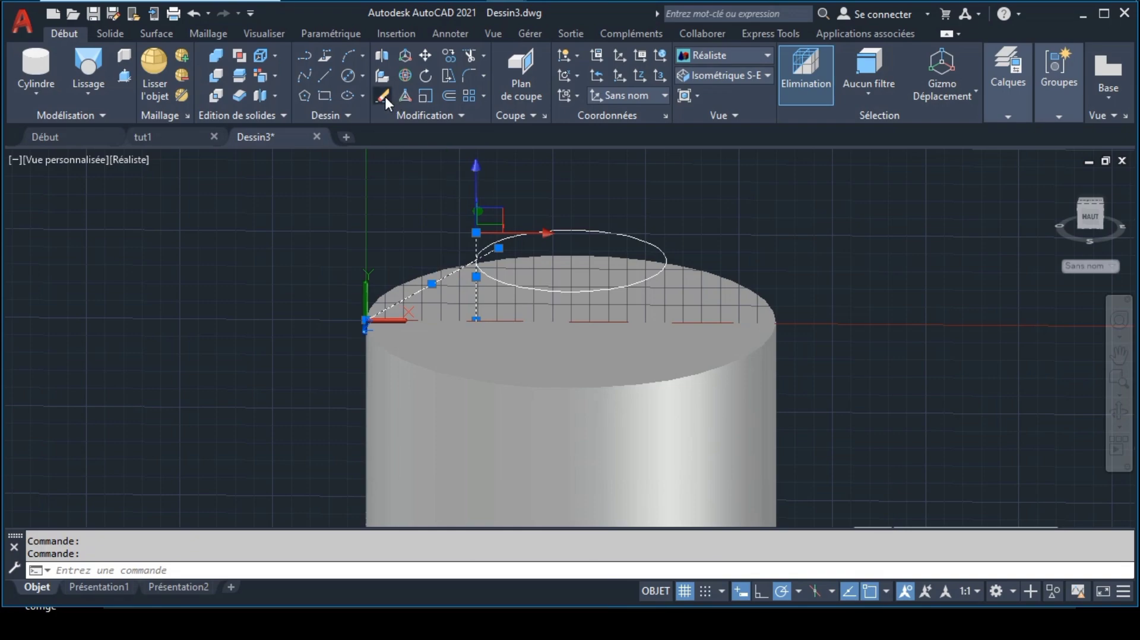
Draw an 11.5-diameter circle centred on the cylinder's top face.
{"action": "left_click", "coordinate": [348, 74]}
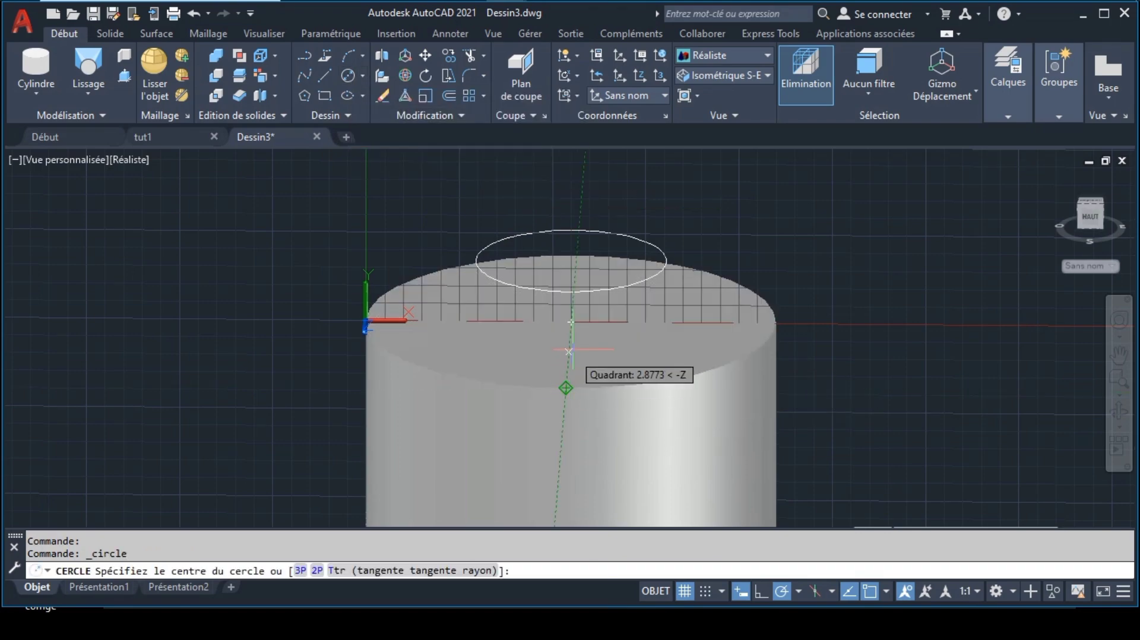
{"action": "left_click", "coordinate": [571, 322]}
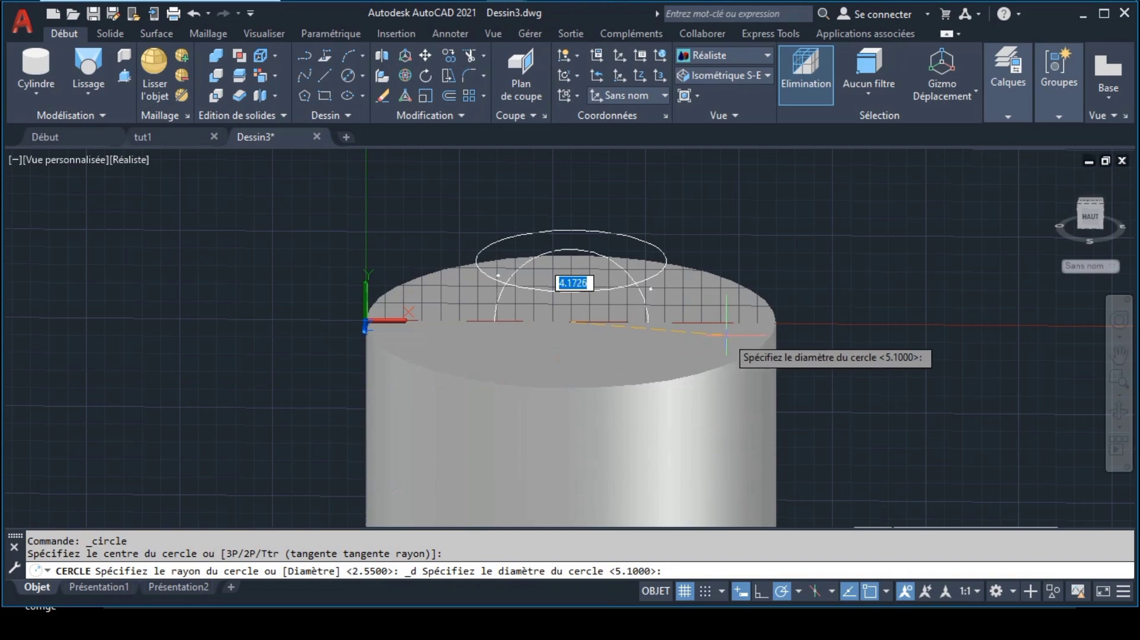
{"action": "key", "text": "Escape"}
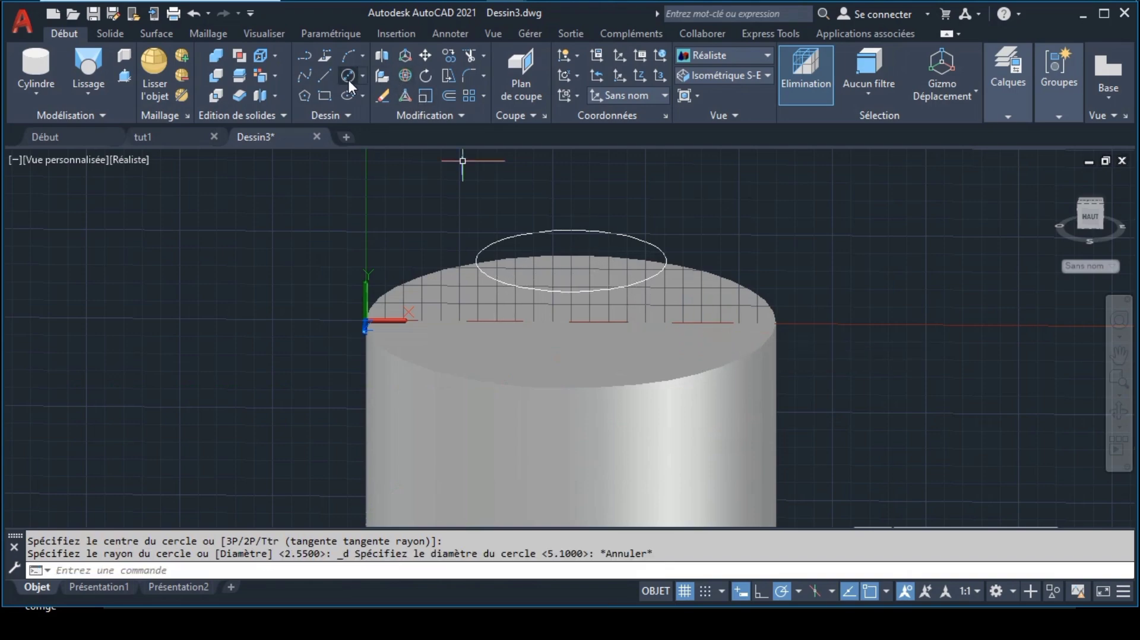
{"action": "left_click", "coordinate": [348, 77]}
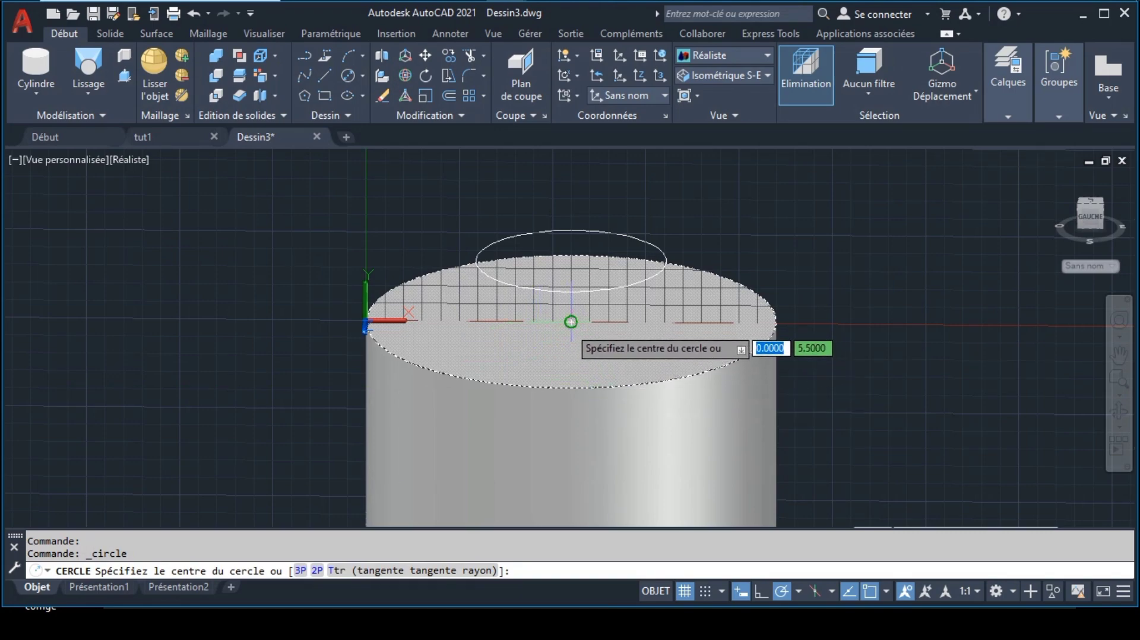
{"action": "left_click", "coordinate": [570, 322]}
{"action": "type", "text": "d"}
{"action": "key", "text": "Return"}
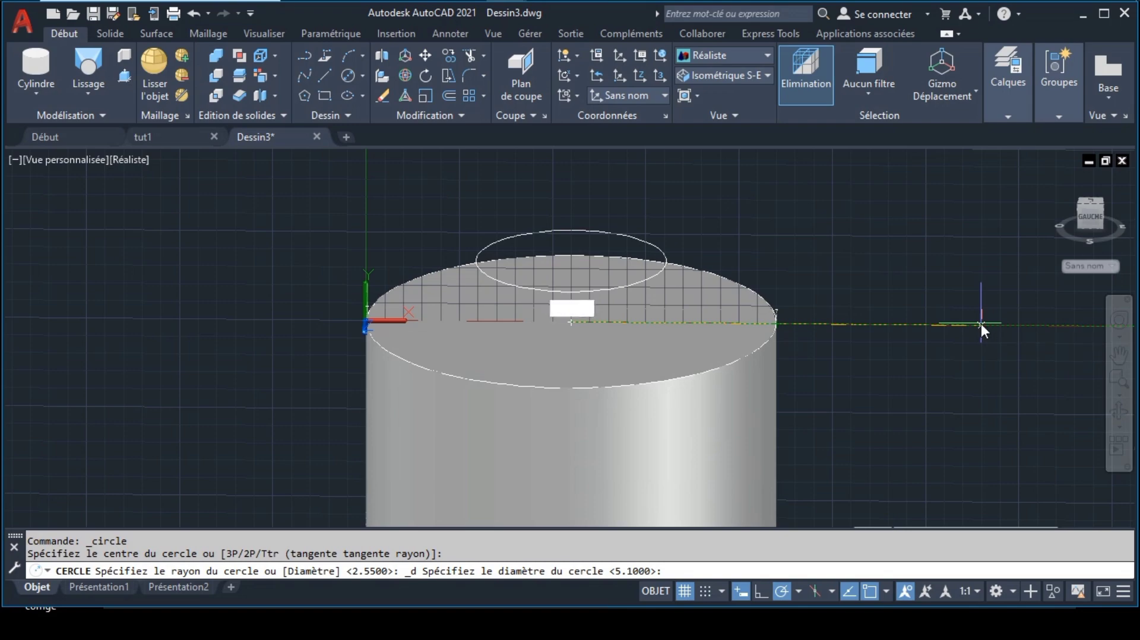
{"action": "type", "text": "11.5"}
{"action": "key", "text": "Return"}
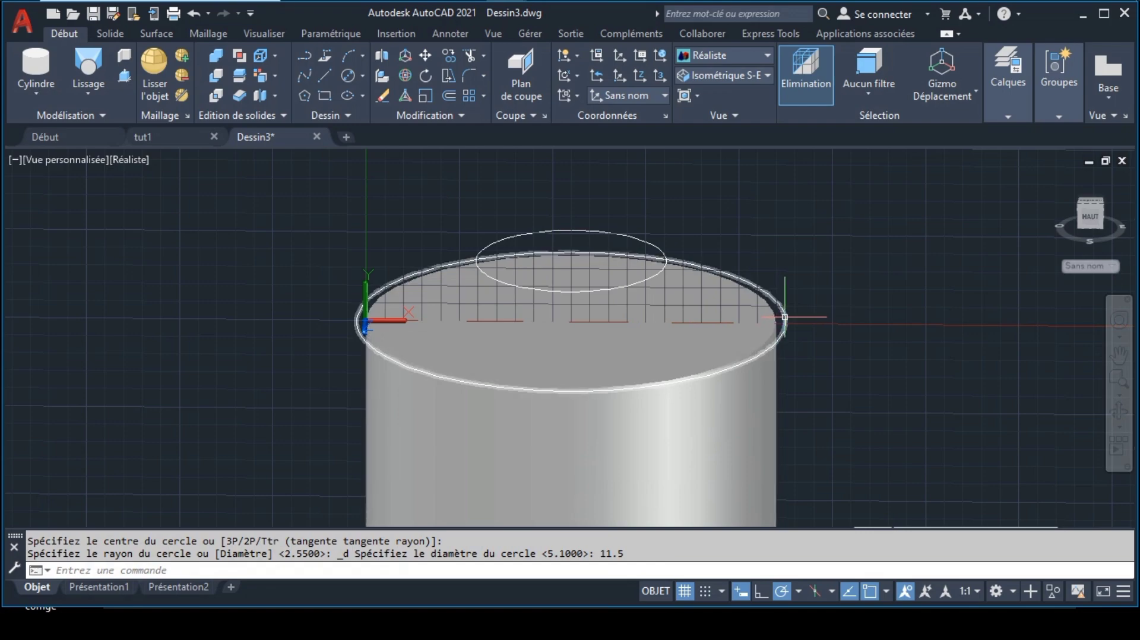
Erase the 11.5-diameter circle just drawn.
{"action": "left_click", "coordinate": [629, 257]}
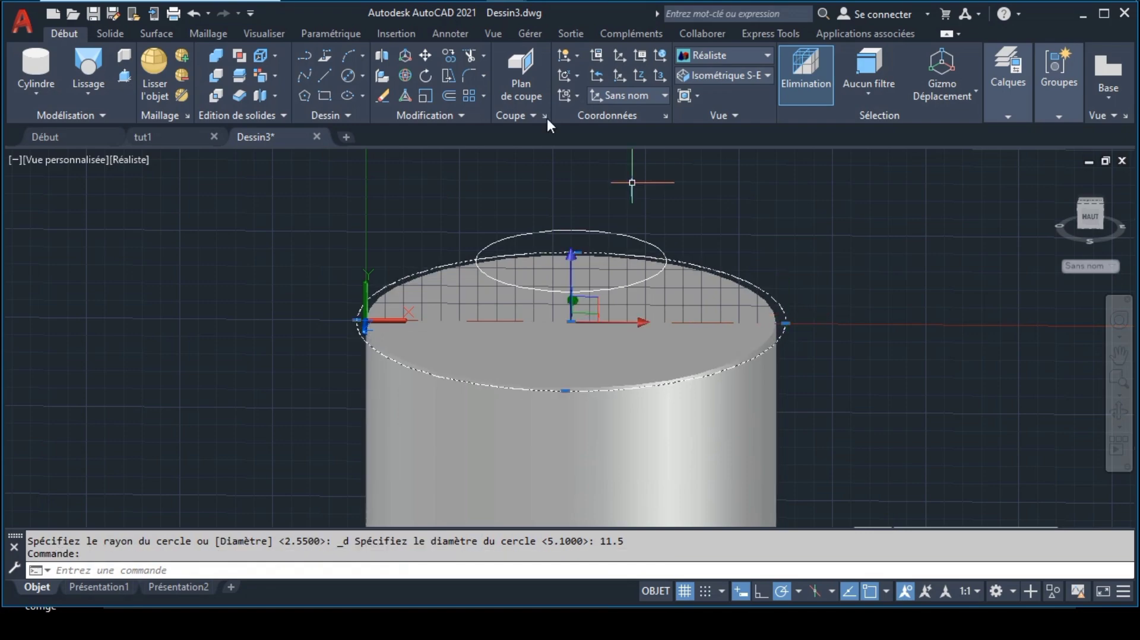
{"action": "left_click", "coordinate": [389, 95]}
{"action": "left_click", "coordinate": [363, 75]}
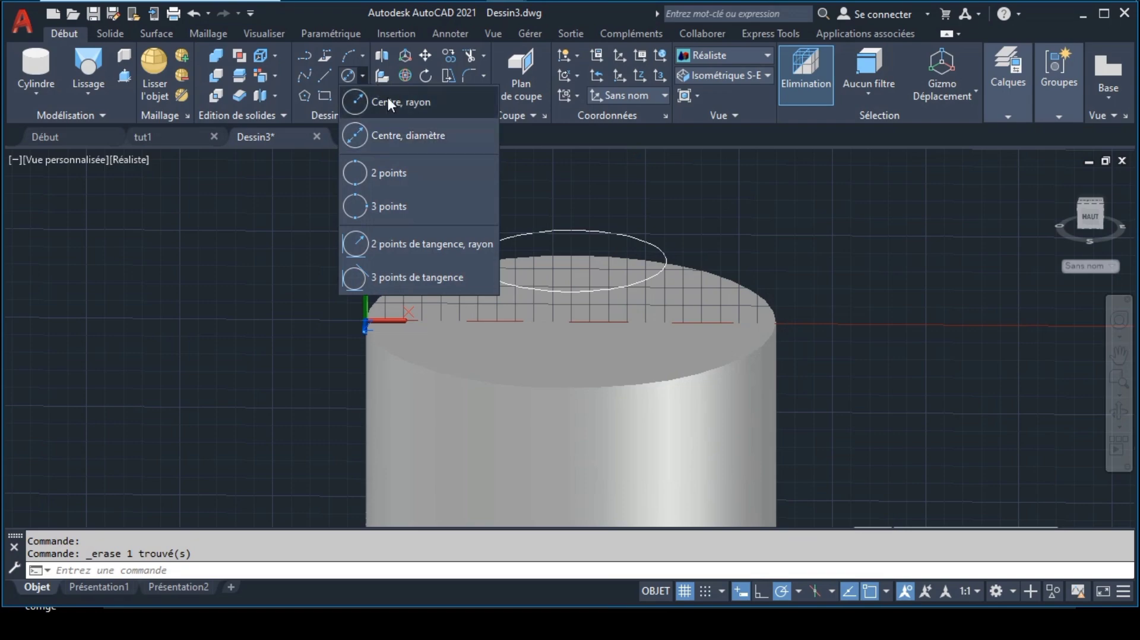
Draw a centre-radius circle from the top-face centre out to the cylinder's top edge.
{"action": "left_click", "coordinate": [387, 98]}
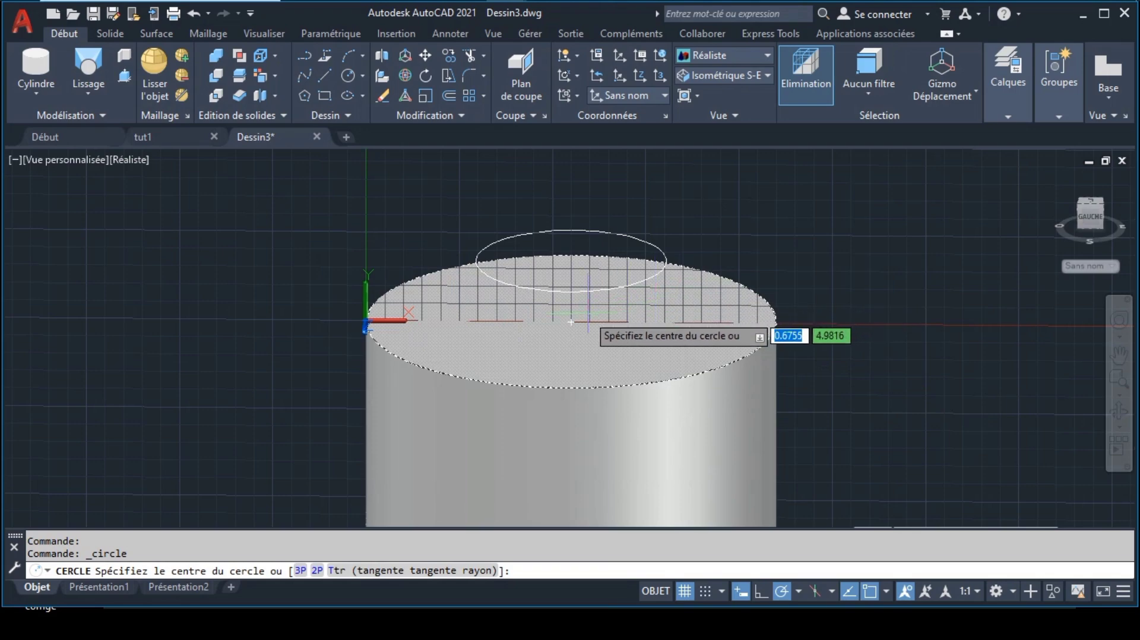
{"action": "left_click", "coordinate": [573, 322]}
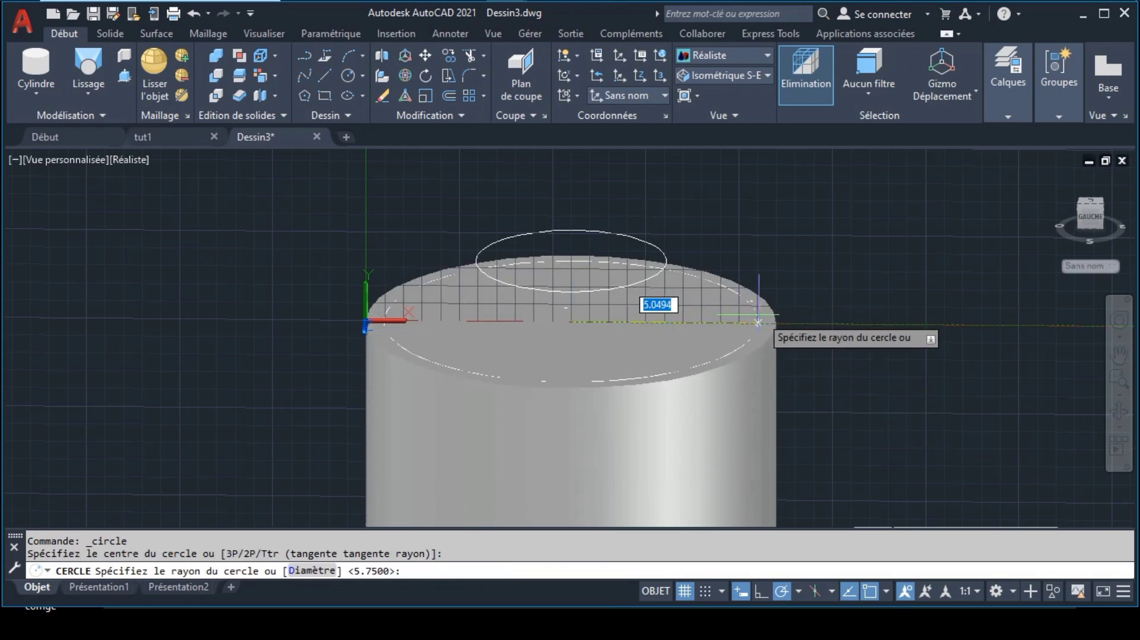
{"action": "left_click", "coordinate": [776, 321]}
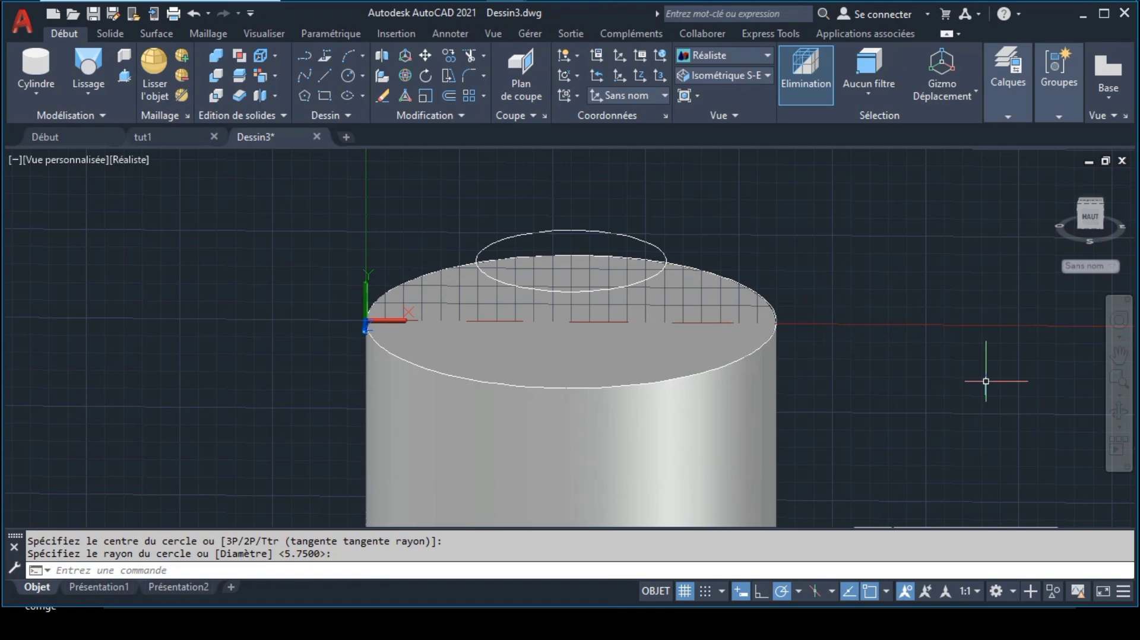
{"action": "left_click", "coordinate": [1110, 416]}
{"action": "left_click_drag", "start_coordinate": [750, 382], "coordinate": [747, 385]}
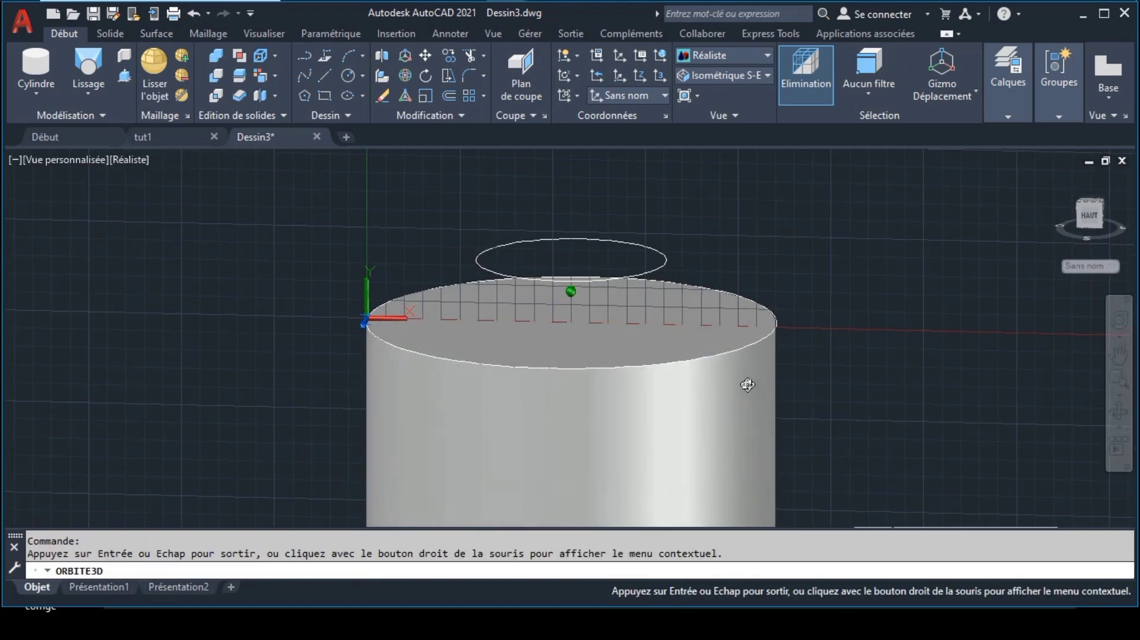
{"action": "key", "text": "Escape"}
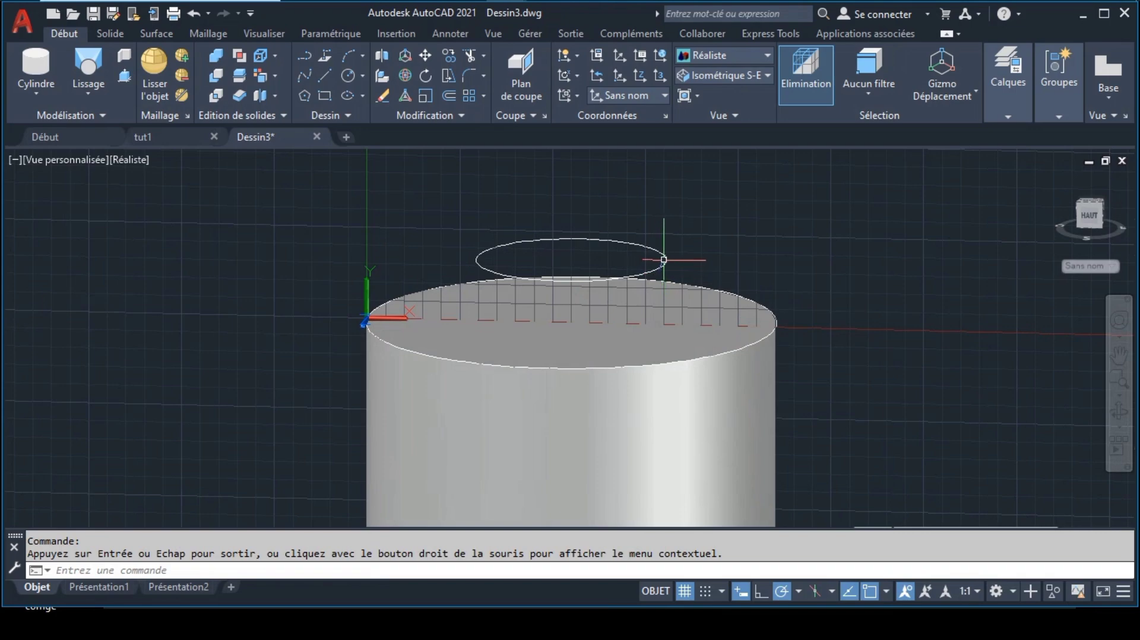
Copy the small upper circle from its centre to a point just beside it.
{"action": "left_click", "coordinate": [631, 241]}
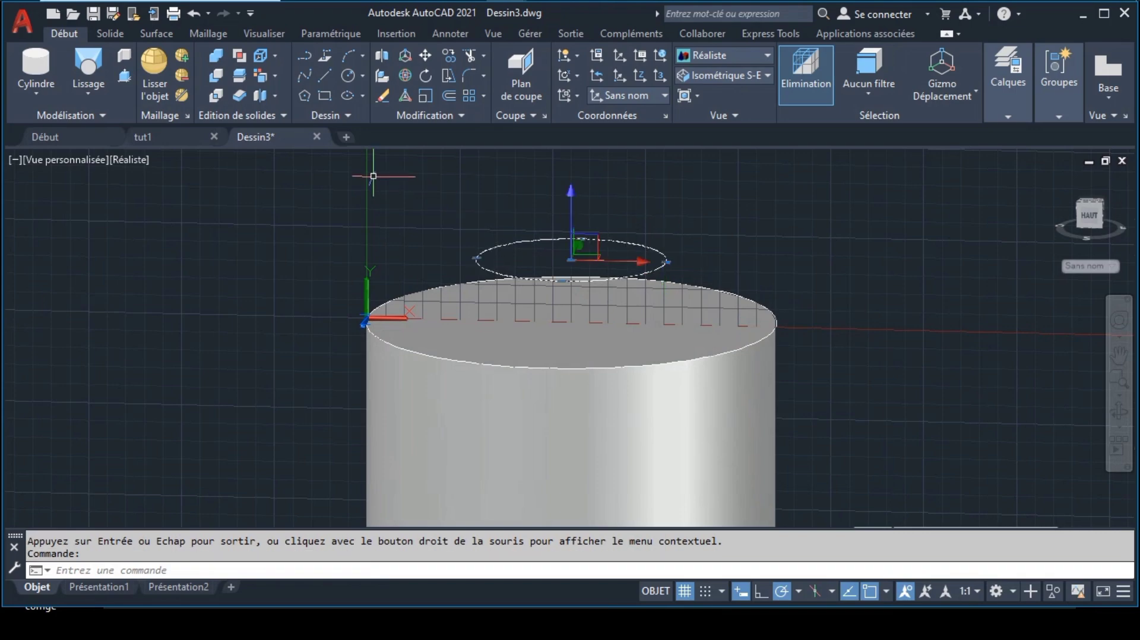
{"action": "left_click", "coordinate": [450, 53]}
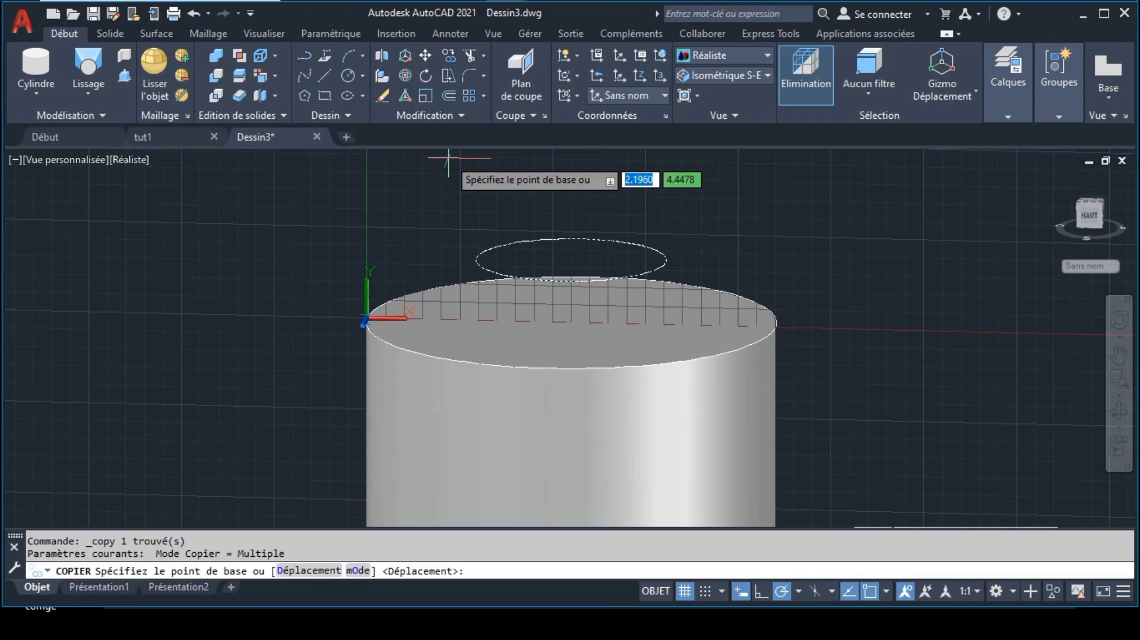
{"action": "left_click", "coordinate": [570, 259]}
{"action": "left_click", "coordinate": [573, 255]}
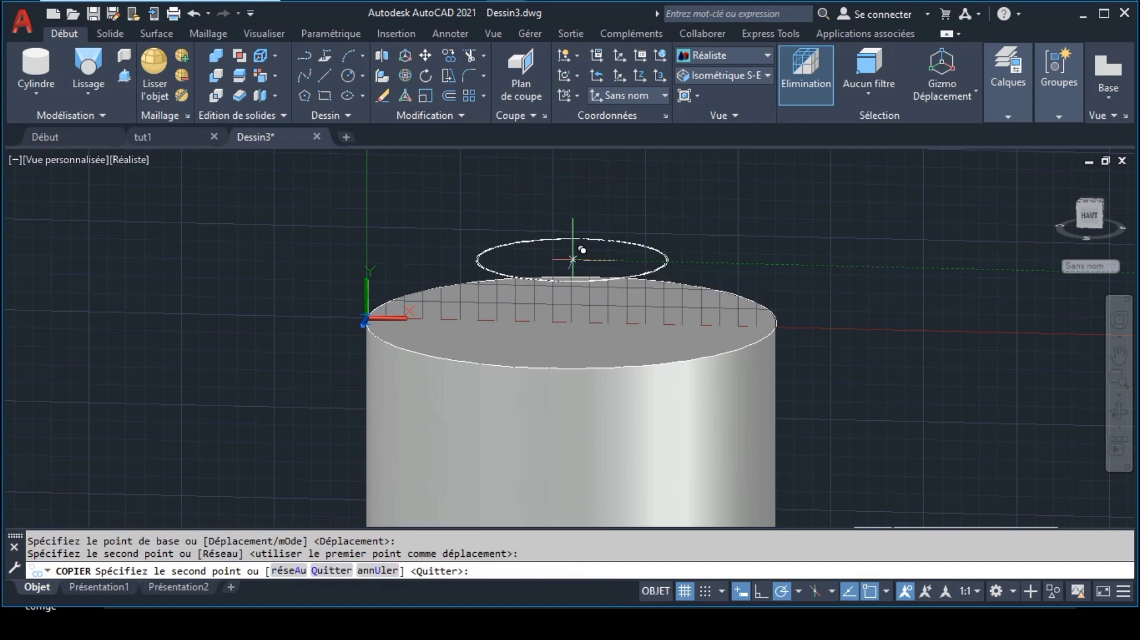
{"action": "key", "text": "Escape"}
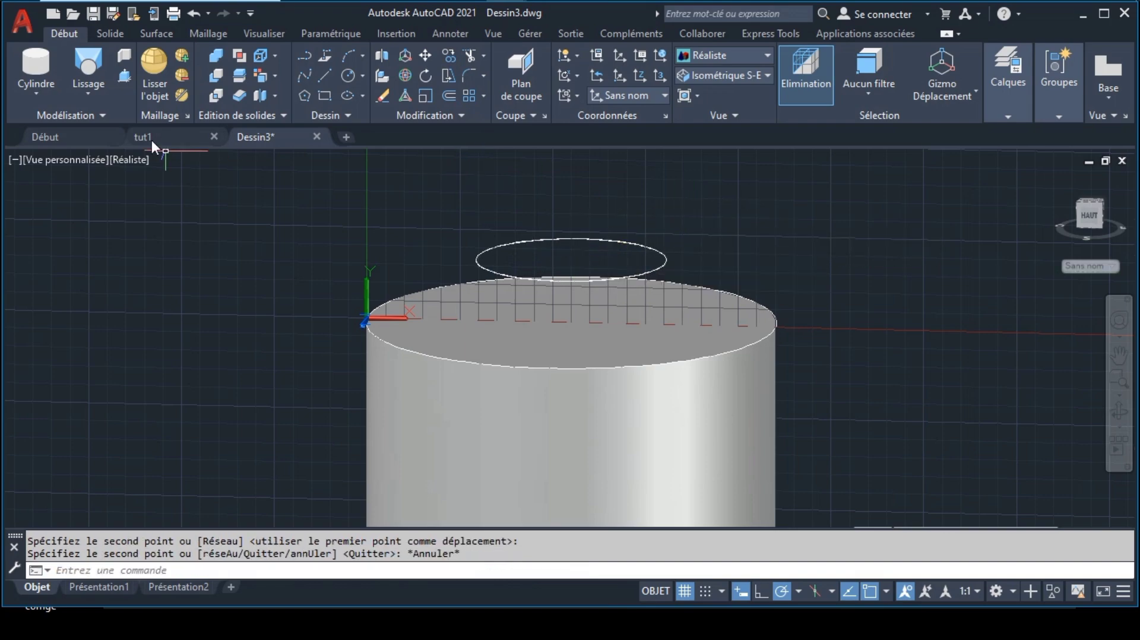
Loft the small upper circle to the top-edge circle, cross-sections only, forming a cone.
{"action": "left_click", "coordinate": [89, 68]}
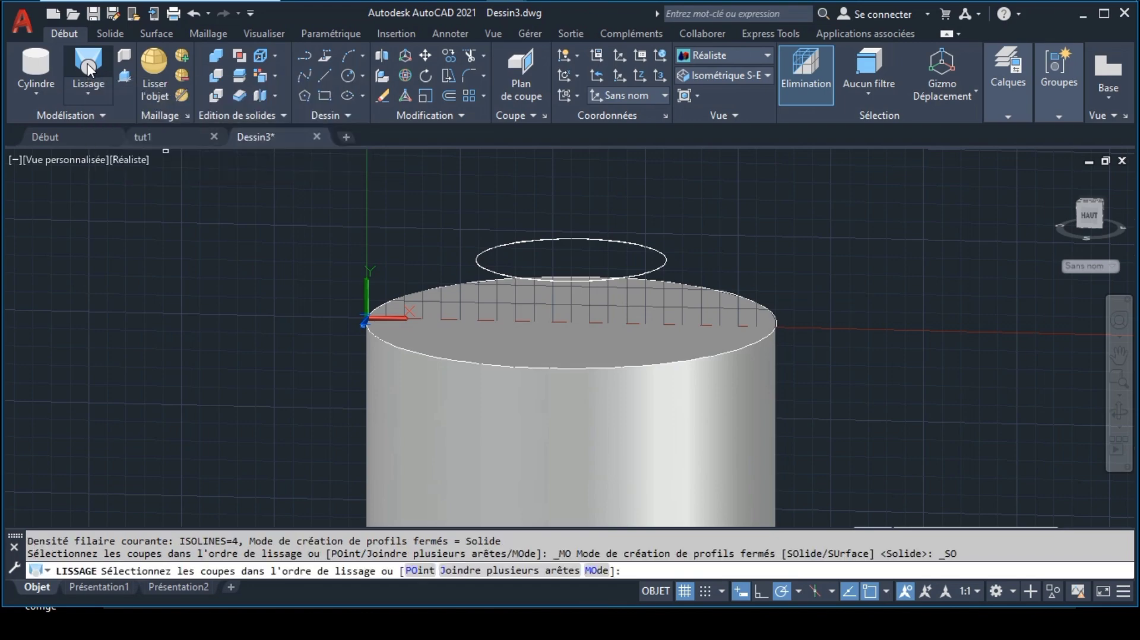
{"action": "left_click", "coordinate": [477, 259]}
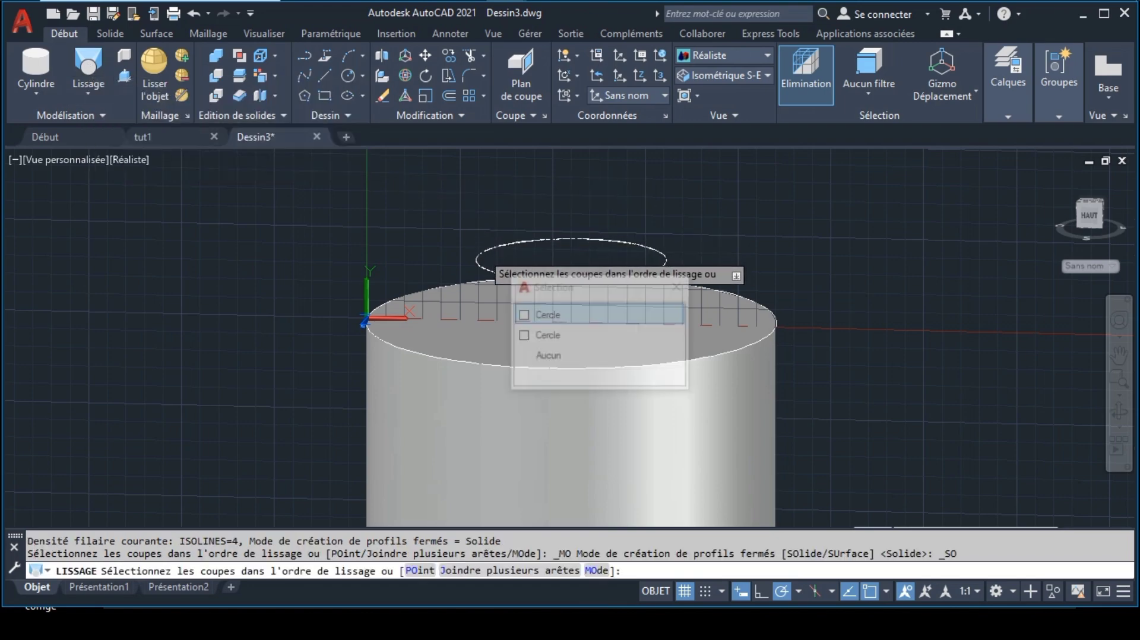
{"action": "left_click", "coordinate": [336, 268]}
{"action": "left_click", "coordinate": [837, 380]}
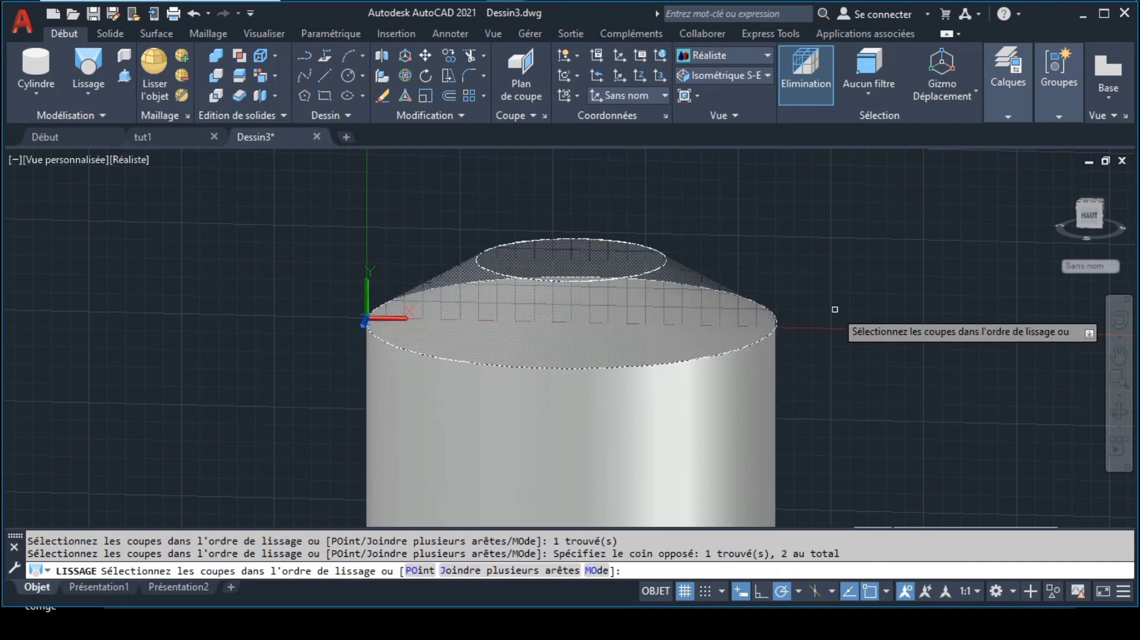
{"action": "key", "text": "Return"}
{"action": "key", "text": "Return"}
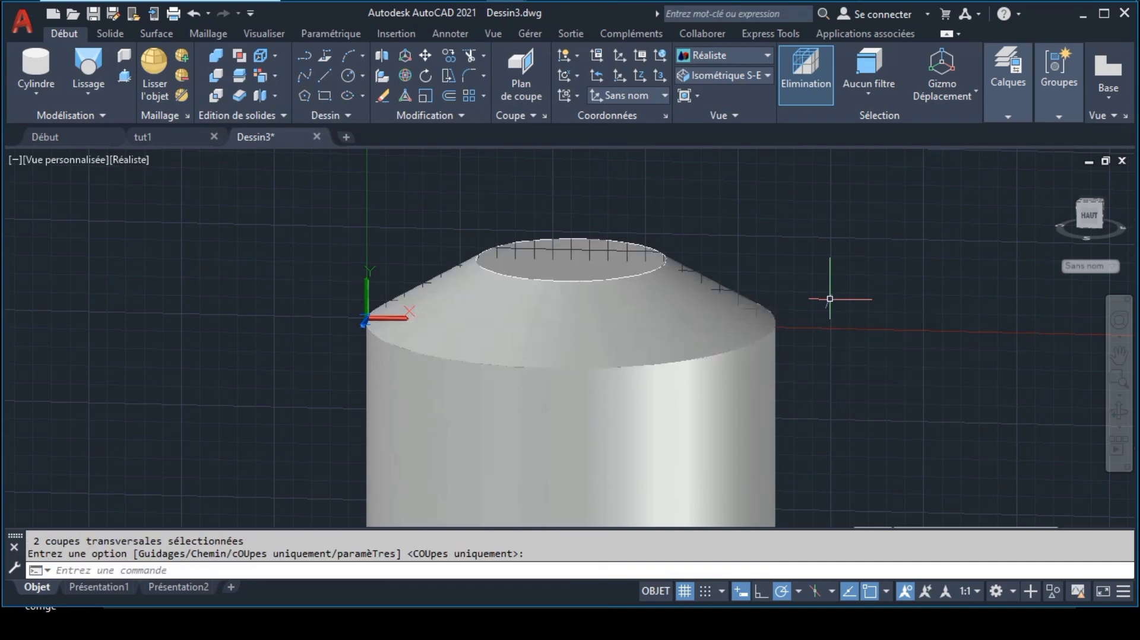
{"action": "key", "text": "Return"}
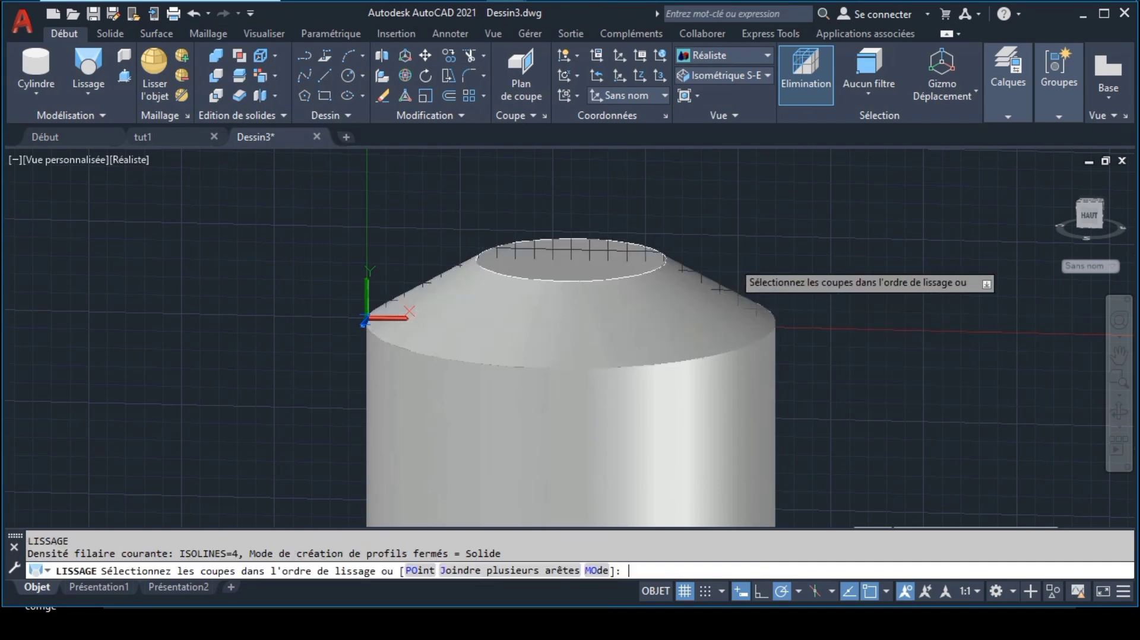
{"action": "key", "text": "Return"}
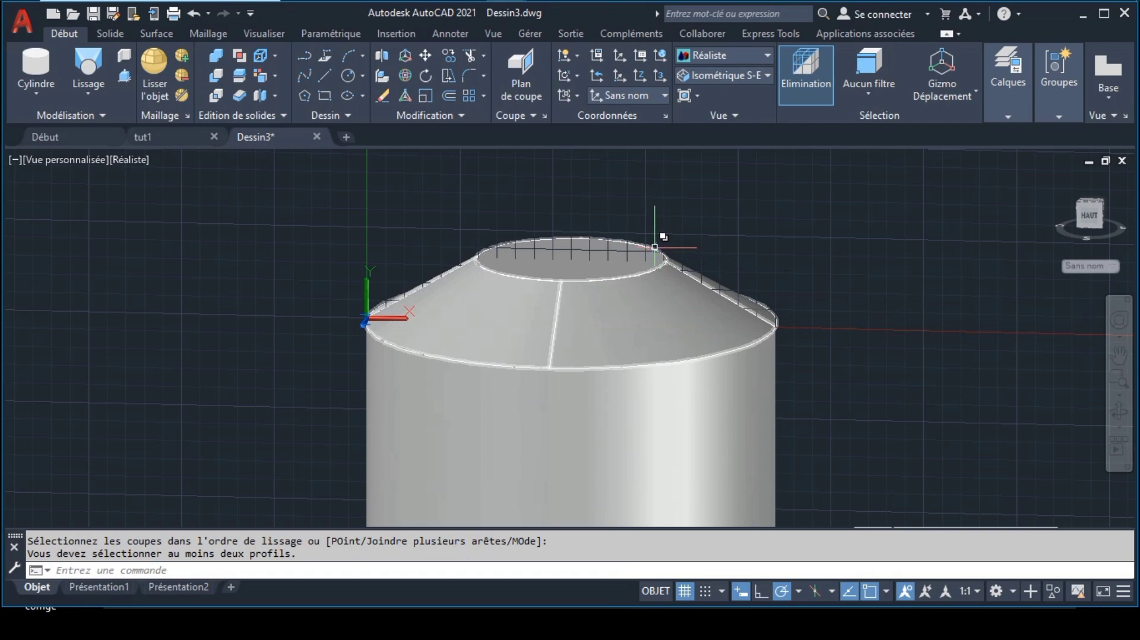
Window-select the small 5.1-diameter circle at the top of the cone.
{"action": "left_click", "coordinate": [461, 216]}
{"action": "left_click", "coordinate": [705, 323]}
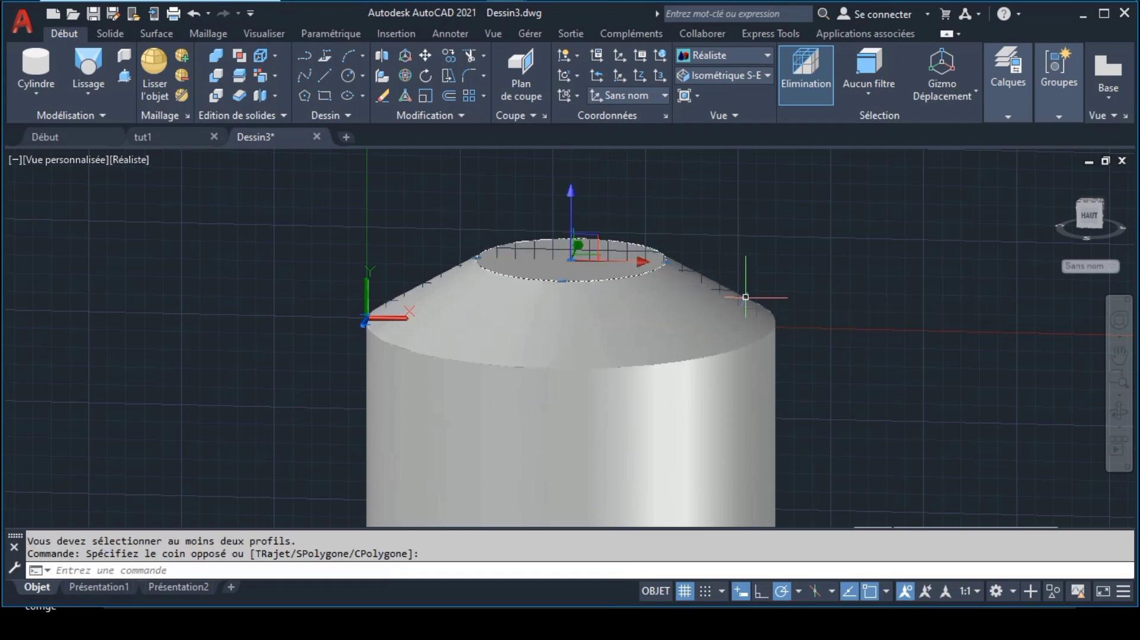
{"action": "left_click", "coordinate": [110, 89]}
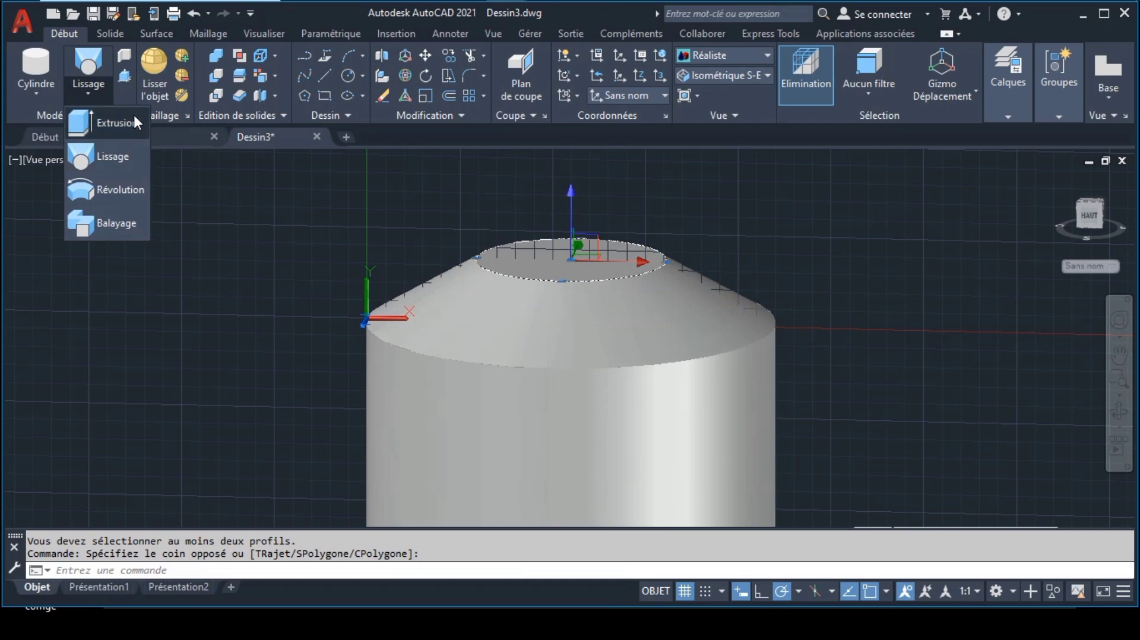
Extrude the raised 5.1 circle upward into a tall, thin rod.
{"action": "left_click", "coordinate": [128, 118]}
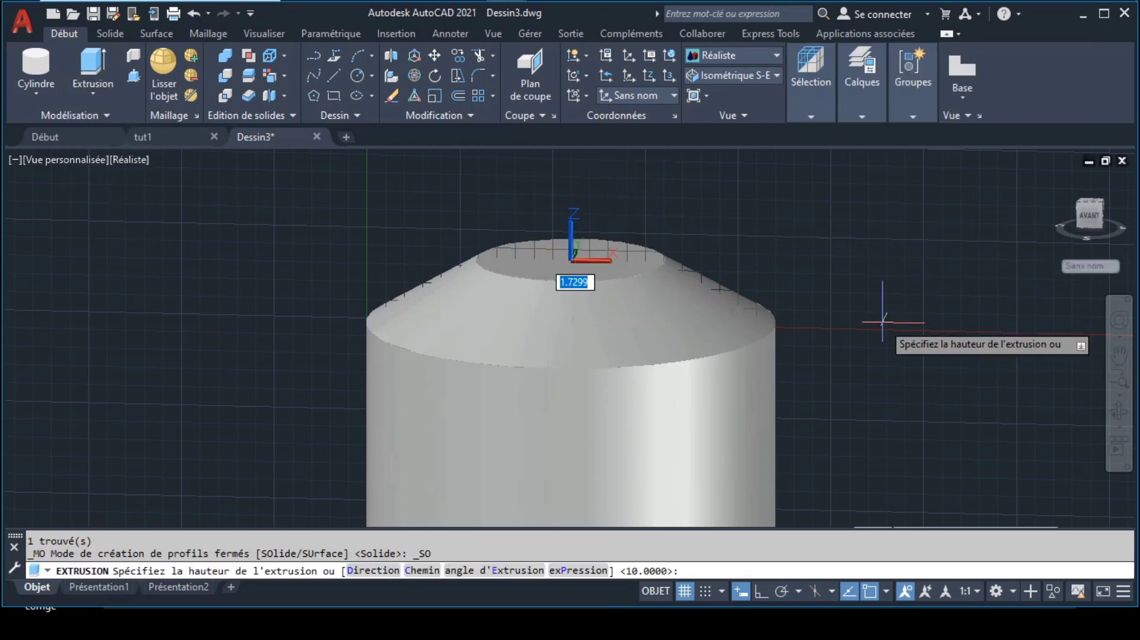
{"action": "left_click", "coordinate": [1120, 395]}
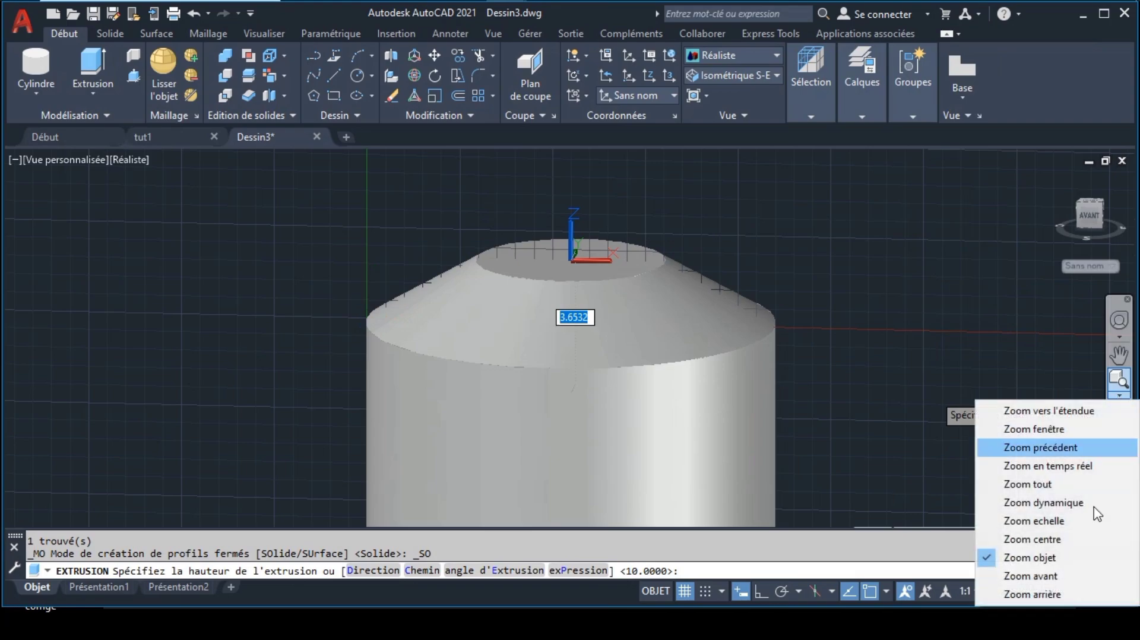
{"action": "left_click", "coordinate": [1060, 594]}
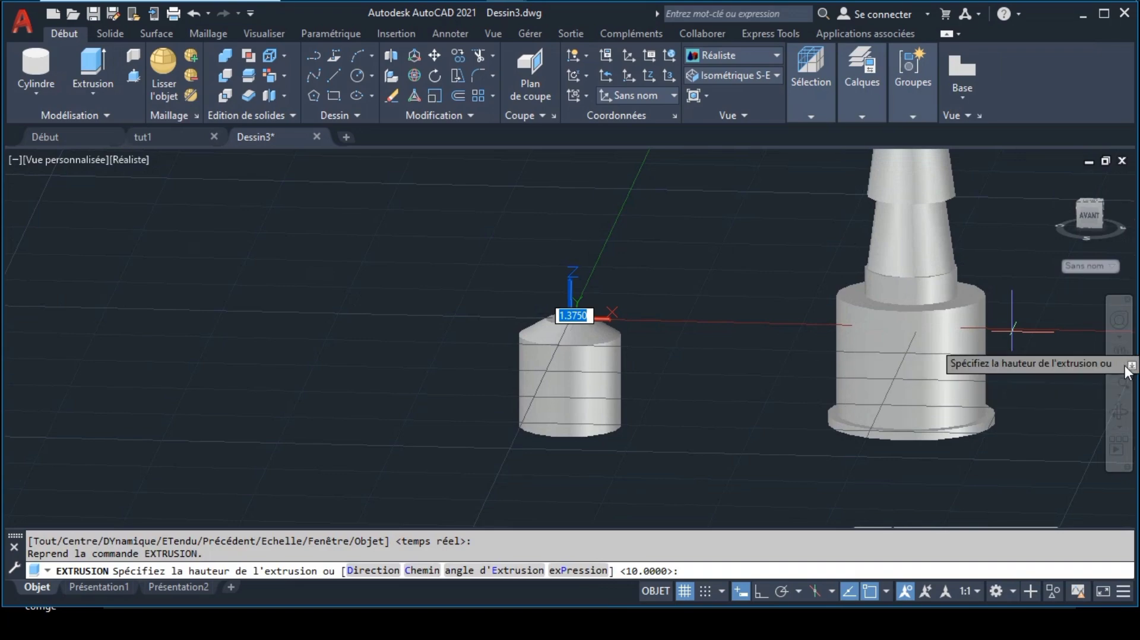
{"action": "left_click", "coordinate": [1118, 355]}
{"action": "left_click_drag", "start_coordinate": [765, 330], "coordinate": [740, 471]}
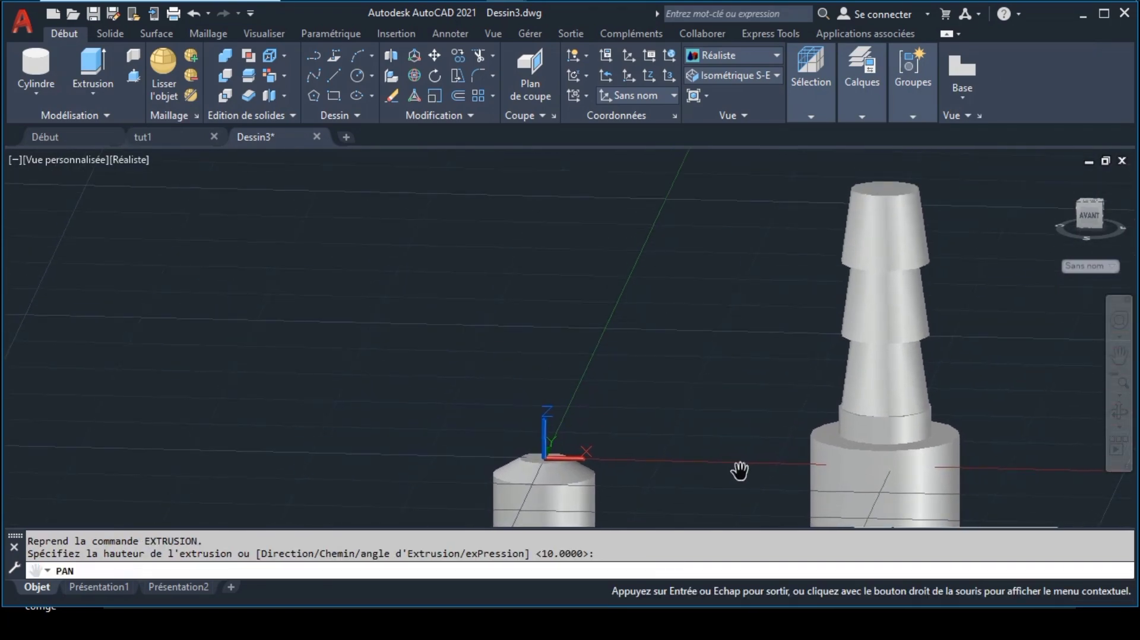
{"action": "key", "text": "Escape"}
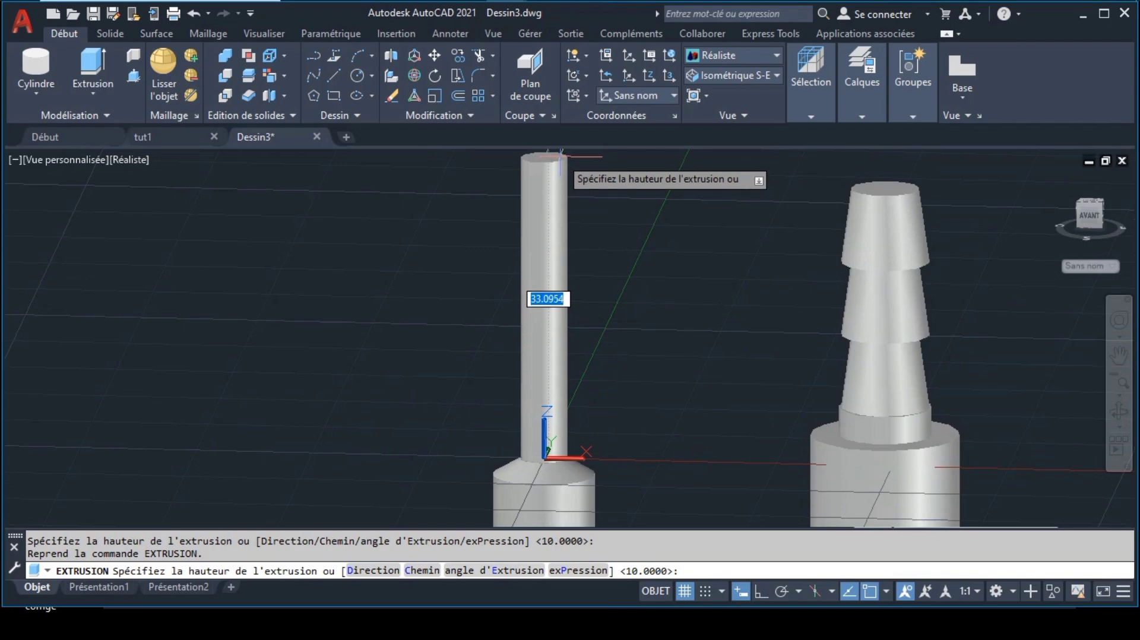
{"action": "left_click", "coordinate": [560, 156]}
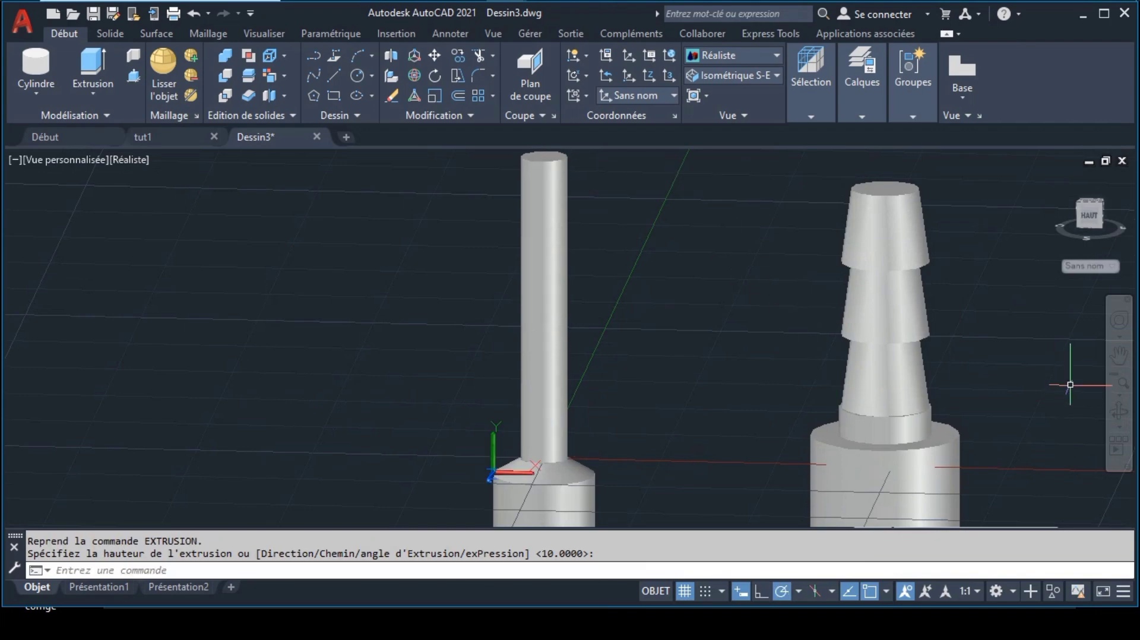
Reframe the view so the barbed body and the rod sit centred side by side.
{"action": "left_click", "coordinate": [1119, 356]}
{"action": "left_click_drag", "start_coordinate": [861, 308], "coordinate": [839, 247]}
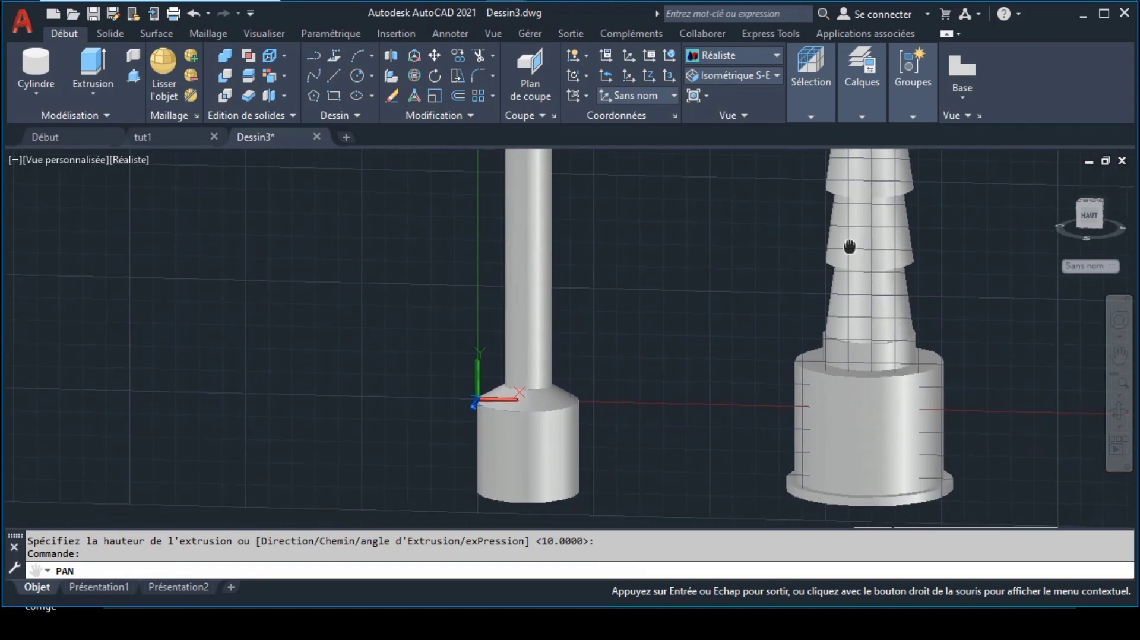
{"action": "left_click_drag", "start_coordinate": [820, 318], "coordinate": [817, 304]}
{"action": "key", "text": "Escape"}
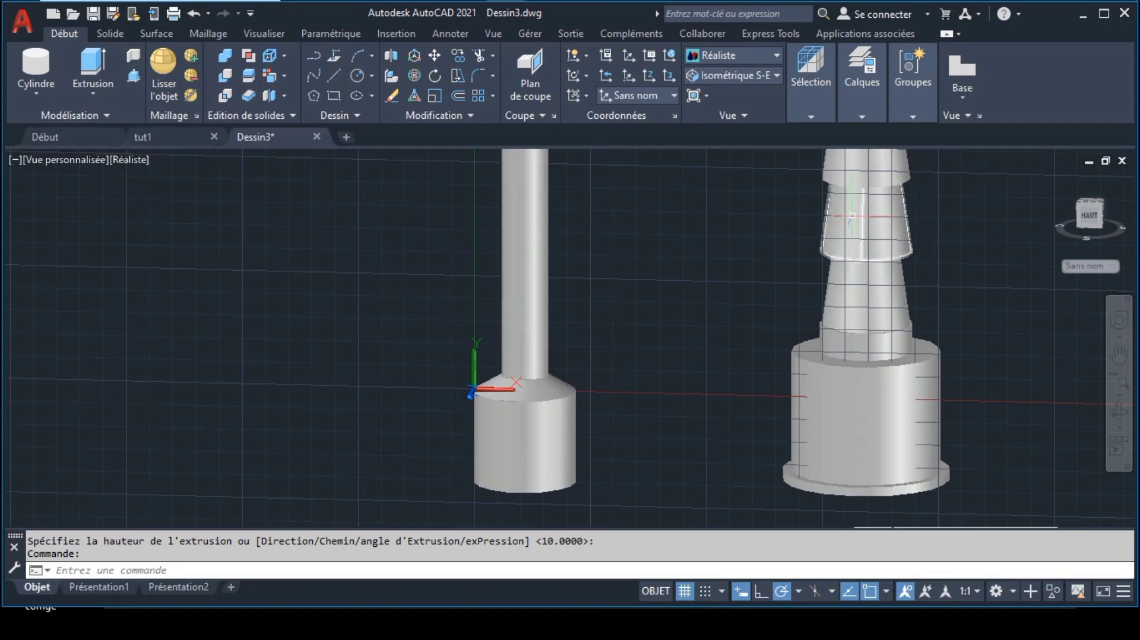
{"action": "left_click", "coordinate": [1119, 381]}
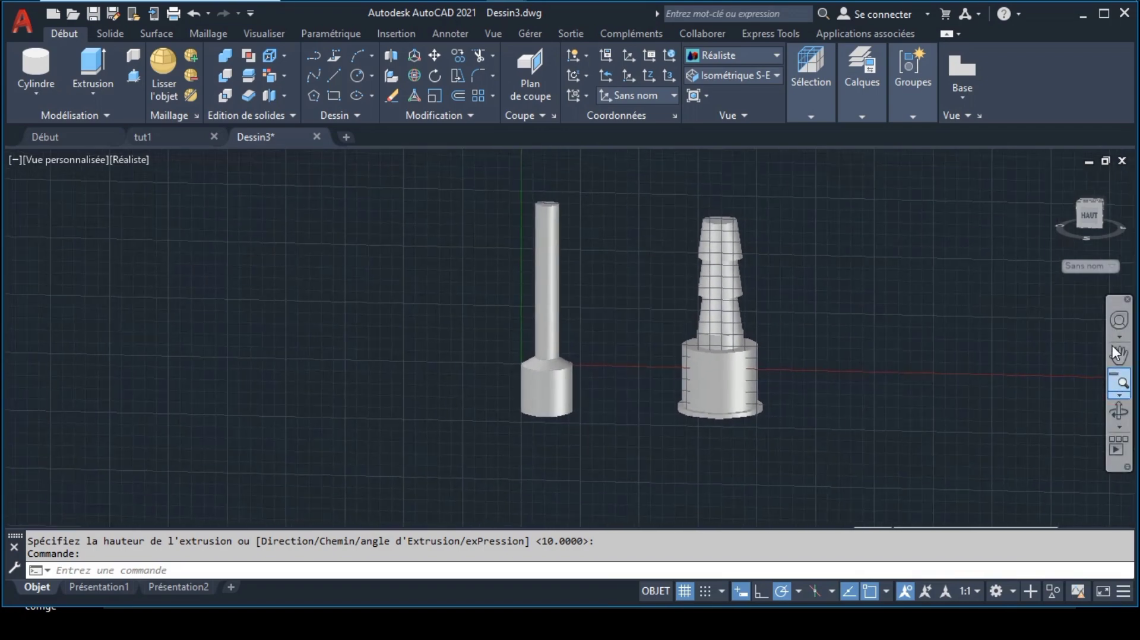
{"action": "left_click", "coordinate": [1119, 355]}
{"action": "left_click_drag", "start_coordinate": [908, 322], "coordinate": [837, 360]}
{"action": "key", "text": "Escape"}
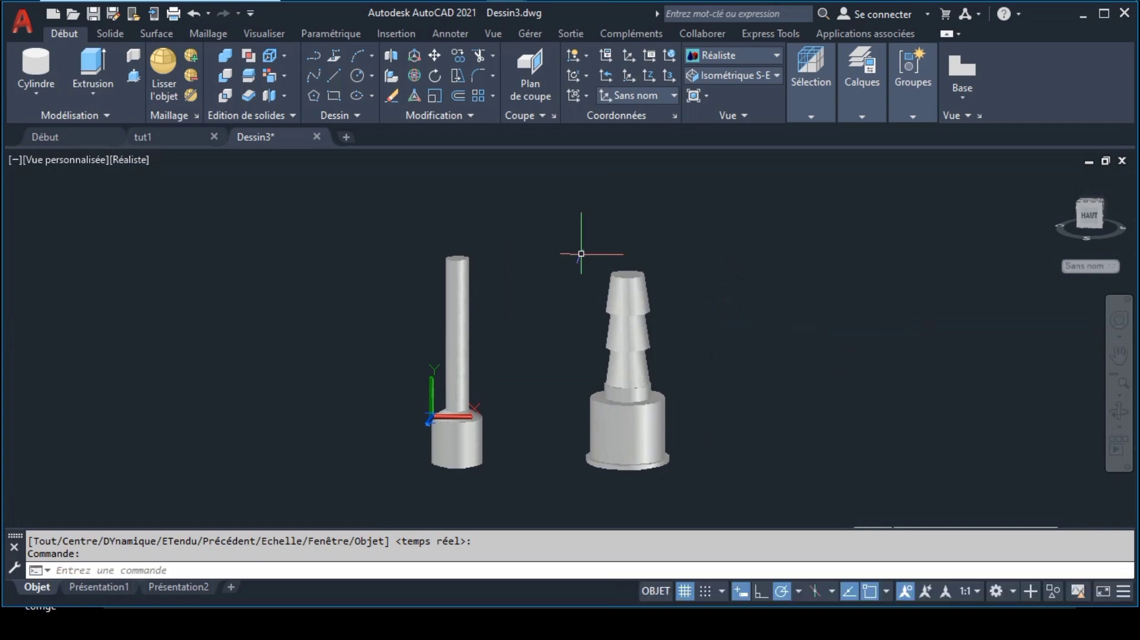
Union the barbed body's six solids into a single solid.
{"action": "left_click", "coordinate": [227, 58]}
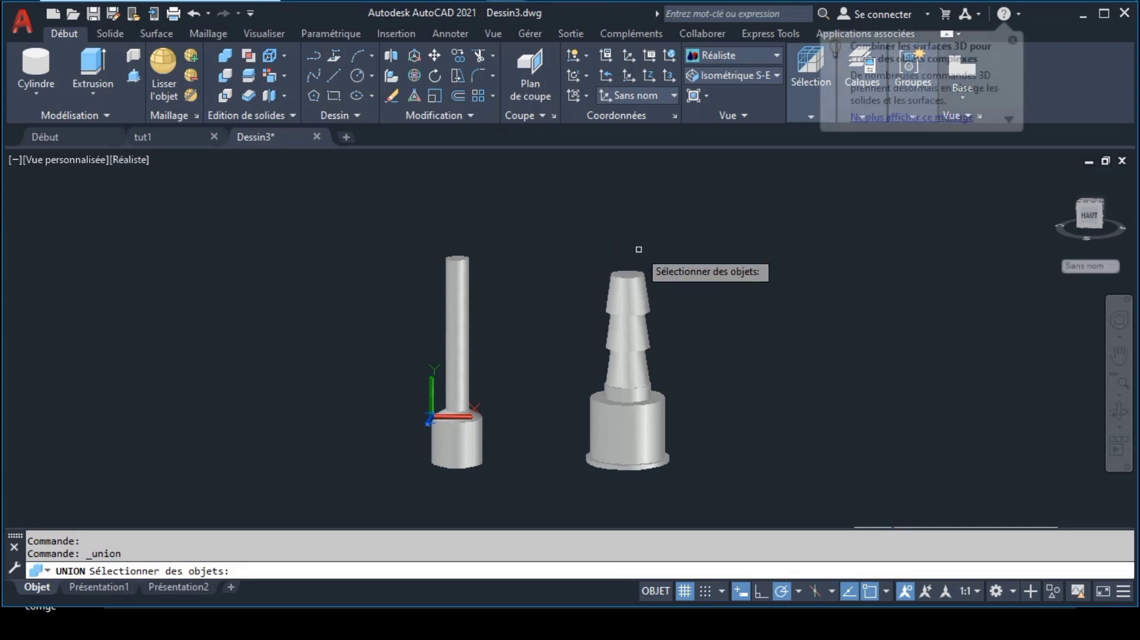
{"action": "left_click", "coordinate": [565, 229]}
{"action": "left_click", "coordinate": [725, 502]}
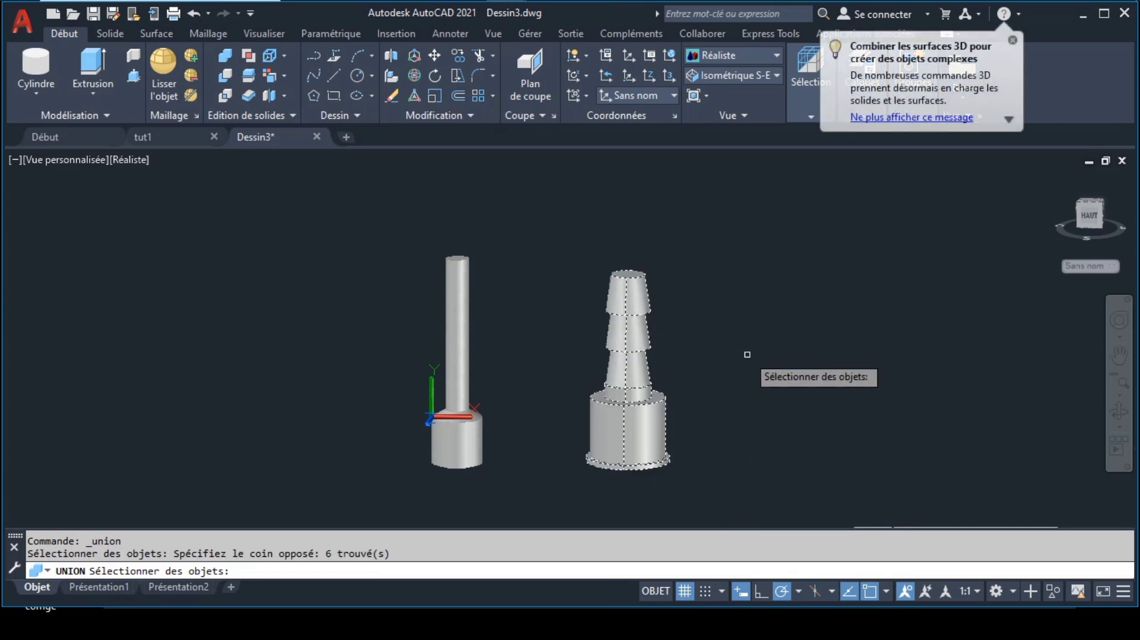
{"action": "key", "text": "Return"}
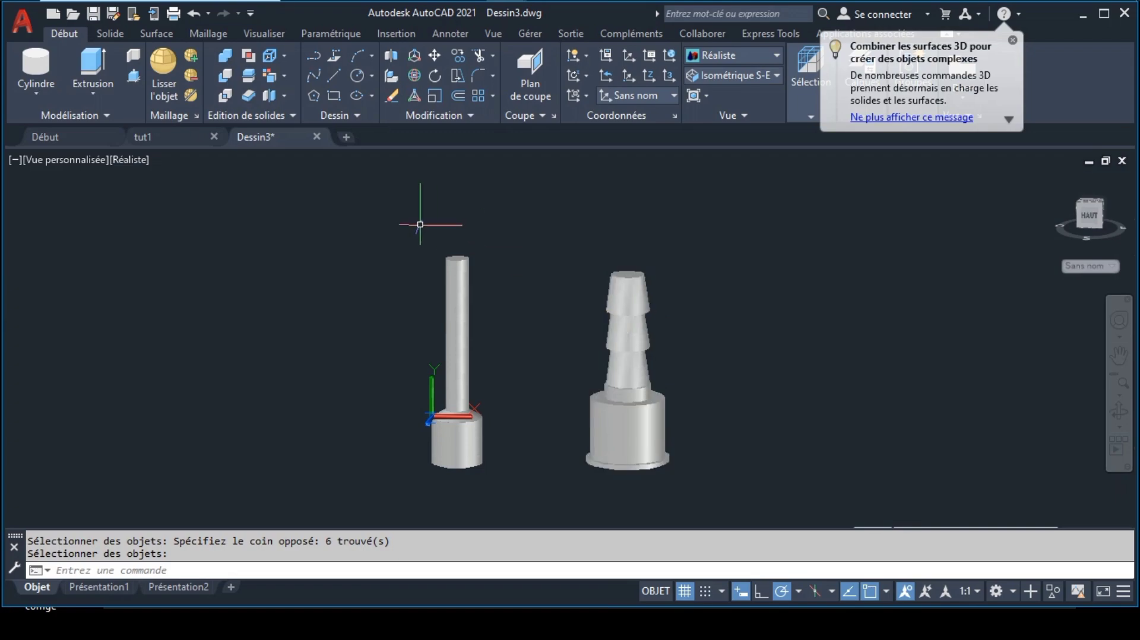
Union the bore rod's three solids into a single solid.
{"action": "key", "text": "Return"}
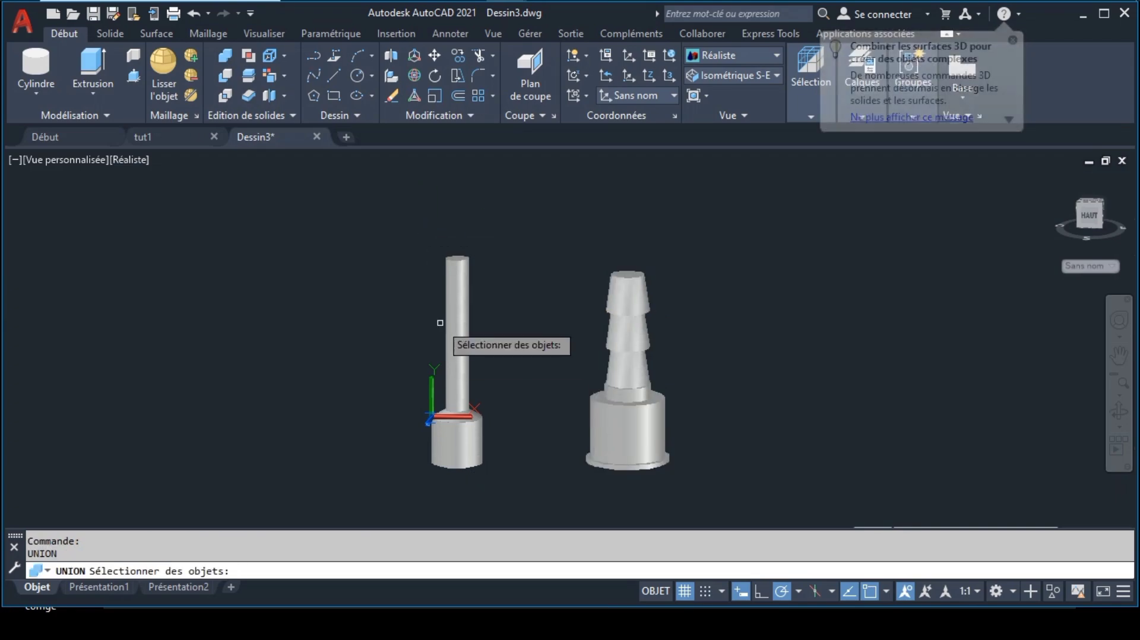
{"action": "left_click", "coordinate": [403, 225]}
{"action": "left_click", "coordinate": [499, 491]}
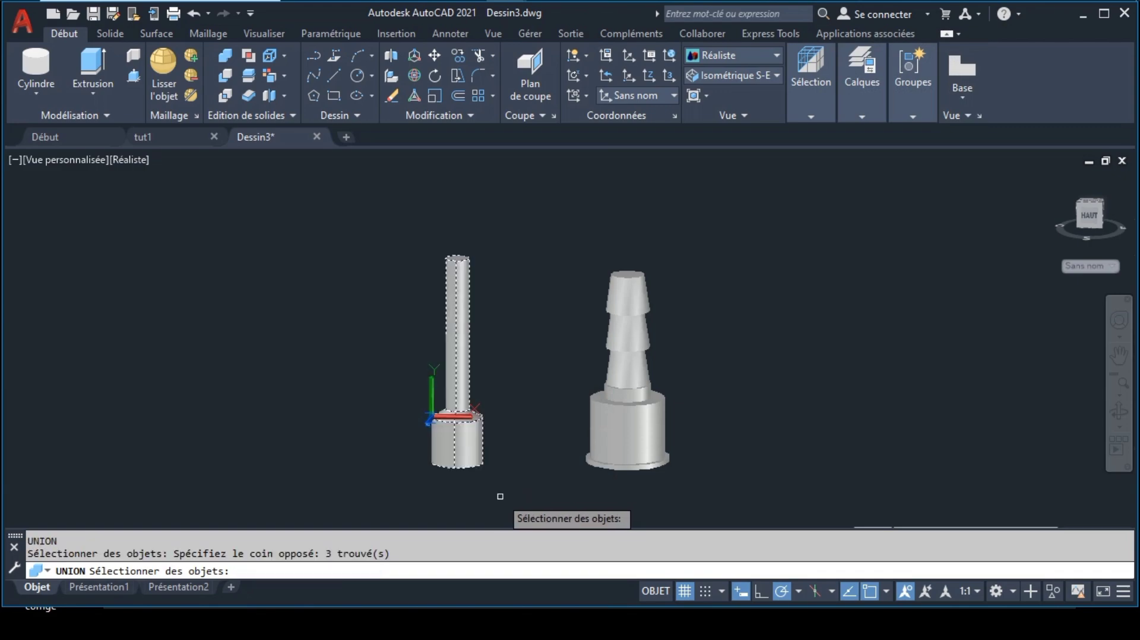
{"action": "key", "text": "Return"}
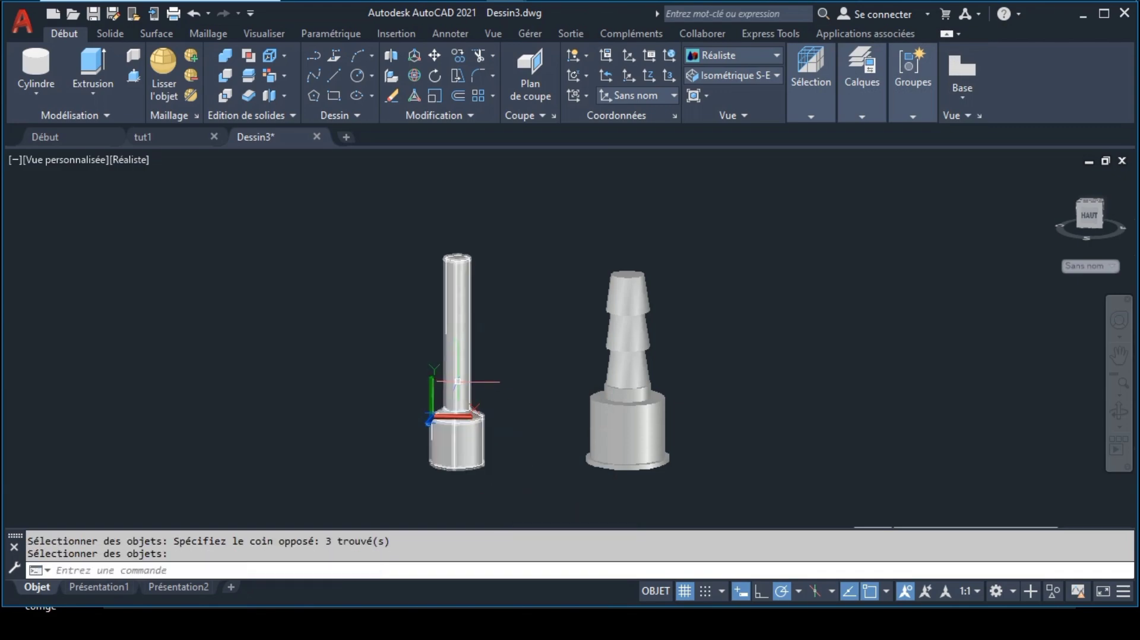
{"action": "key", "text": "Return"}
{"action": "left_click", "coordinate": [457, 385]}
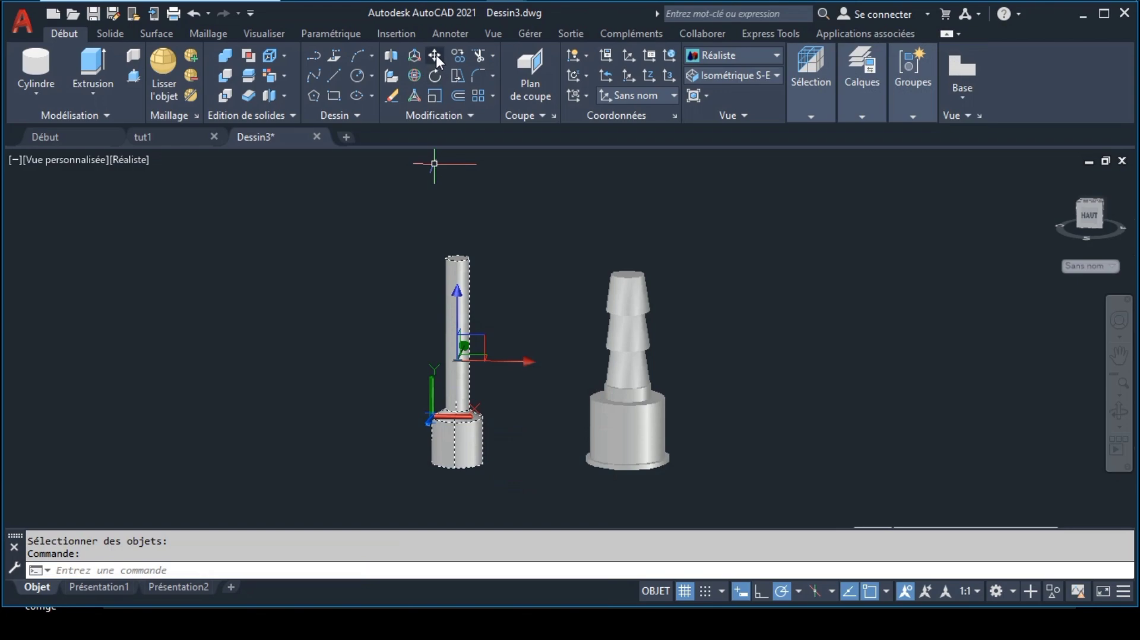
Move the rod solid from its base centre onto the barbed body's base centre.
{"action": "left_click", "coordinate": [435, 55]}
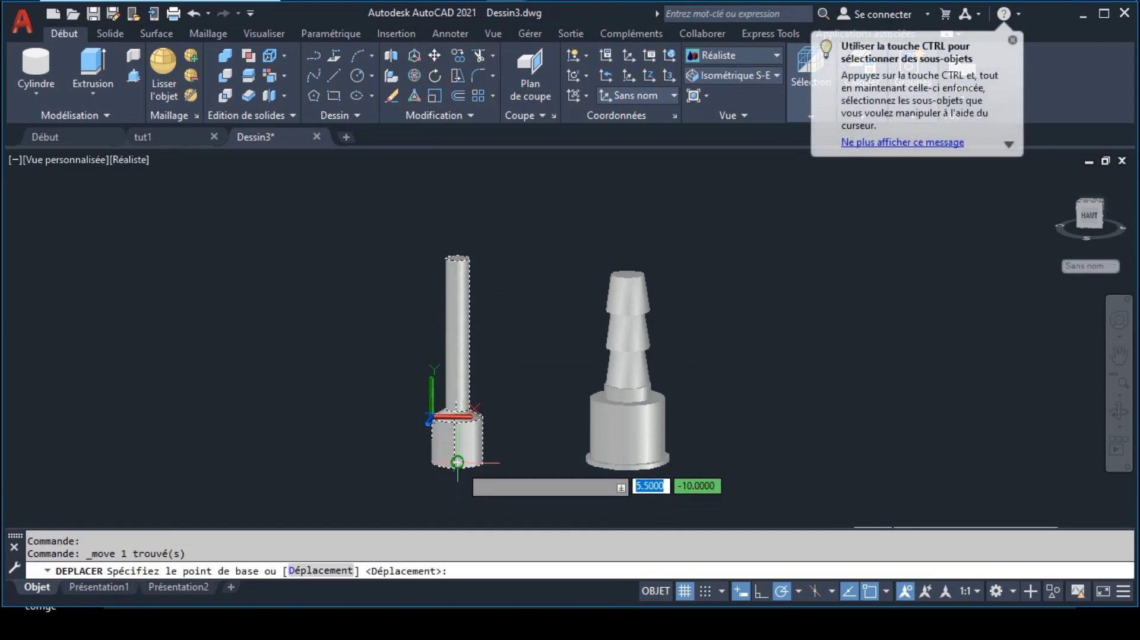
{"action": "left_click", "coordinate": [459, 464]}
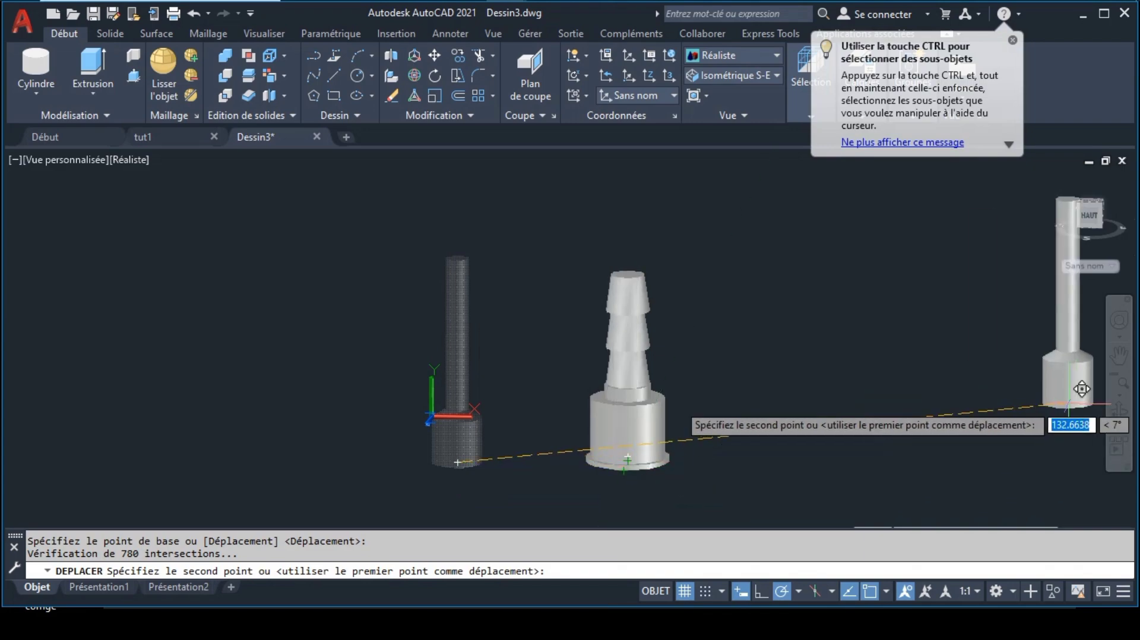
{"action": "mouse_move", "coordinate": [1045, 415]}
{"action": "middle_mouse_down", "text": "shift"}
{"action": "mouse_move", "coordinate": [842, 388]}
{"action": "mouse_move", "coordinate": [852, 358]}
{"action": "middle_mouse_up", "text": "shift"}
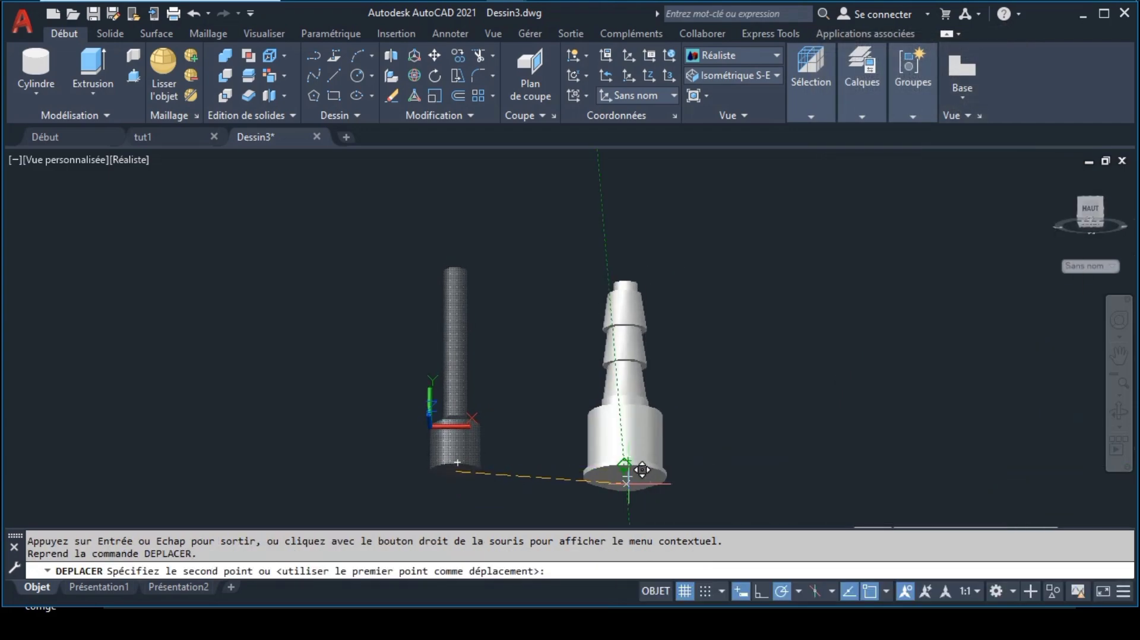
{"action": "left_click", "coordinate": [627, 474]}
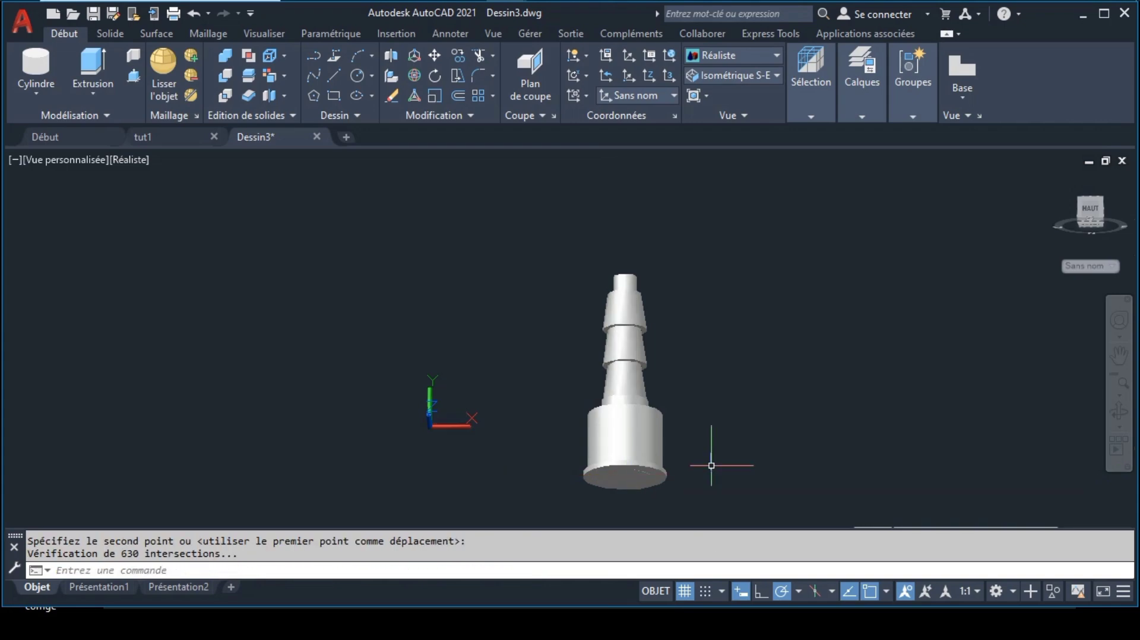
{"action": "left_click", "coordinate": [1119, 397]}
{"action": "left_click", "coordinate": [1051, 581]}
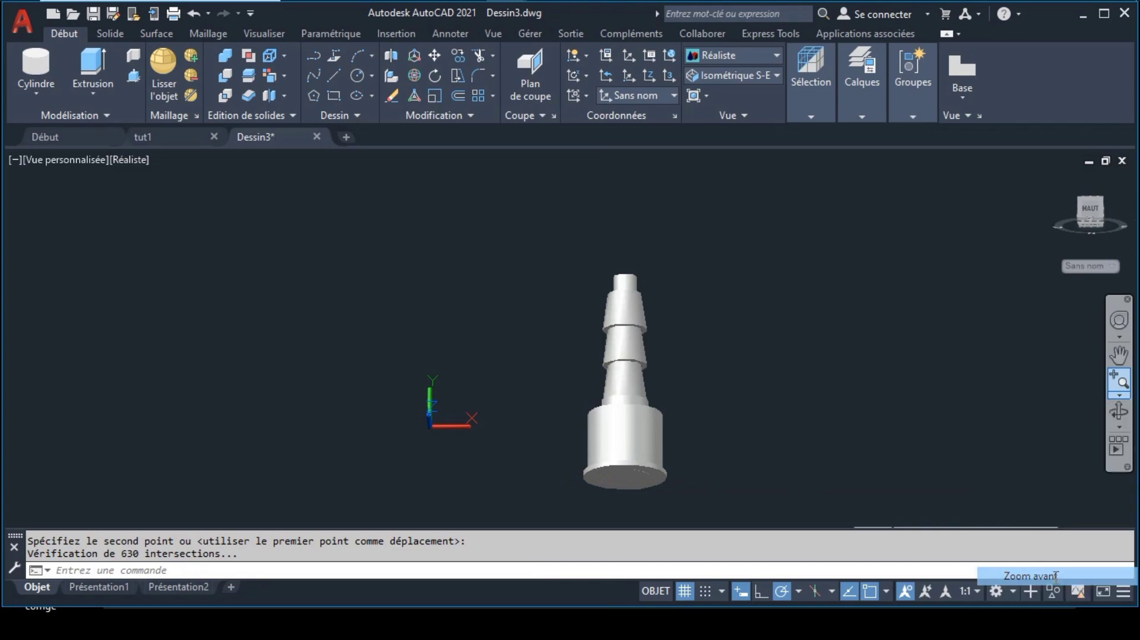
Subtract the inner rod from the outer barbed body, leaving a through bore.
{"action": "left_click", "coordinate": [1120, 355]}
{"action": "left_click_drag", "start_coordinate": [786, 377], "coordinate": [668, 173]}
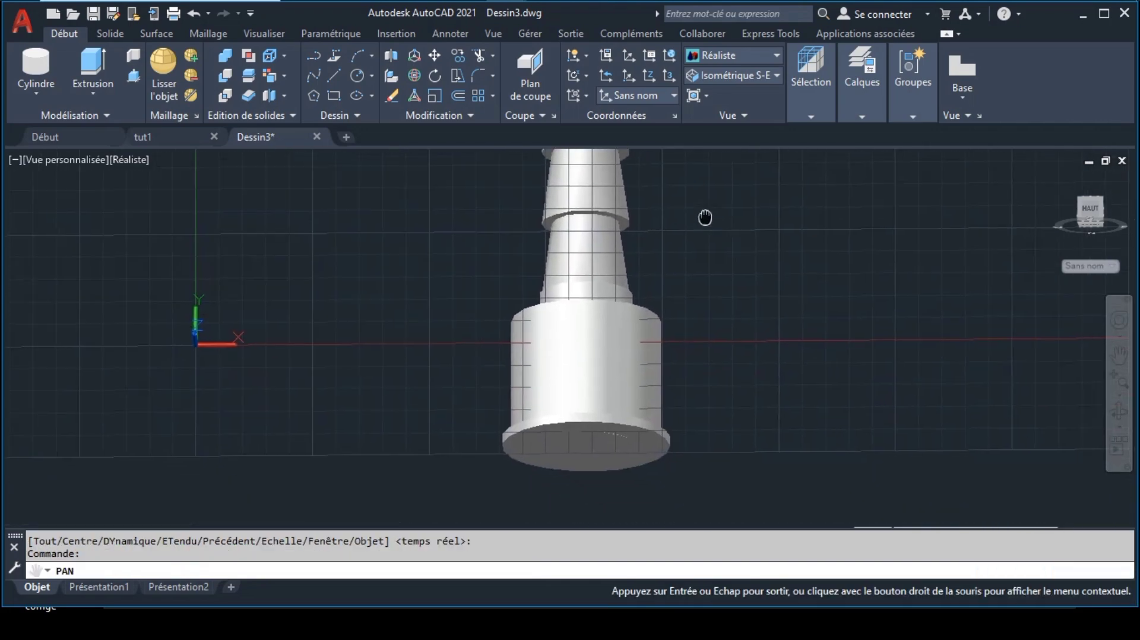
{"action": "key", "text": "Escape"}
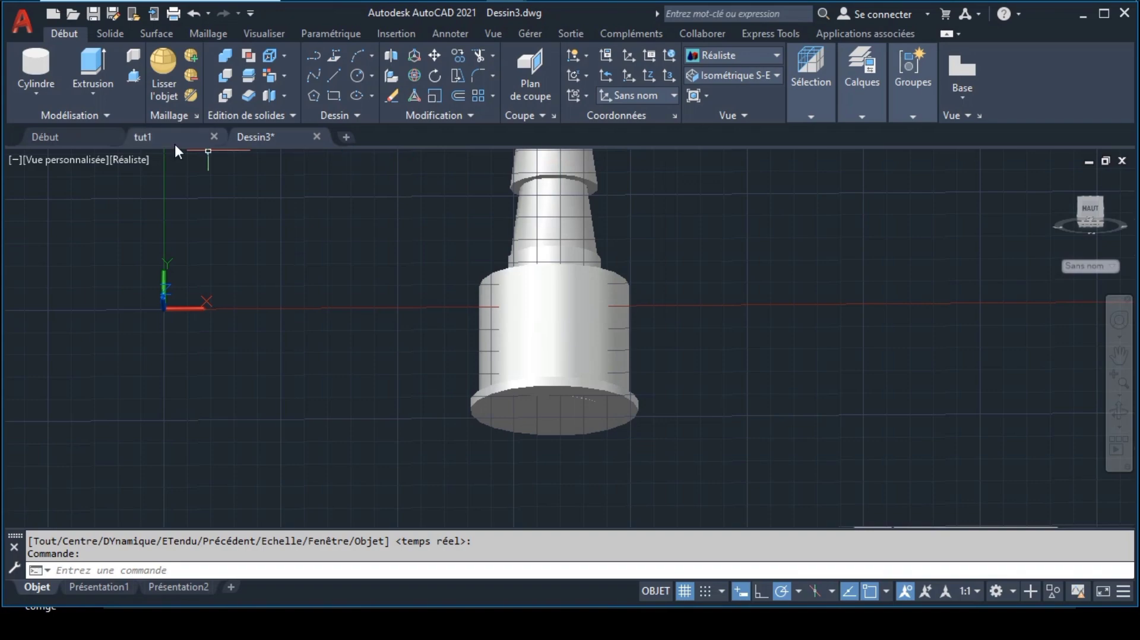
{"action": "left_click", "coordinate": [223, 78]}
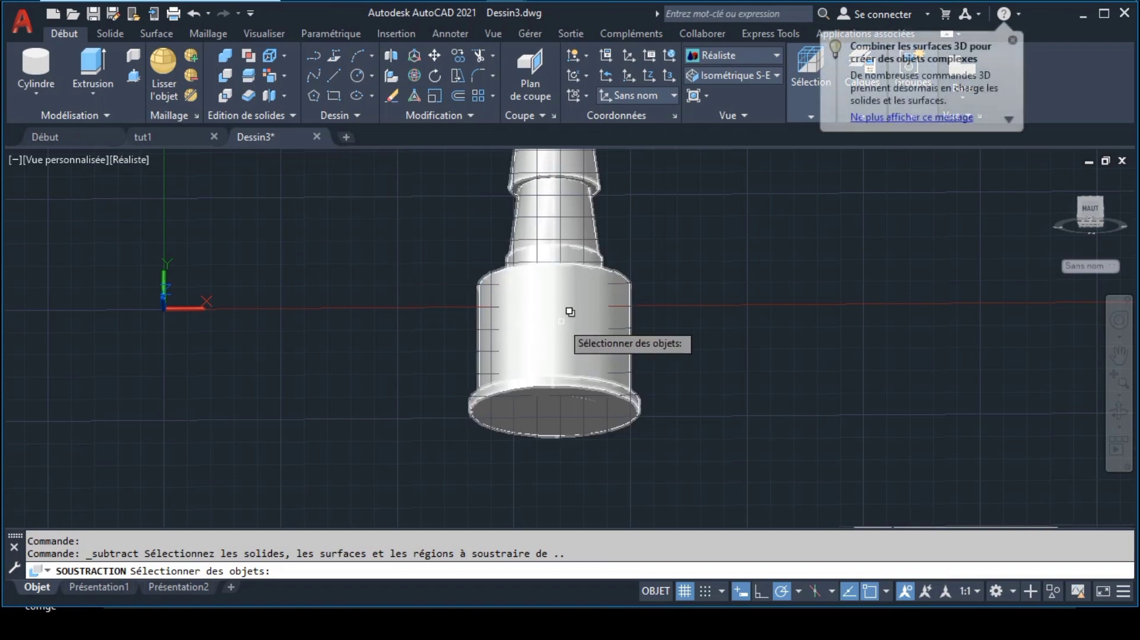
{"action": "left_click", "coordinate": [587, 333]}
{"action": "key", "text": "Return"}
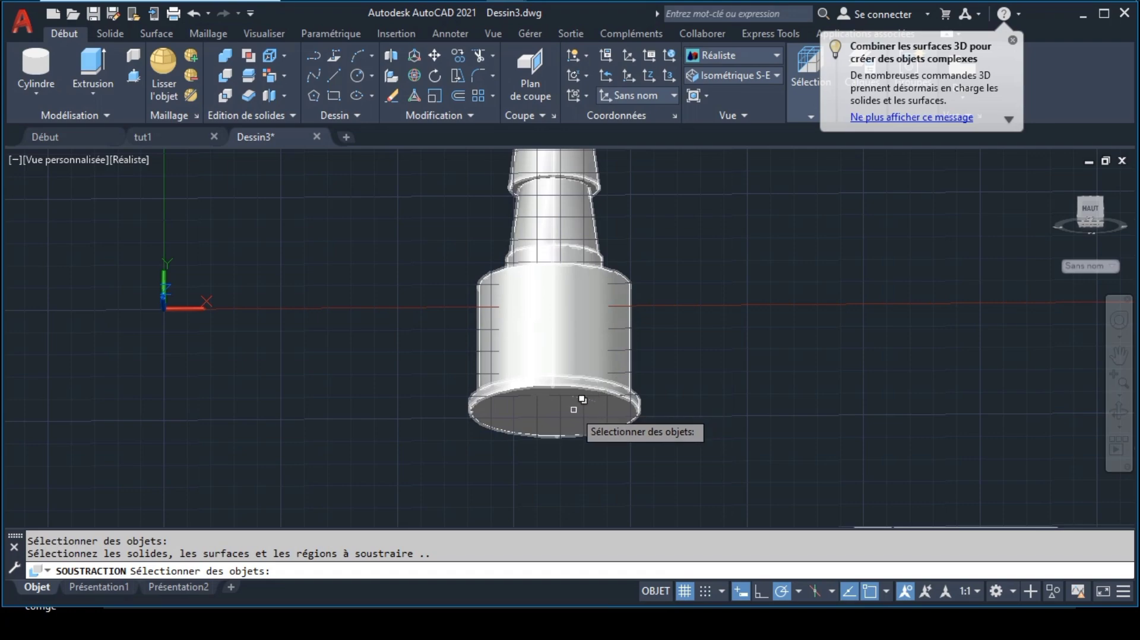
{"action": "left_click", "coordinate": [575, 388]}
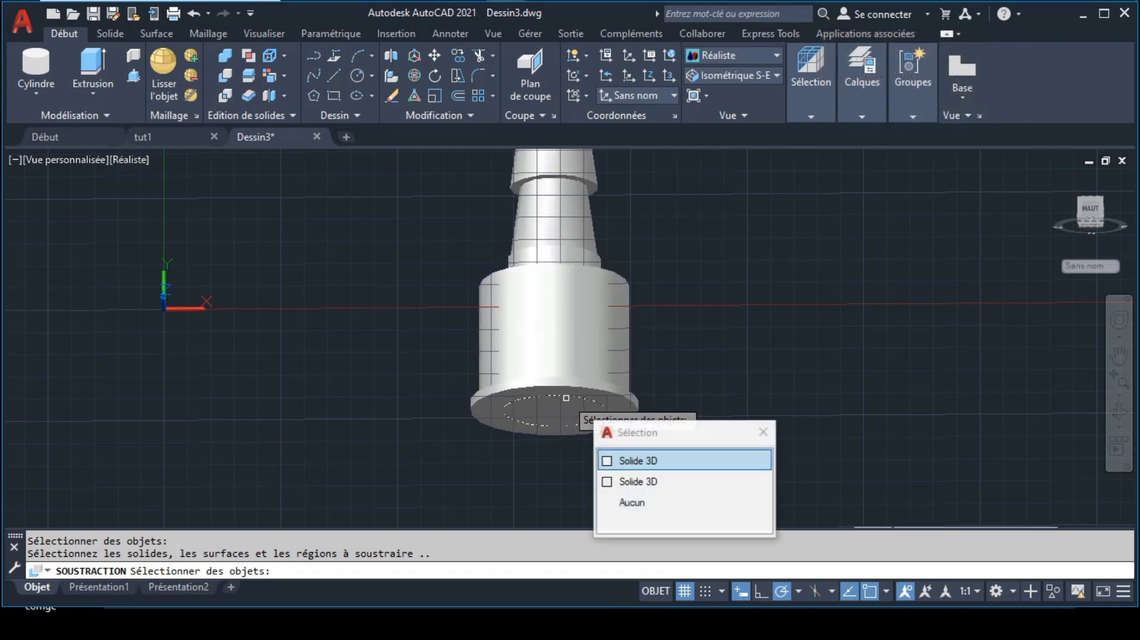
{"action": "key", "text": "Return"}
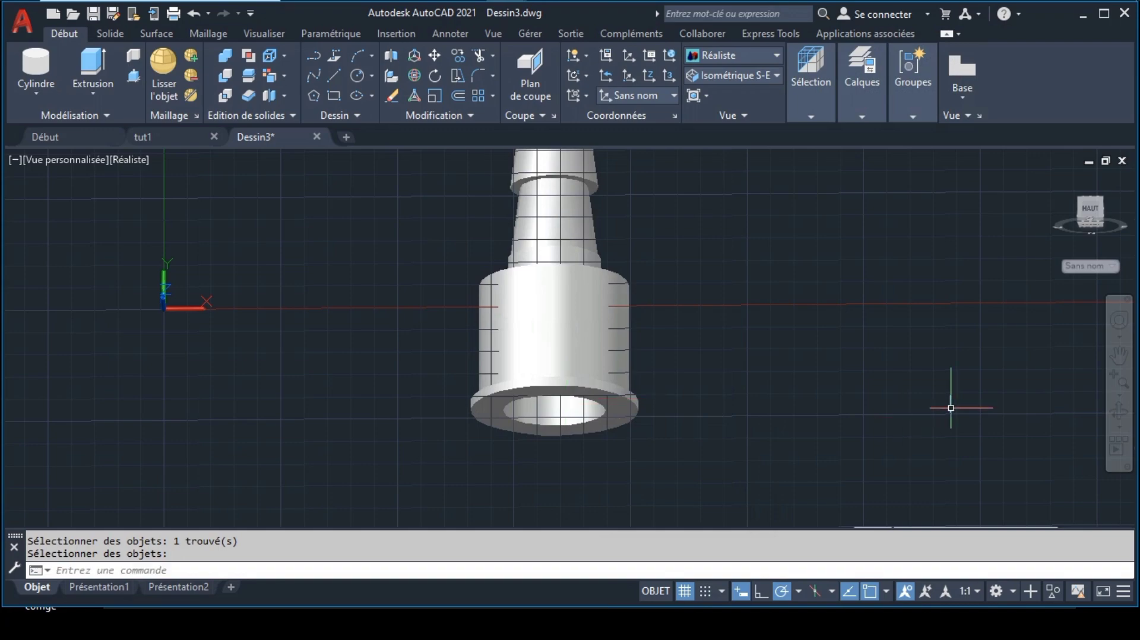
{"action": "left_click", "coordinate": [1119, 411]}
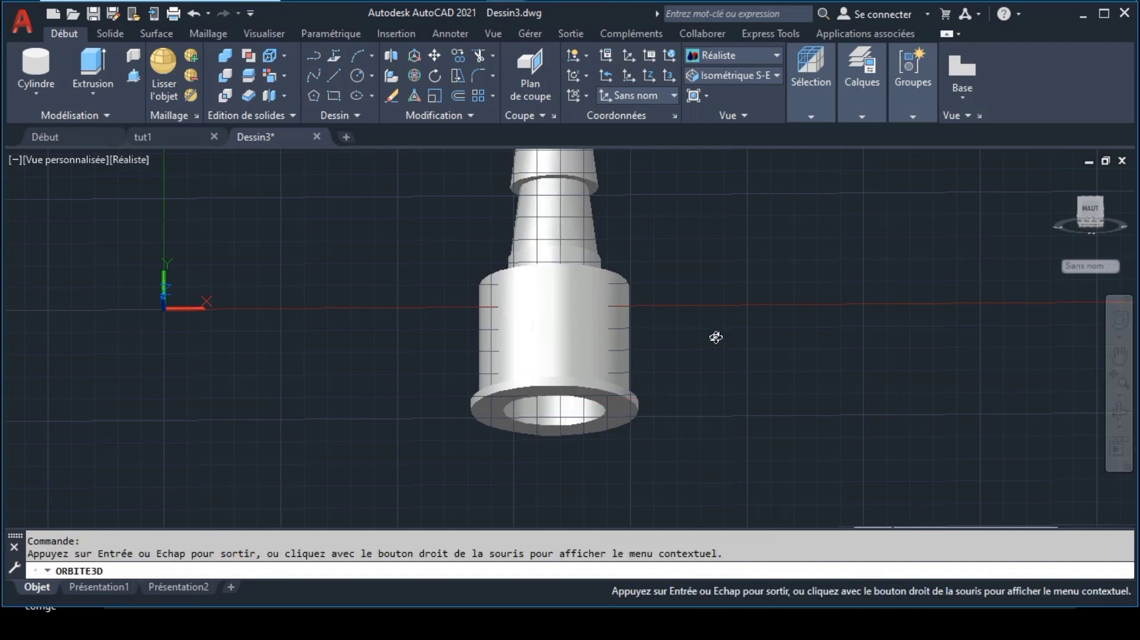
{"action": "mouse_move", "coordinate": [715, 335]}
{"action": "left_mouse_down"}
{"action": "mouse_move", "coordinate": [676, 417]}
{"action": "mouse_move", "coordinate": [742, 463]}
{"action": "mouse_move", "coordinate": [780, 402]}
{"action": "left_mouse_up"}
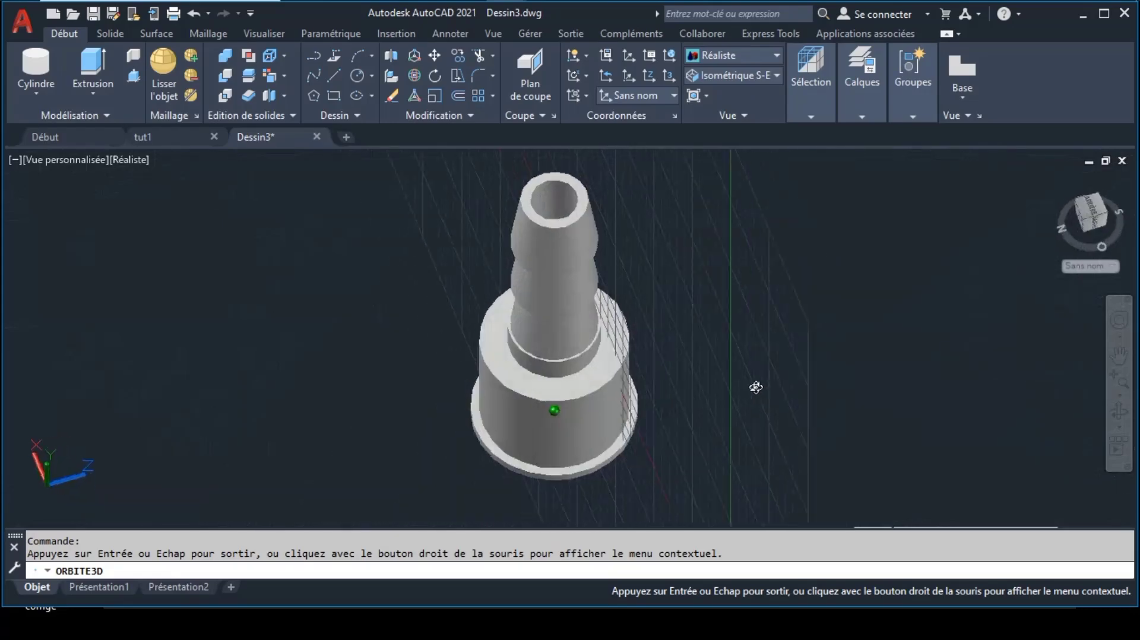
{"action": "key", "text": "Escape"}
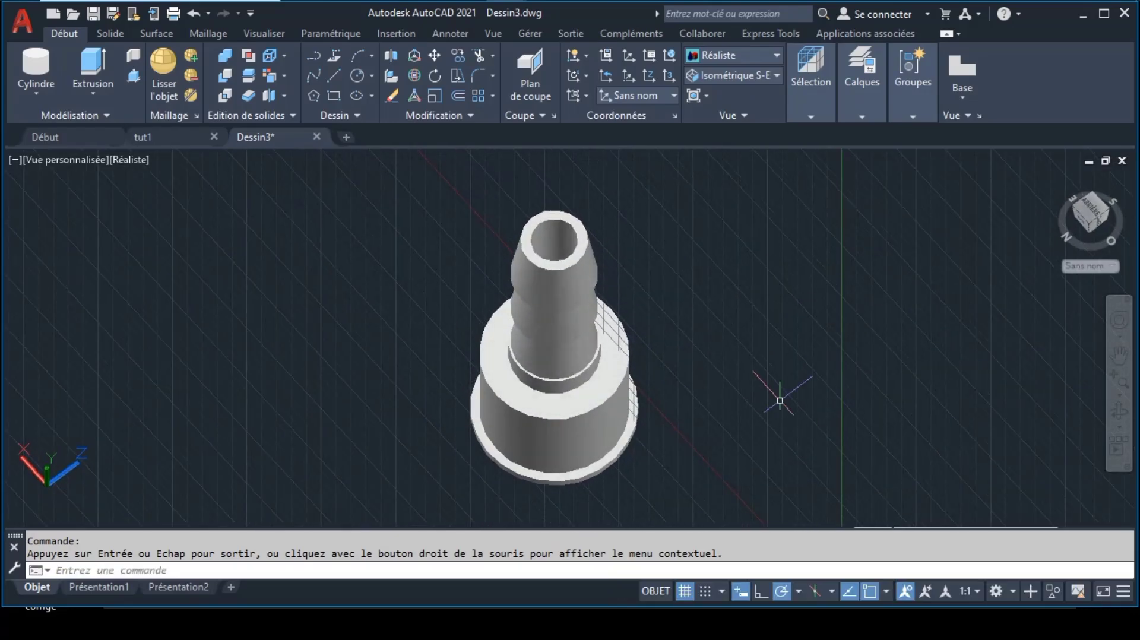
Discard the blue ink on the reference drawing and reopen it in the Markup editor.
{"action": "left_click", "coordinate": [672, 6]}
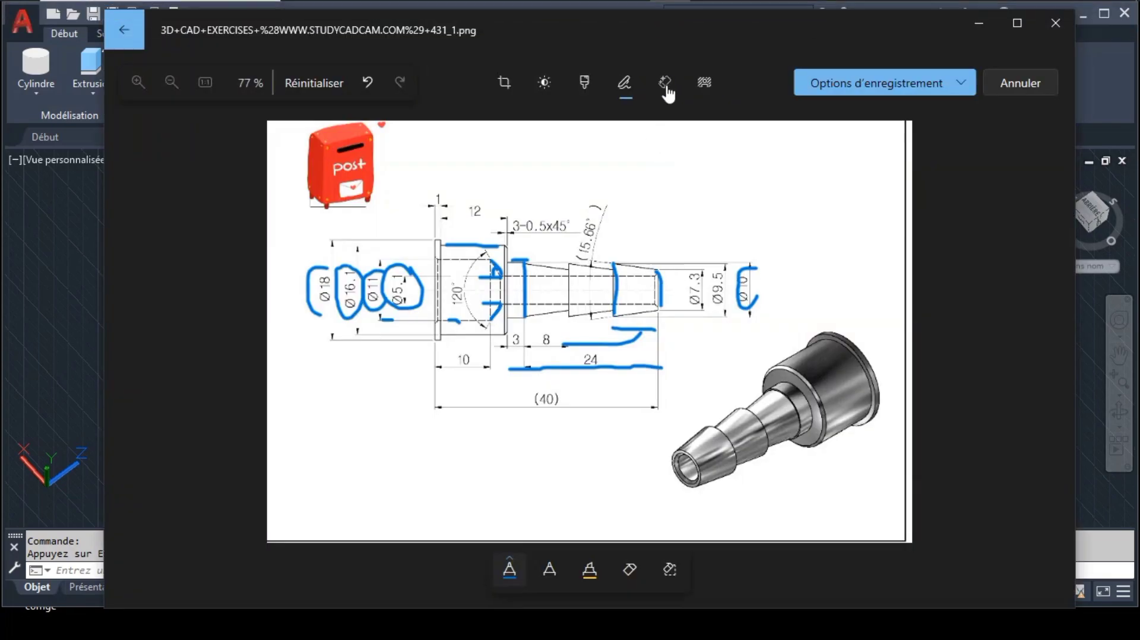
{"action": "key", "text": "Escape"}
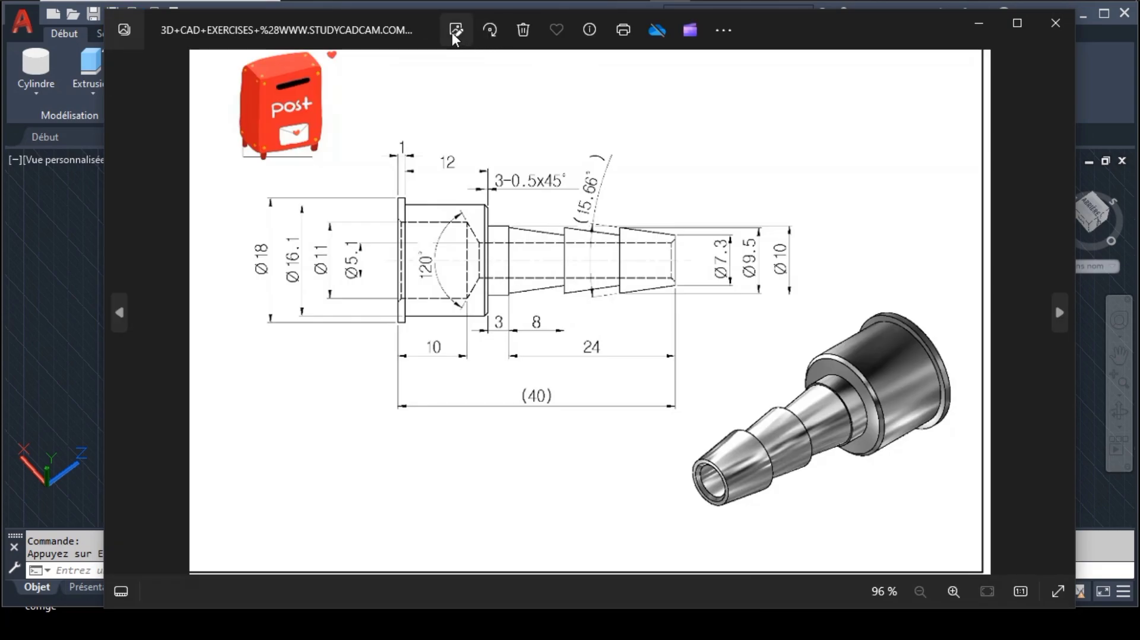
{"action": "left_click", "coordinate": [451, 32]}
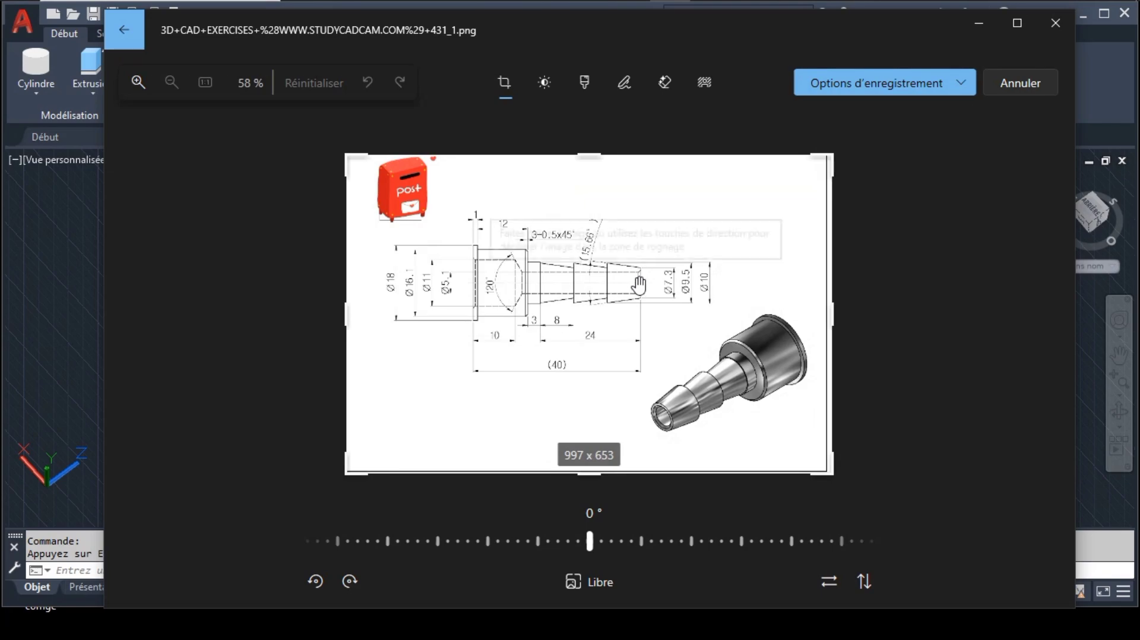
{"action": "left_click", "coordinate": [624, 84]}
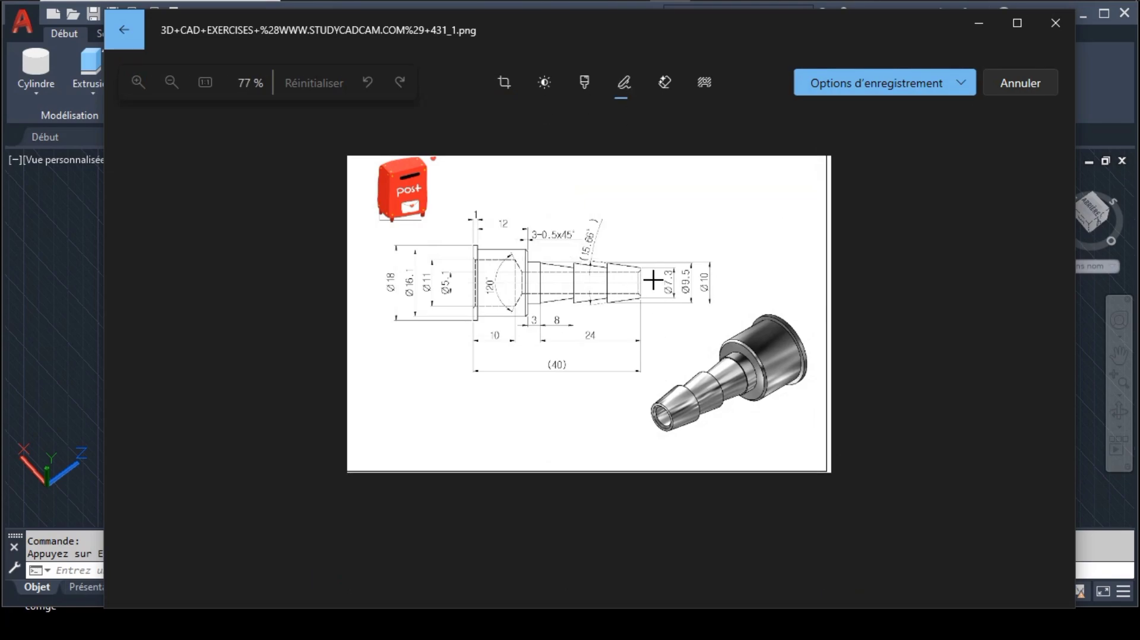
Mark the barb-tip and flange chamfered edges and circle the 3-0.5x45° note in blue.
{"action": "left_click_drag", "start_coordinate": [643, 274], "coordinate": [647, 270]}
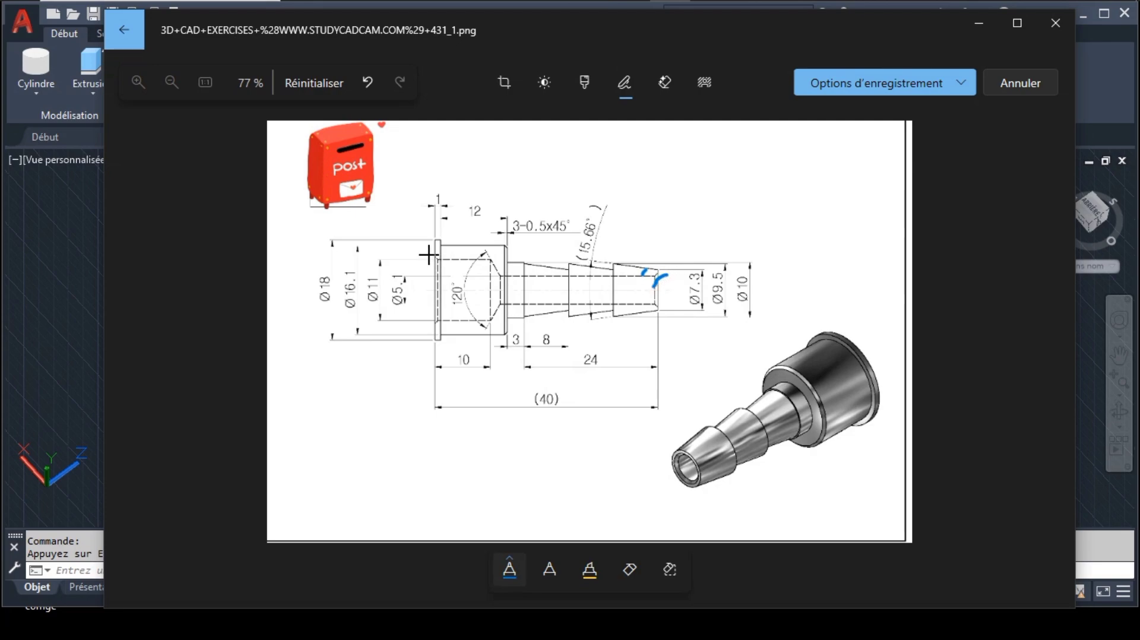
{"action": "left_click_drag", "start_coordinate": [428, 255], "coordinate": [439, 264]}
{"action": "left_click_drag", "start_coordinate": [544, 208], "coordinate": [501, 206]}
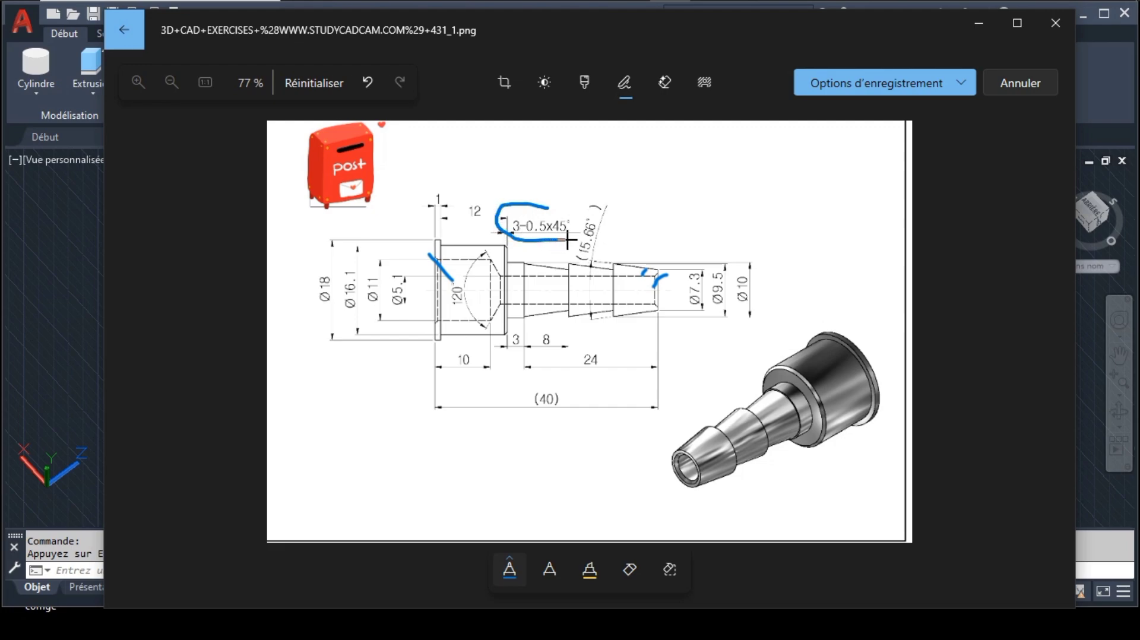
{"action": "left_click_drag", "start_coordinate": [580, 232], "coordinate": [544, 197]}
Chamfer the bore's top inner edge with 0.5 and 0.5 distances.
{"action": "left_click", "coordinate": [979, 25]}
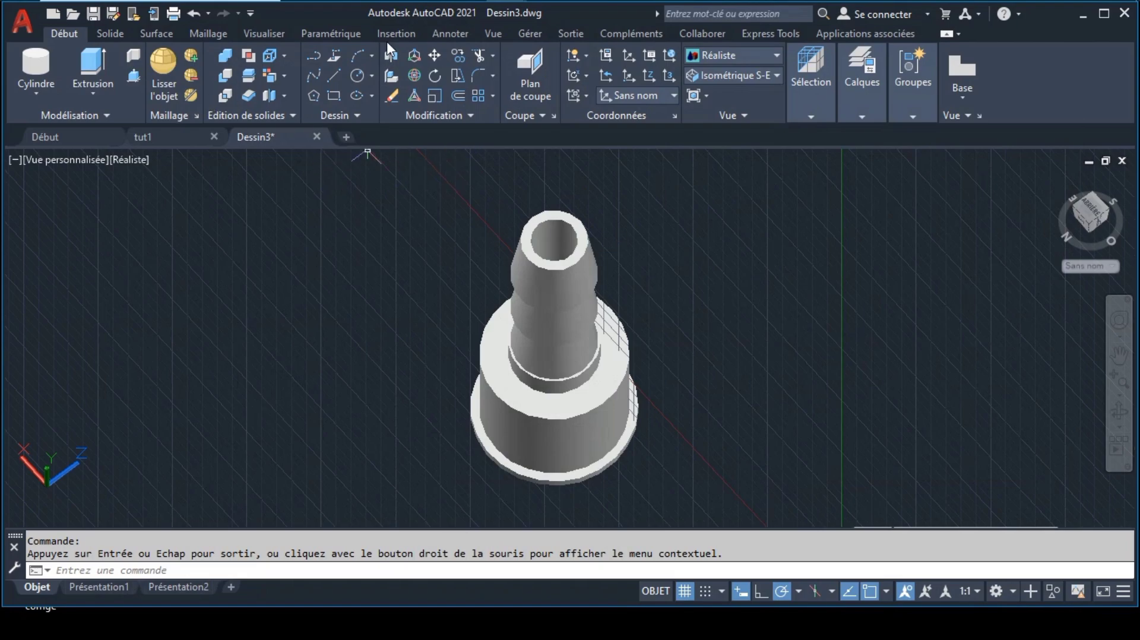
{"action": "left_click", "coordinate": [116, 33]}
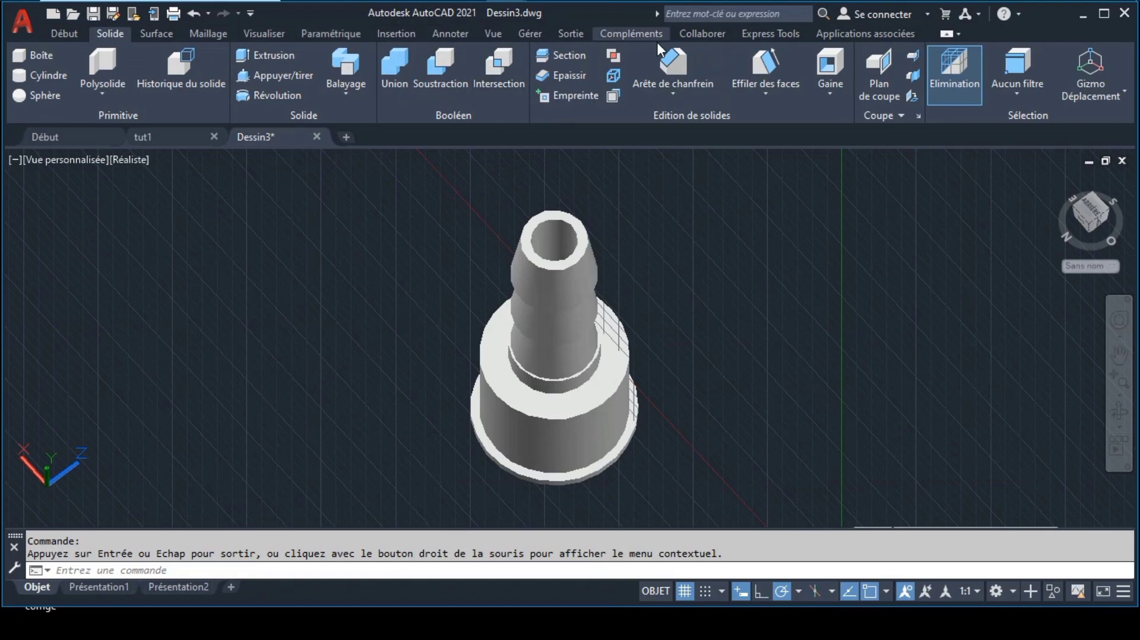
{"action": "left_click", "coordinate": [671, 65]}
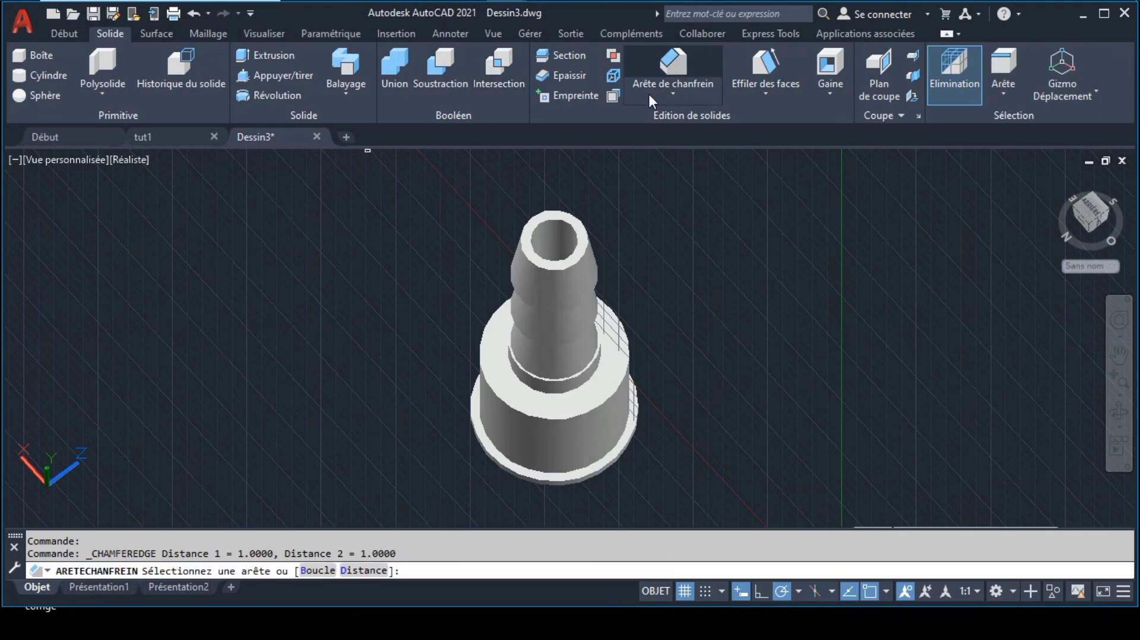
{"action": "left_click", "coordinate": [565, 207]}
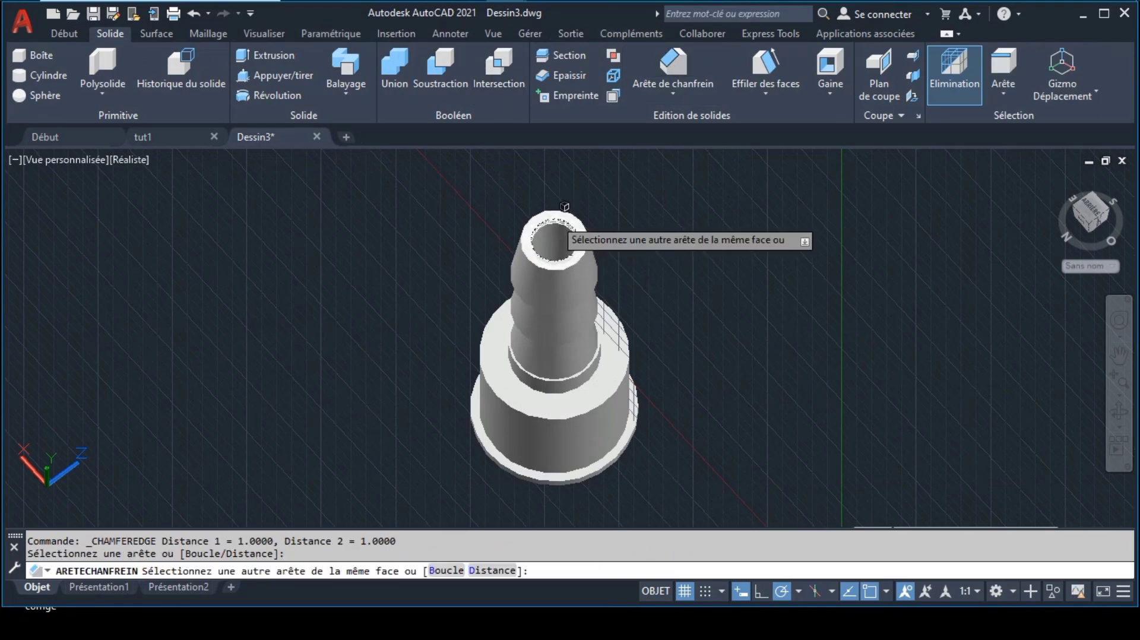
{"action": "left_click", "coordinate": [492, 572]}
{"action": "type", "text": "0.5"}
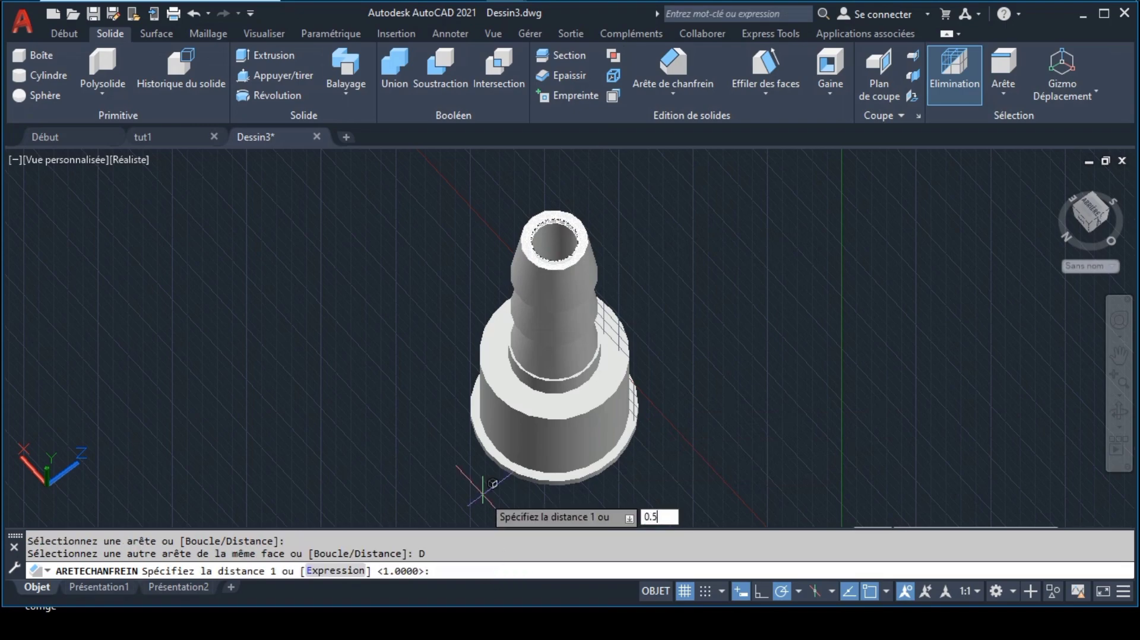
{"action": "key", "text": "Return"}
{"action": "type", "text": "0.5"}
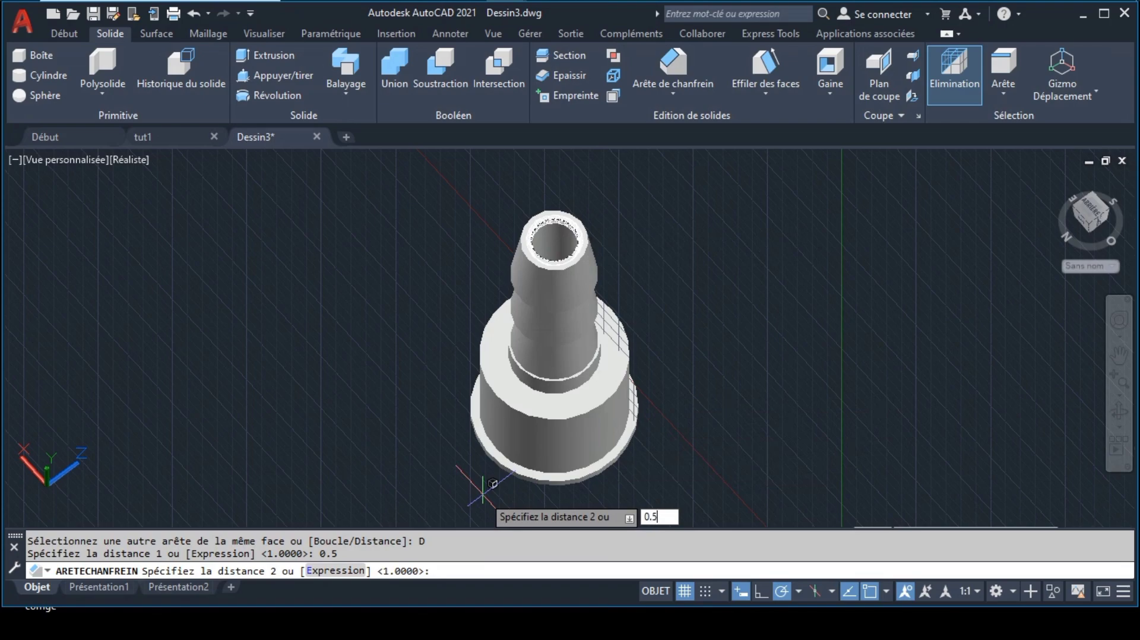
{"action": "key", "text": "Return"}
{"action": "key", "text": "Return"}
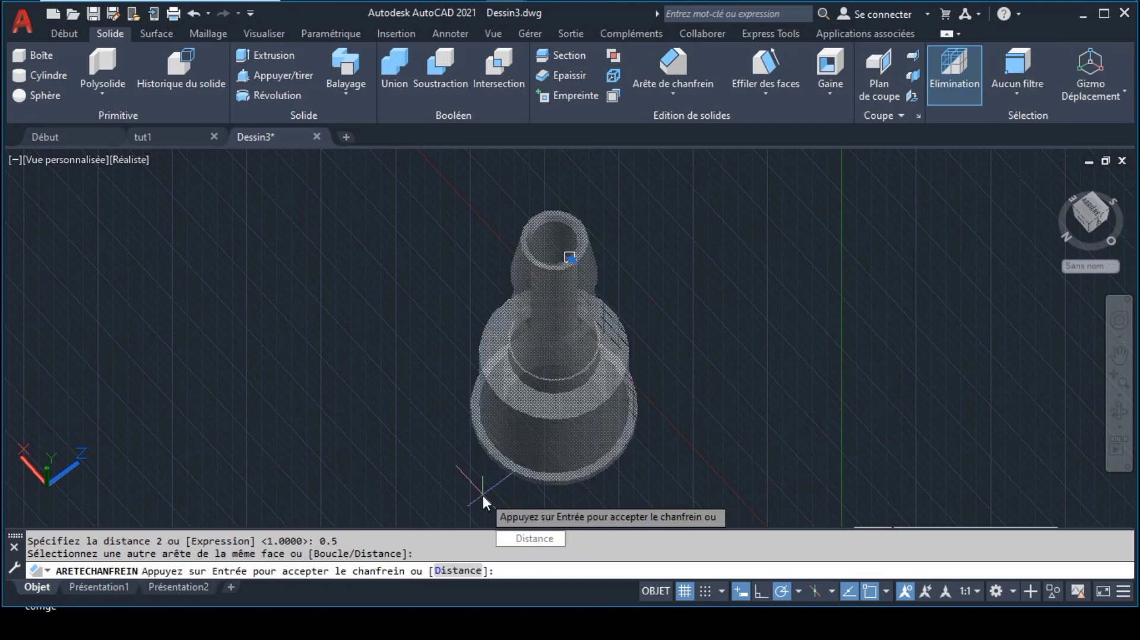
{"action": "key", "text": "Return"}
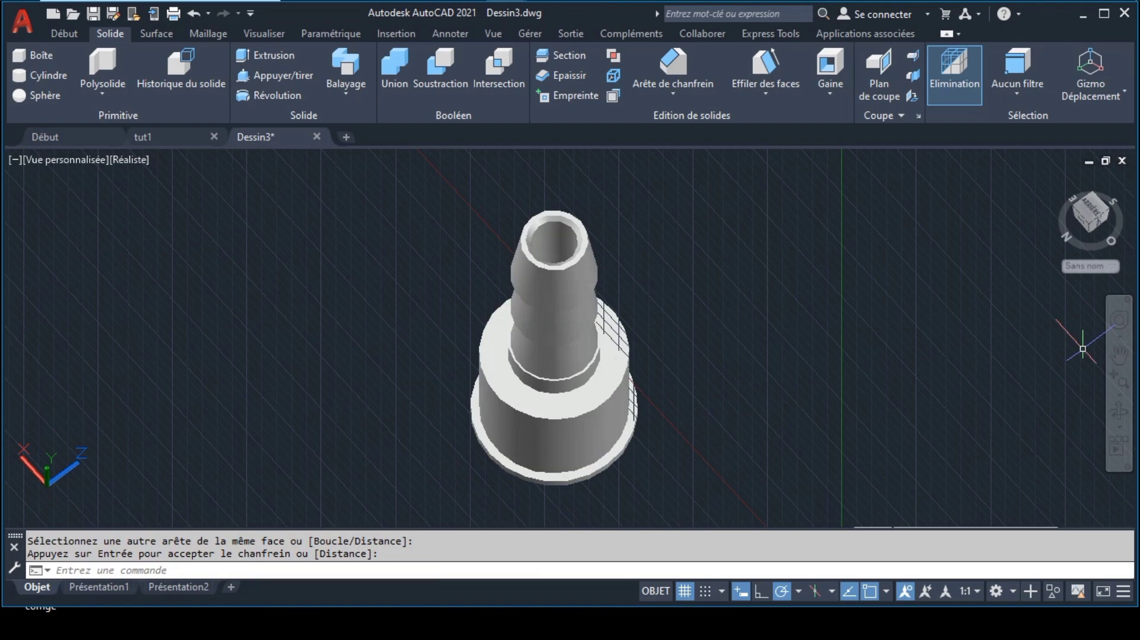
Chamfer the bore opening's inner edge at the flanged base by 0.5 × 0.5.
{"action": "left_click", "coordinate": [1118, 410]}
{"action": "left_click_drag", "start_coordinate": [467, 455], "coordinate": [639, 247]}
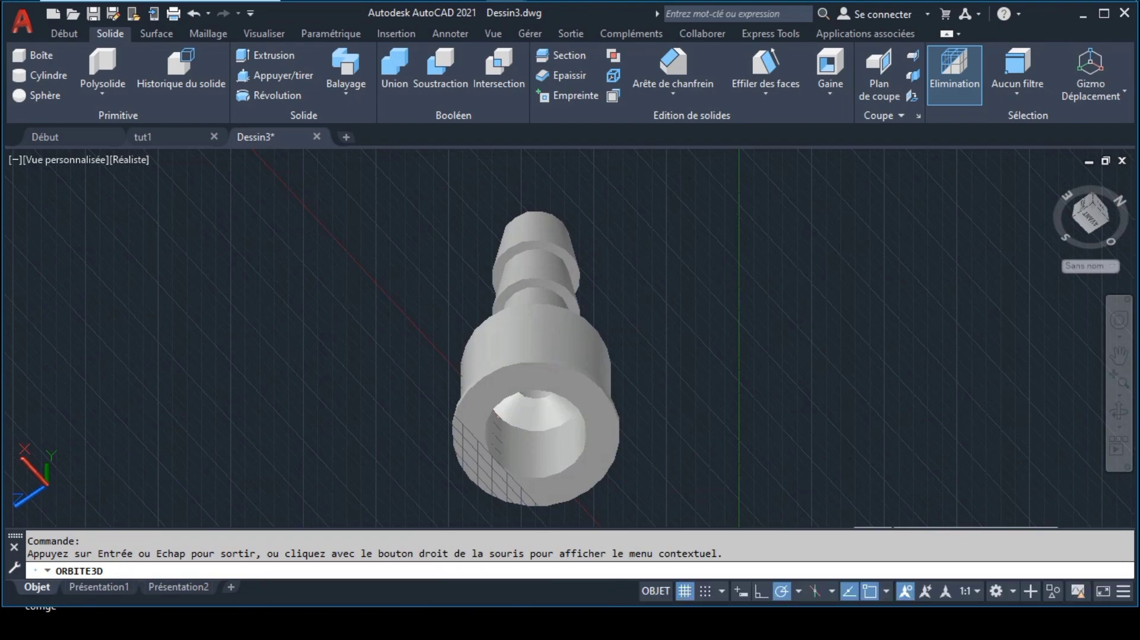
{"action": "key", "text": "Escape"}
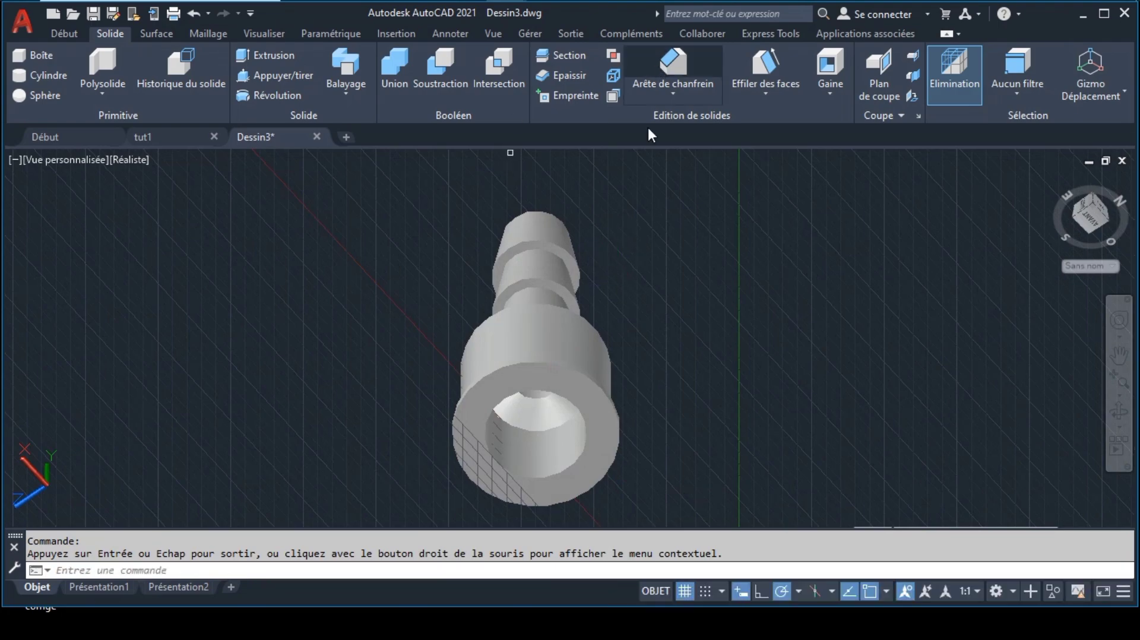
{"action": "left_click", "coordinate": [673, 68]}
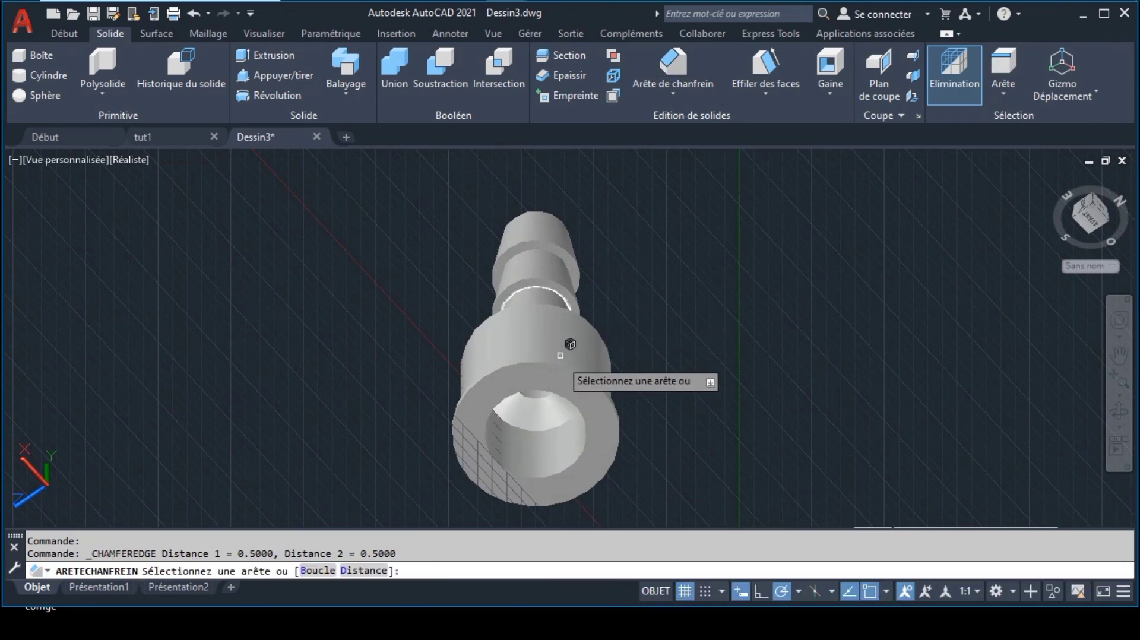
{"action": "left_click", "coordinate": [558, 466]}
{"action": "key", "text": "Return"}
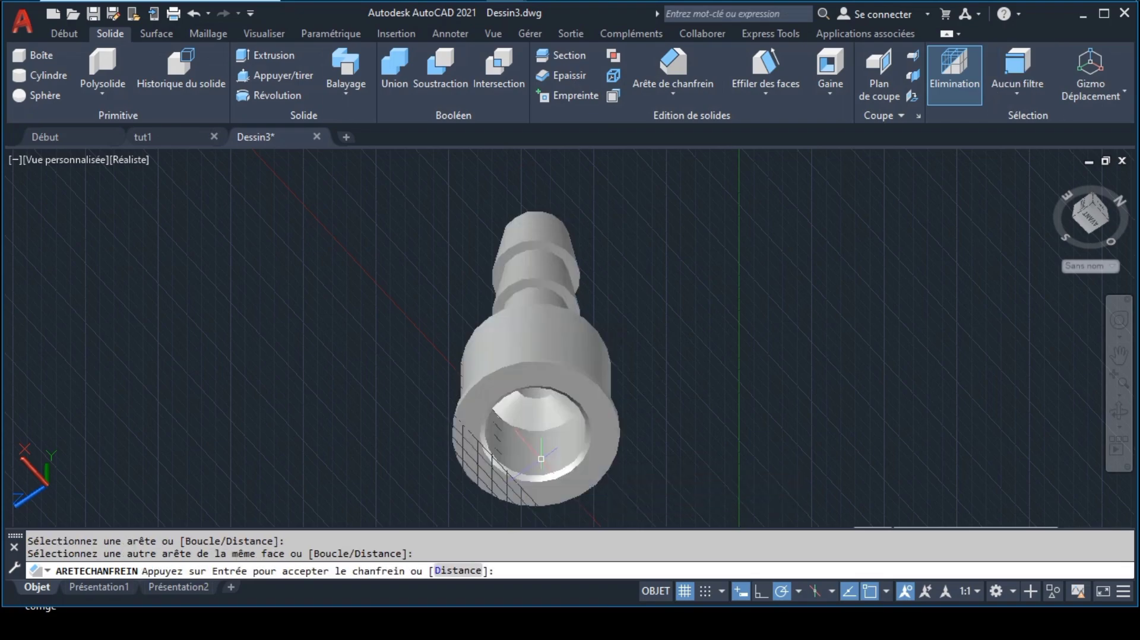
{"action": "key", "text": "Return"}
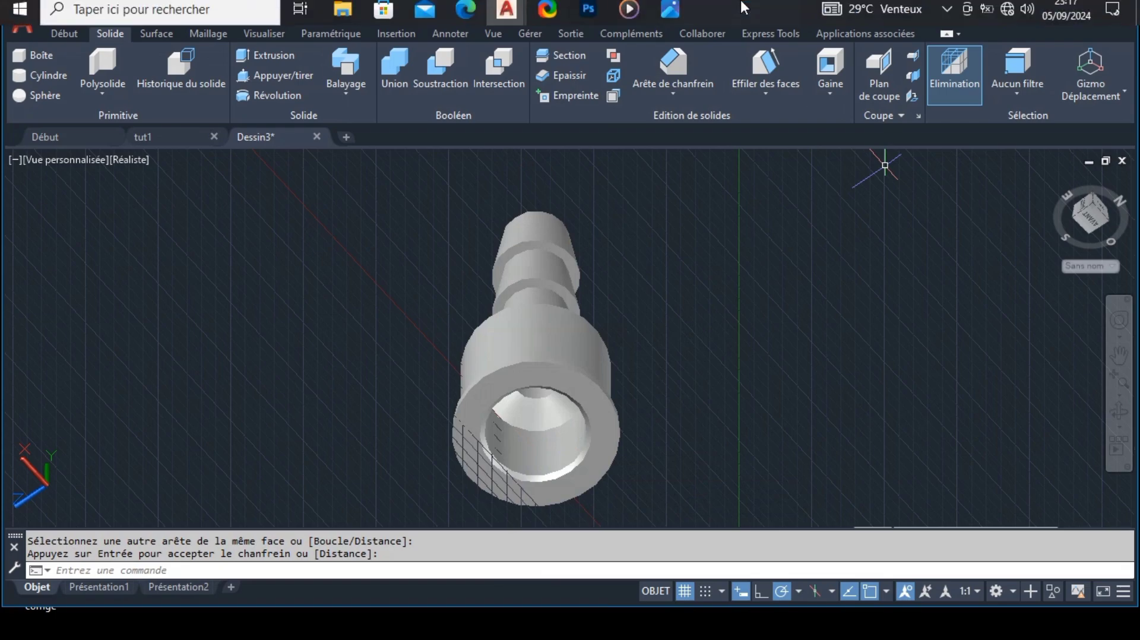
{"action": "left_click", "coordinate": [669, 13]}
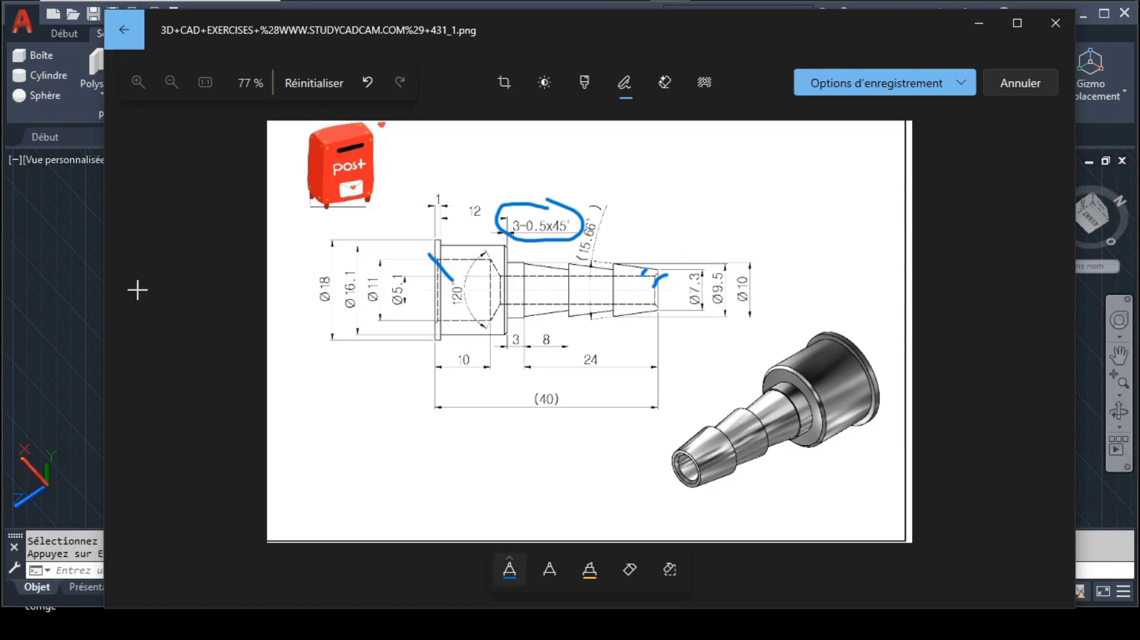
{"action": "left_click", "coordinate": [91, 284]}
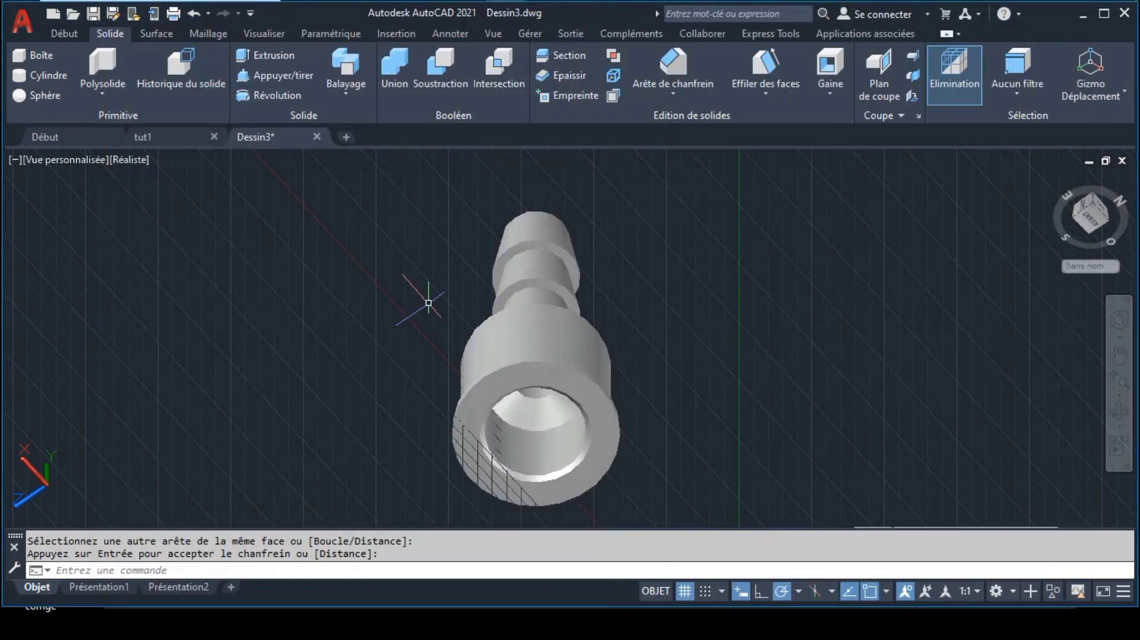
From a side view, put a 0.5 mm edge chamfer on the base cylinder's top rim.
{"action": "left_click", "coordinate": [1121, 416]}
{"action": "mouse_move", "coordinate": [715, 399]}
{"action": "left_mouse_down"}
{"action": "mouse_move", "coordinate": [750, 466]}
{"action": "mouse_move", "coordinate": [689, 475]}
{"action": "left_mouse_up"}
{"action": "key", "text": "Escape"}
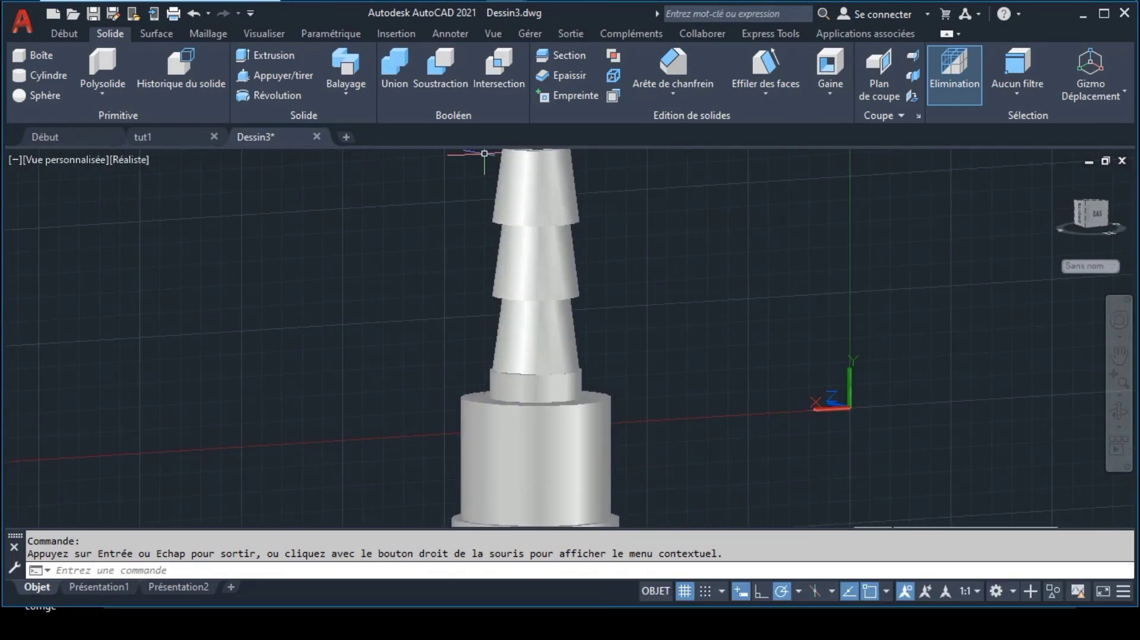
{"action": "left_click", "coordinate": [647, 61]}
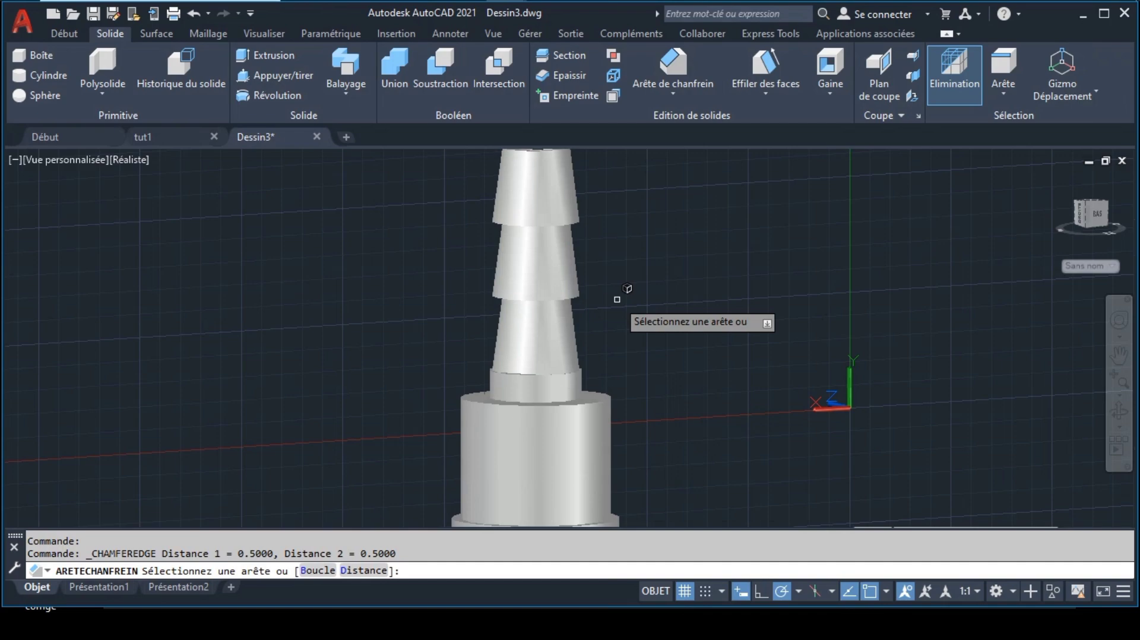
{"action": "left_click", "coordinate": [608, 399]}
{"action": "key", "text": "Return"}
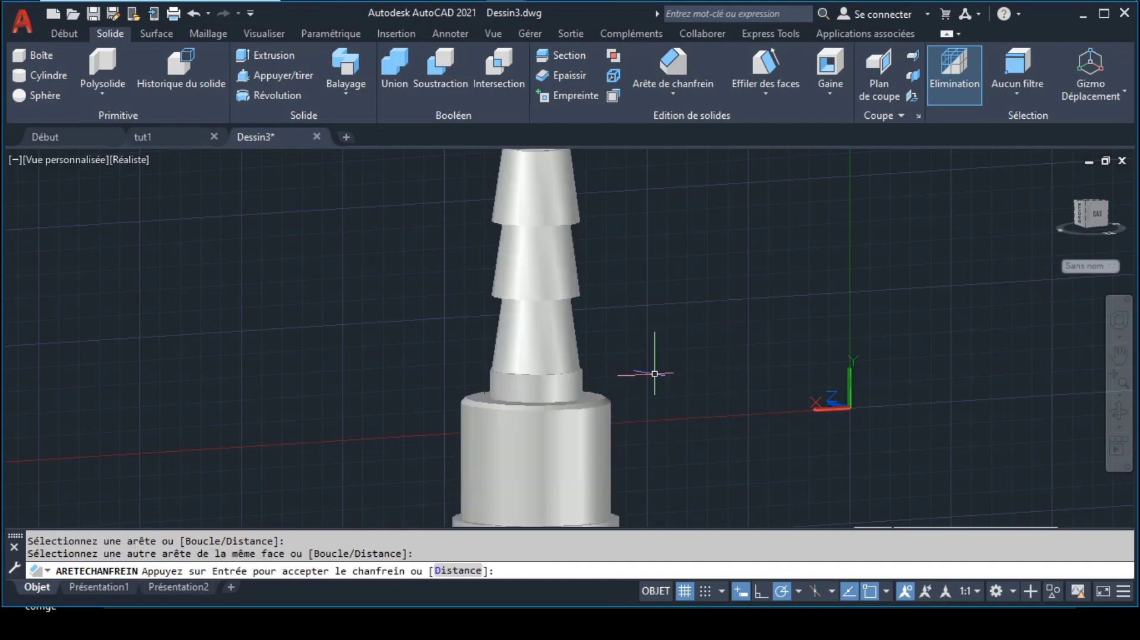
{"action": "key", "text": "Return"}
{"action": "key", "text": "Return"}
{"action": "key", "text": "Return"}
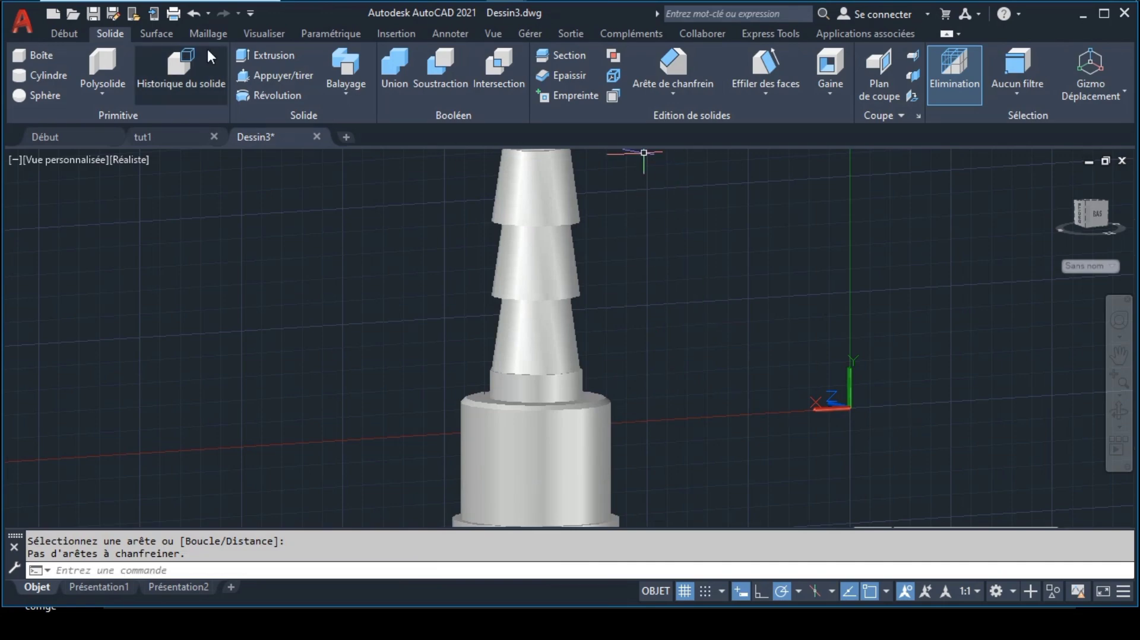
{"action": "left_click", "coordinate": [70, 33]}
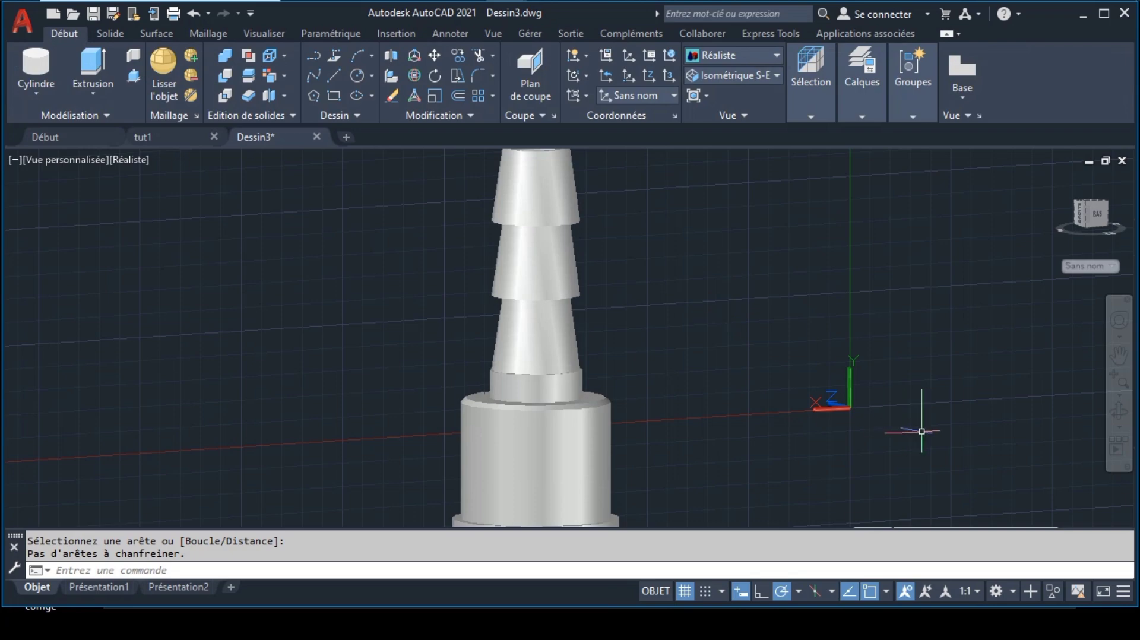
Orbit the fitting to an isometric view and turn off the drawing grid.
{"action": "left_click", "coordinate": [1119, 411]}
{"action": "left_click_drag", "start_coordinate": [615, 355], "coordinate": [657, 400]}
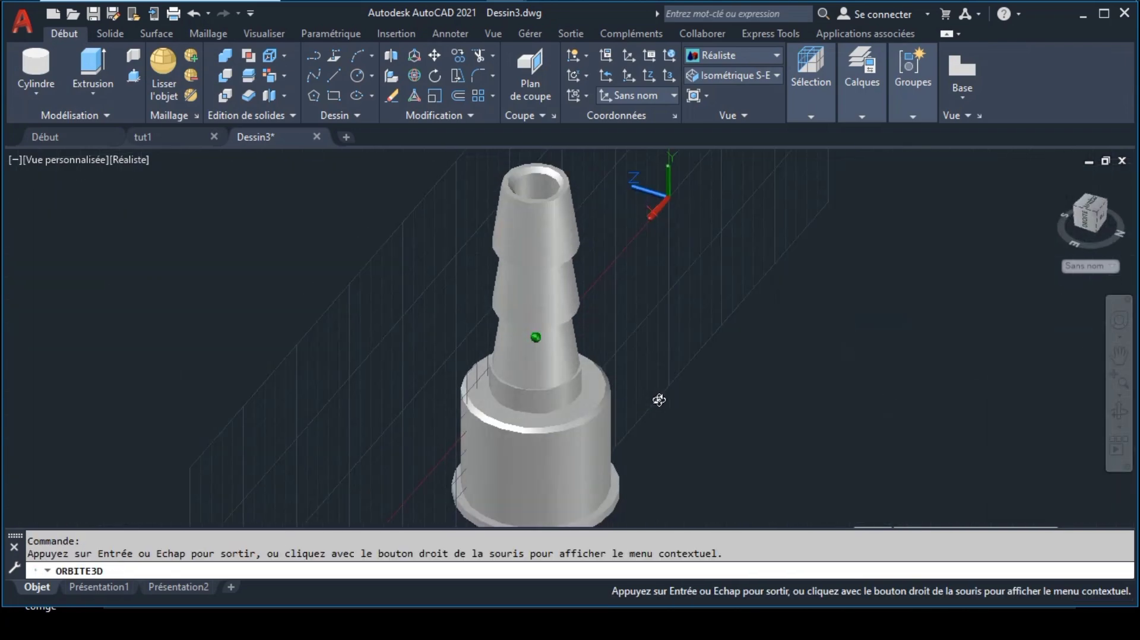
{"action": "key", "text": "Escape"}
{"action": "left_click", "coordinate": [691, 588]}
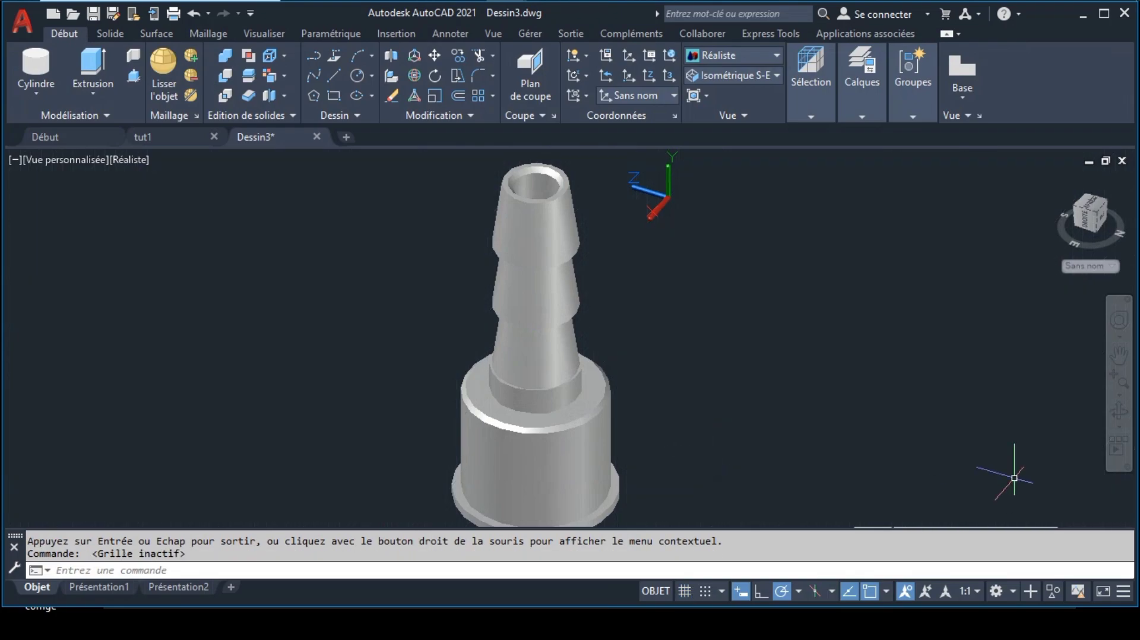
Inspect the fitting from above, then spin it to a side view of the shaft.
{"action": "left_click", "coordinate": [1120, 411]}
{"action": "left_click_drag", "start_coordinate": [616, 366], "coordinate": [564, 287]}
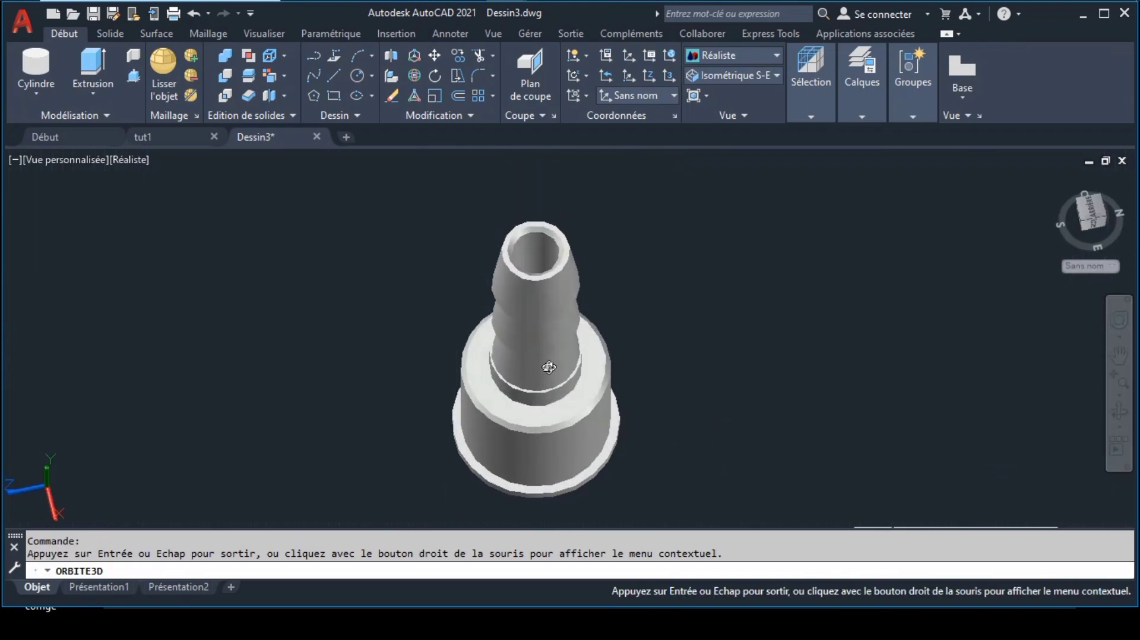
{"action": "key", "text": "Escape"}
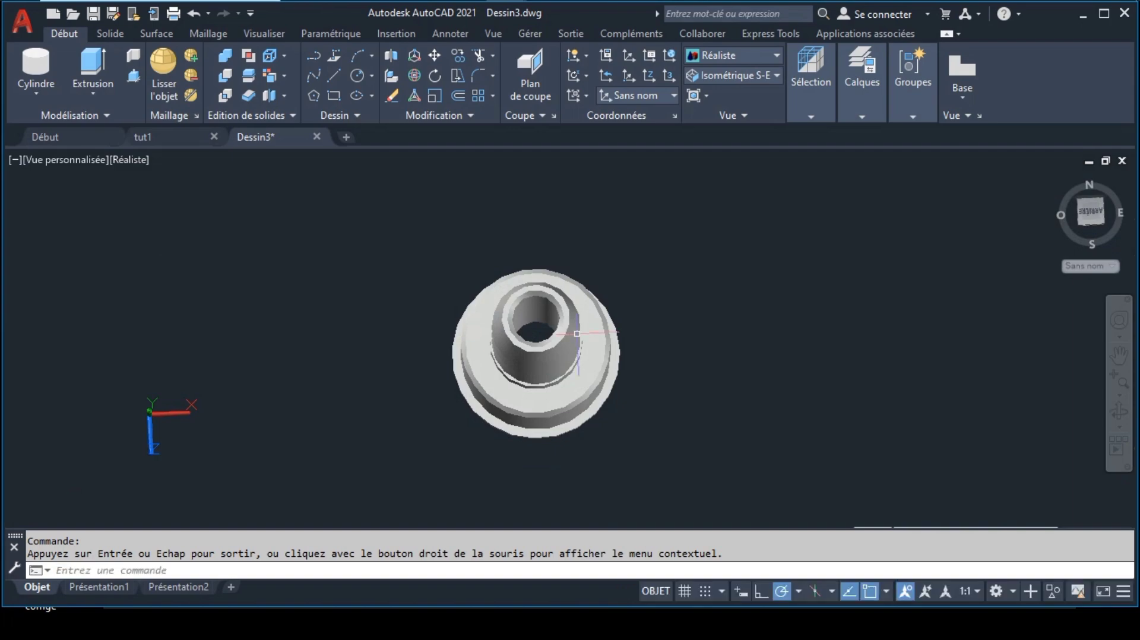
{"action": "left_click", "coordinate": [1118, 399]}
{"action": "left_click", "coordinate": [1049, 383]}
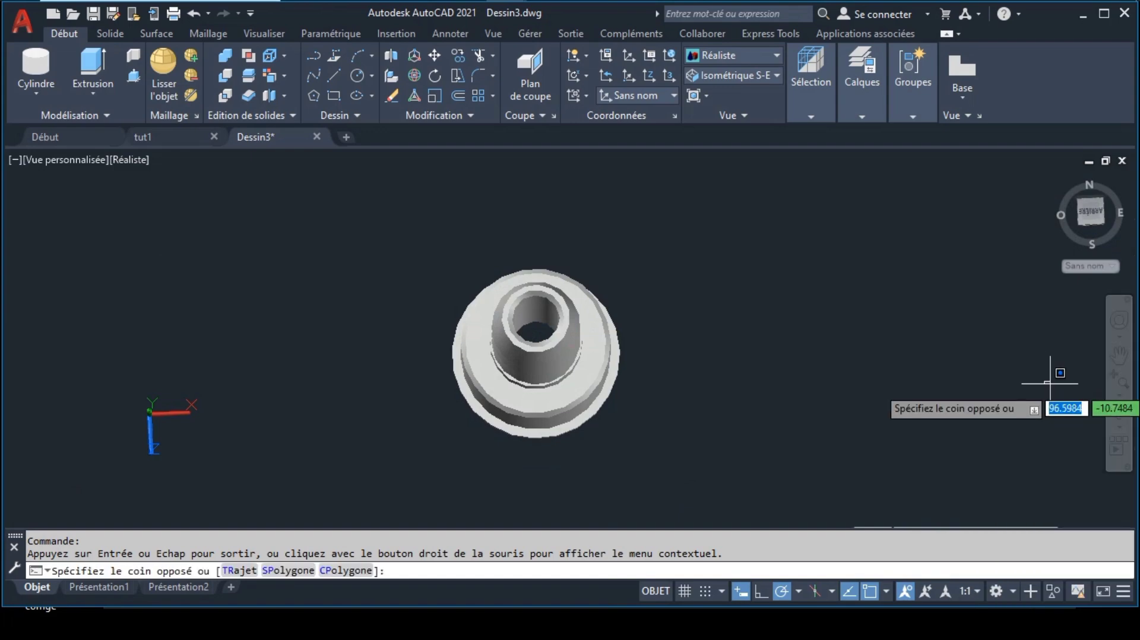
{"action": "left_click", "coordinate": [1119, 426]}
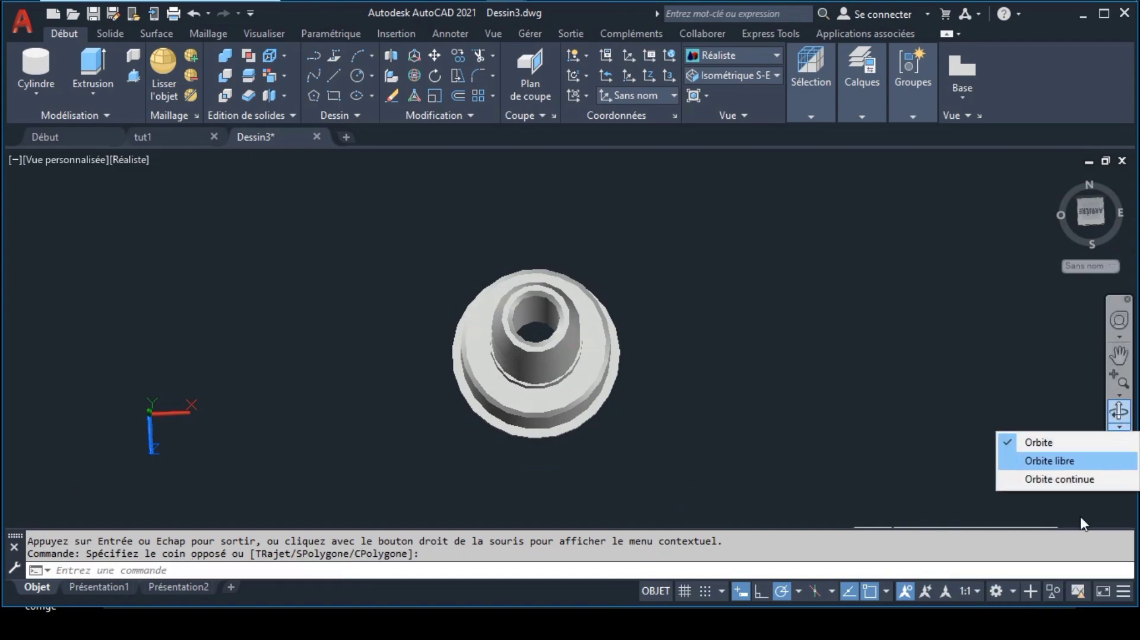
{"action": "left_click", "coordinate": [1070, 481]}
{"action": "left_click_drag", "start_coordinate": [511, 318], "coordinate": [593, 329]}
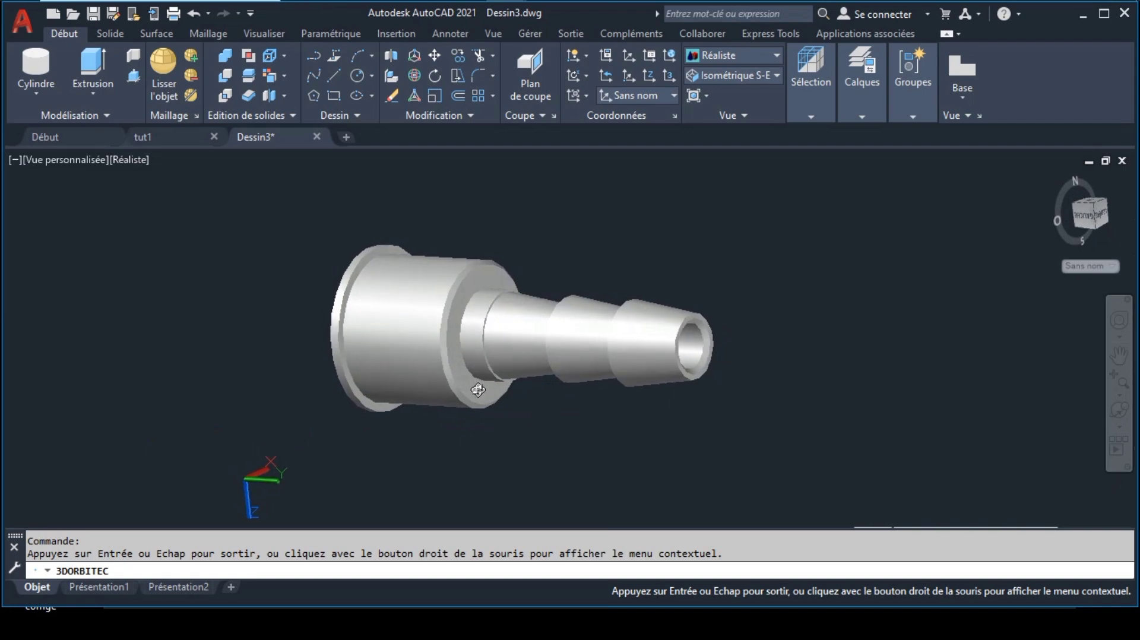
{"action": "key", "text": "Escape"}
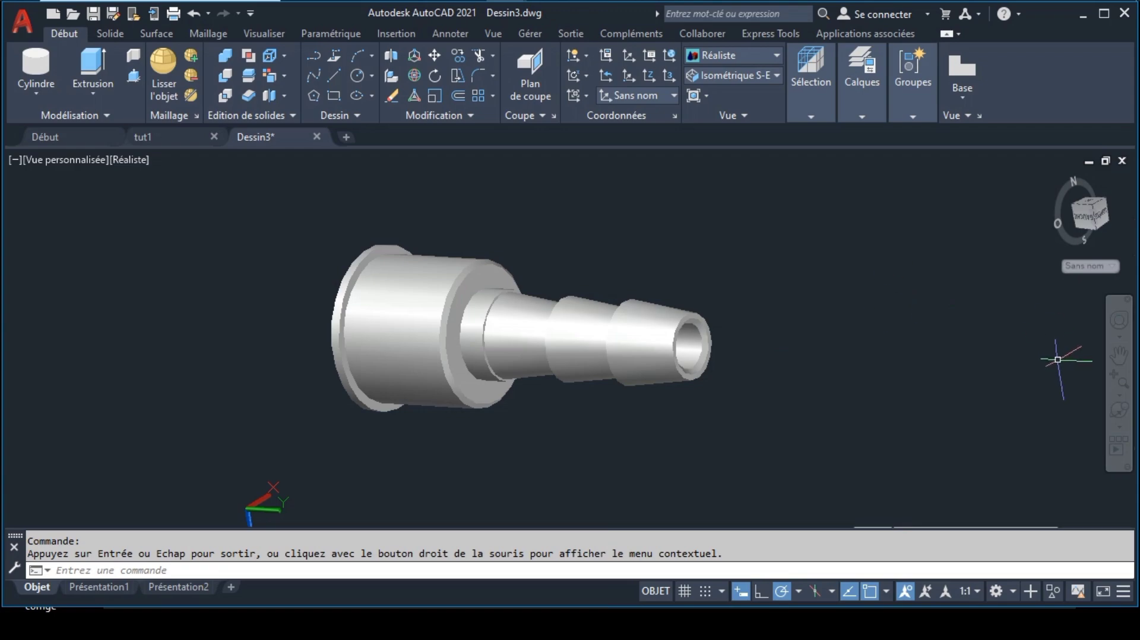
Pan and re-orbit the model, comparing it against the reference drawing in Photos.
{"action": "mouse_move", "coordinate": [776, 313]}
{"action": "left_mouse_down"}
{"action": "mouse_move", "coordinate": [794, 324]}
{"action": "mouse_move", "coordinate": [784, 325]}
{"action": "left_mouse_up"}
{"action": "left_click", "coordinate": [1119, 355]}
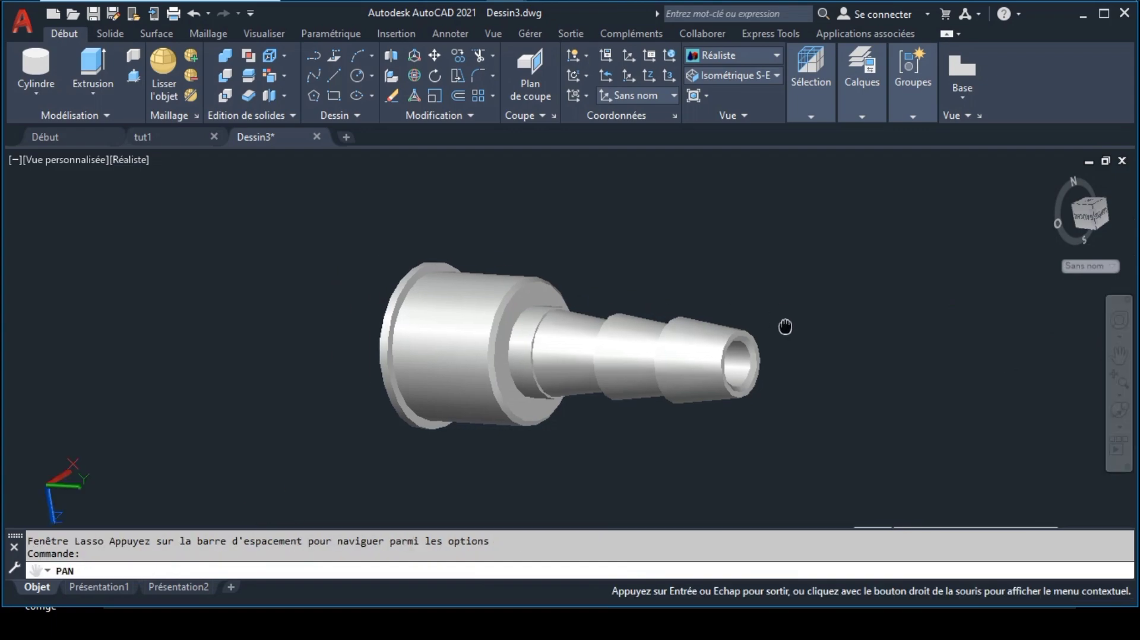
{"action": "key", "text": "Escape"}
{"action": "scroll", "coordinate": [560, 387], "scroll_direction": "up", "scroll_amount": 4}
{"action": "scroll", "coordinate": [560, 386], "scroll_direction": "down", "scroll_amount": 3}
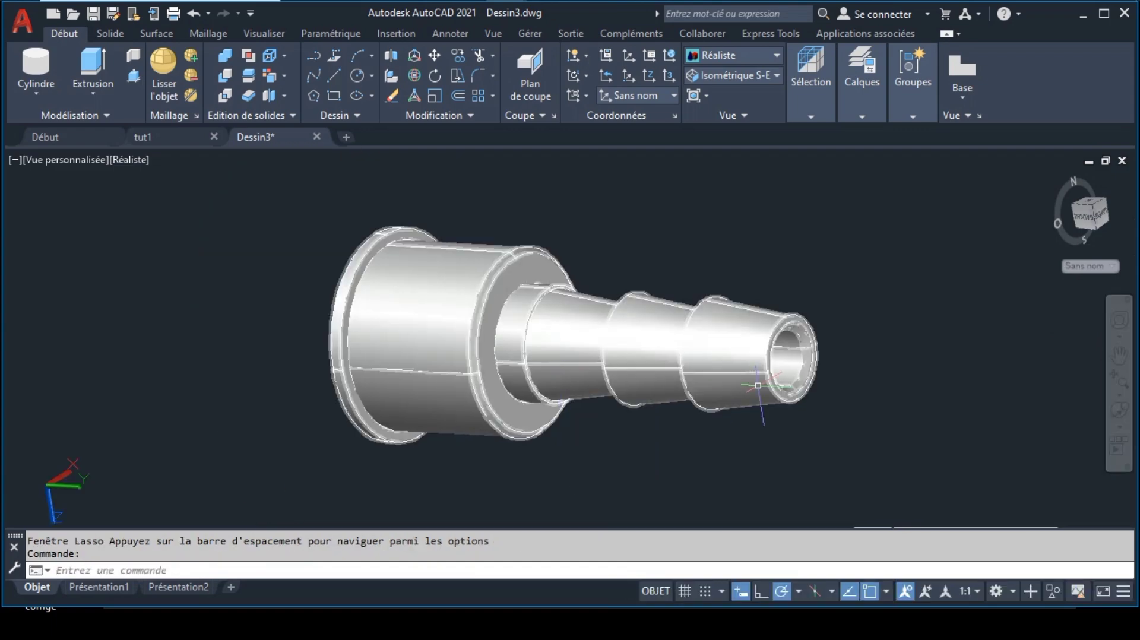
{"action": "left_click", "coordinate": [1122, 413]}
{"action": "left_click_drag", "start_coordinate": [820, 327], "coordinate": [725, 376]}
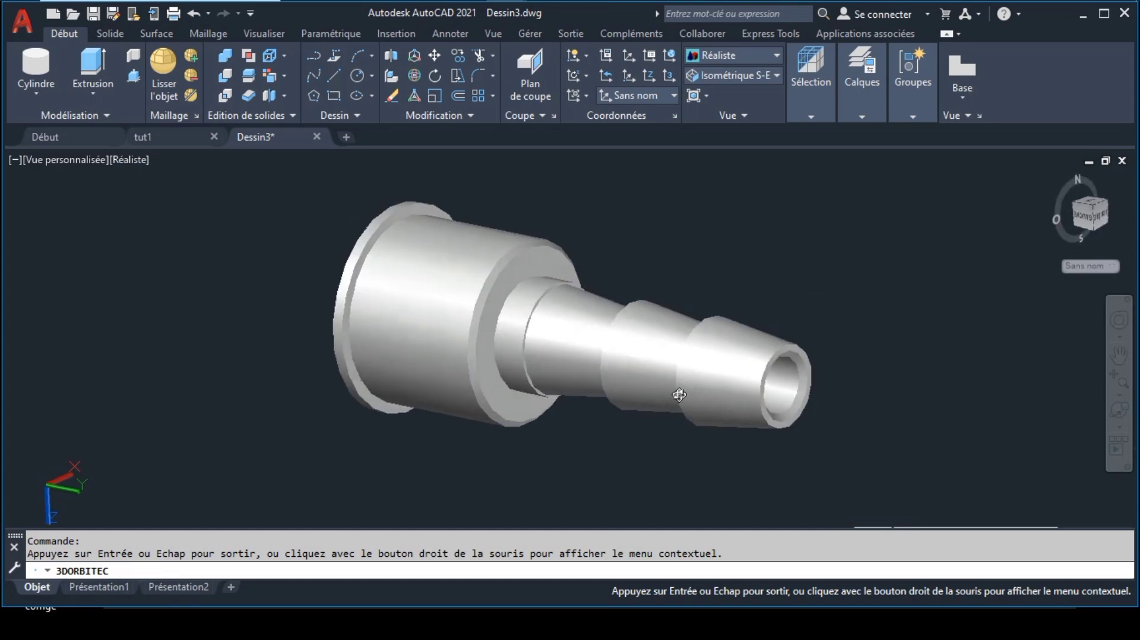
{"action": "key", "text": "Escape"}
{"action": "left_click", "coordinate": [616, 8]}
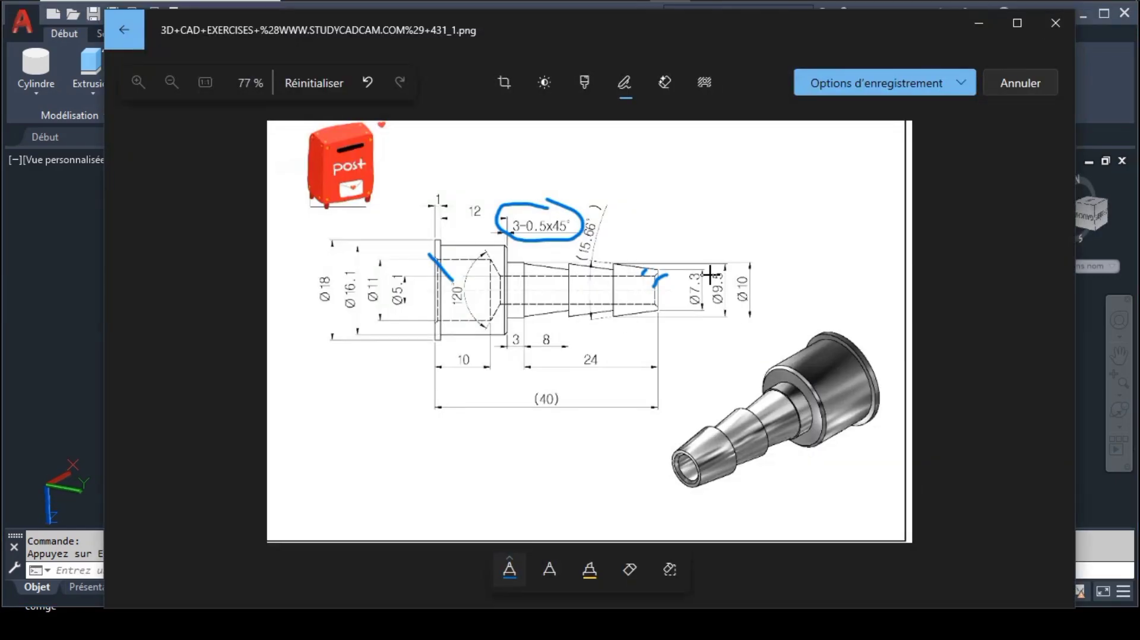
{"action": "left_click", "coordinate": [526, 59]}
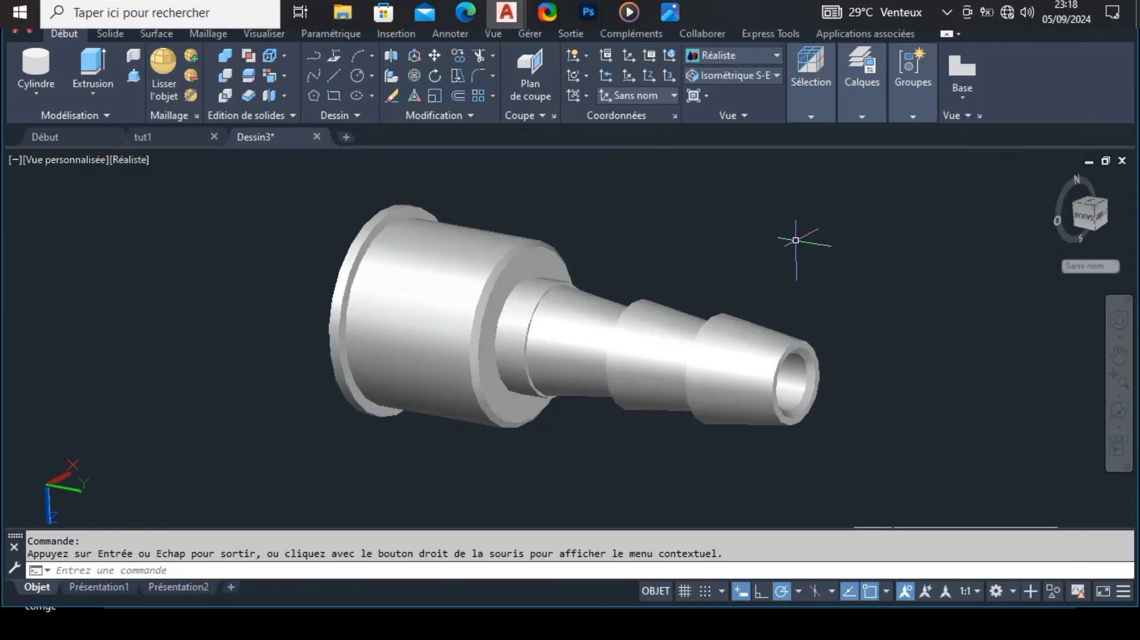
{"action": "left_click", "coordinate": [1119, 410]}
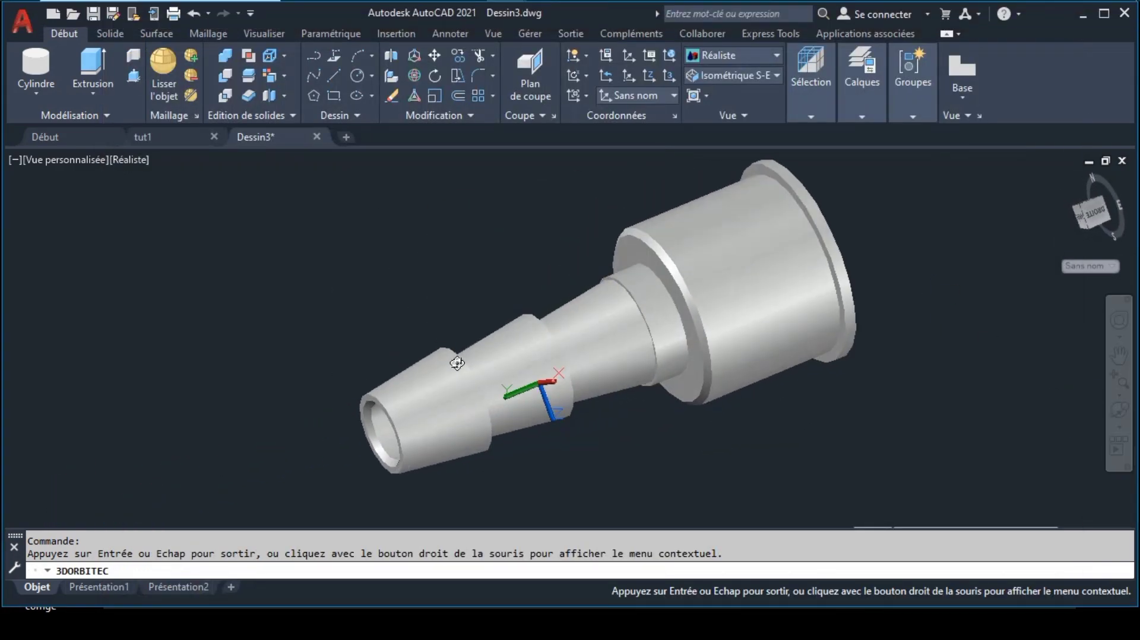